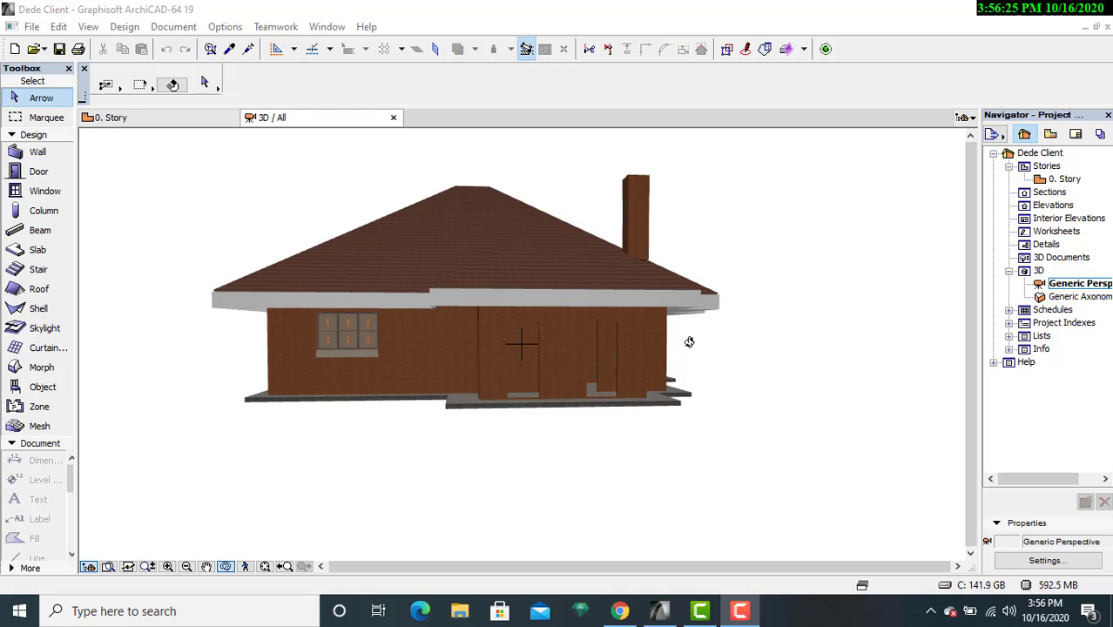
- Examine the roof edge and its white fascia along the arched porch side of the house in the 3D view
click(741, 300)
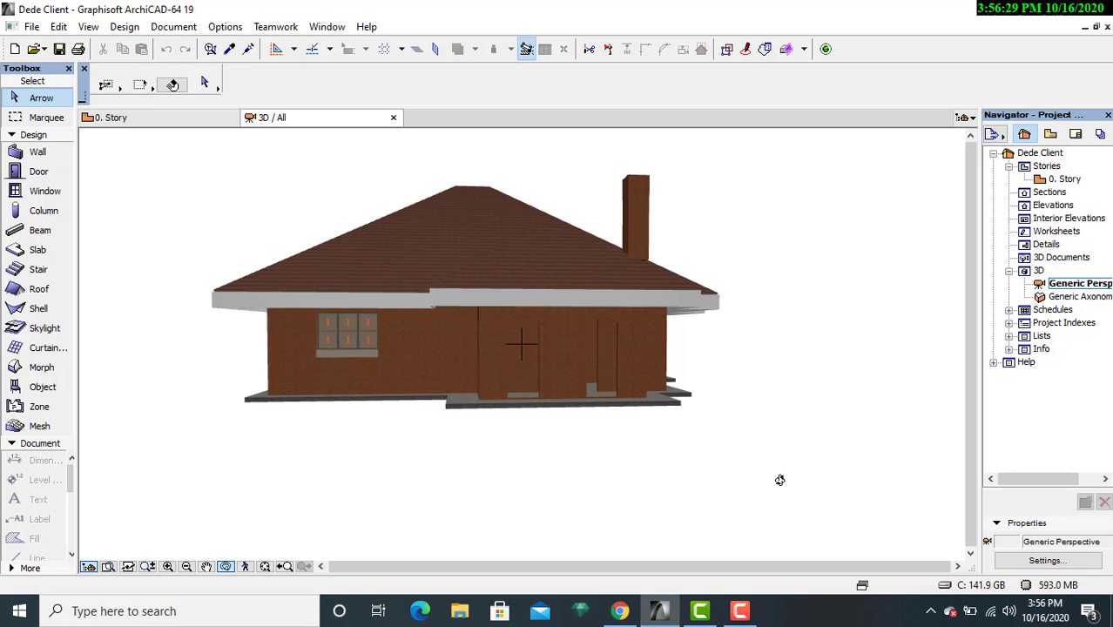
drag(376, 466, 374, 475)
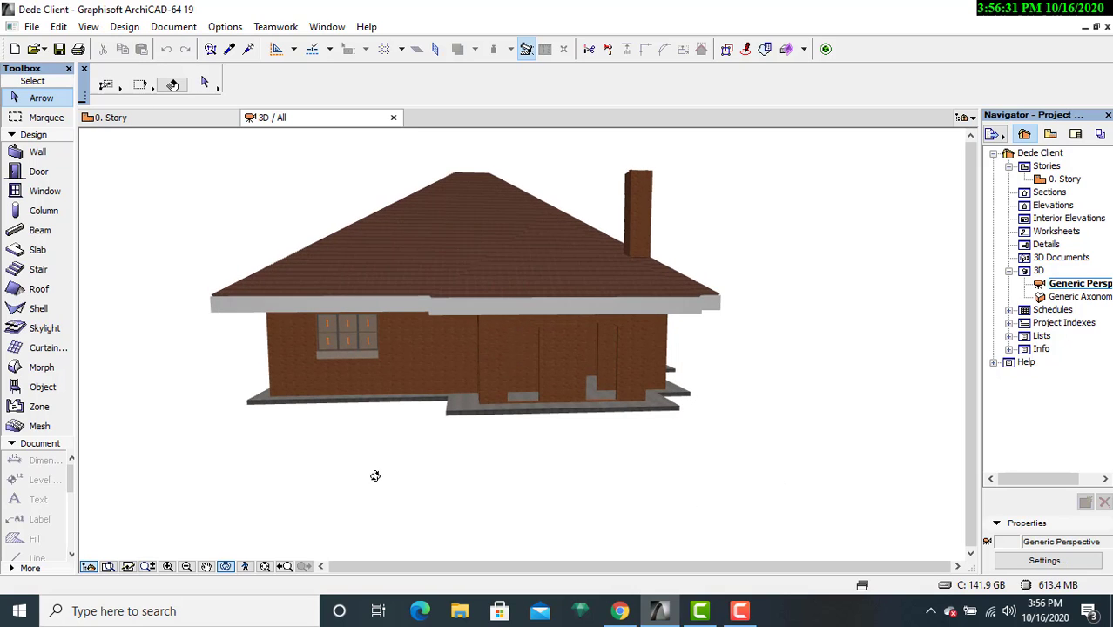
drag(602, 446, 475, 467)
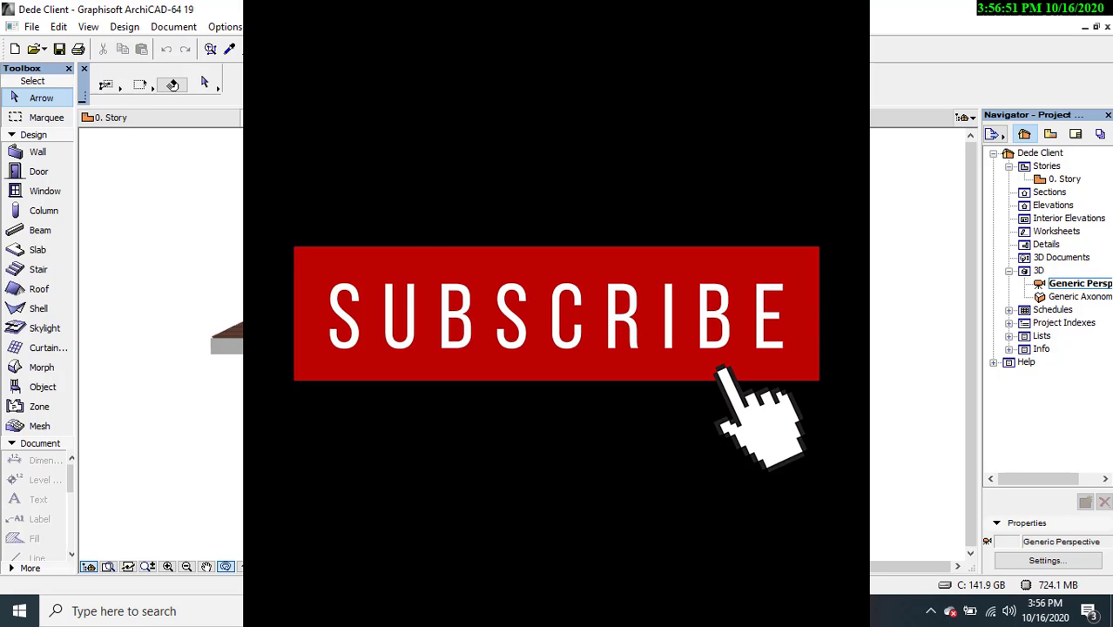
scroll(388, 475, up, 10)
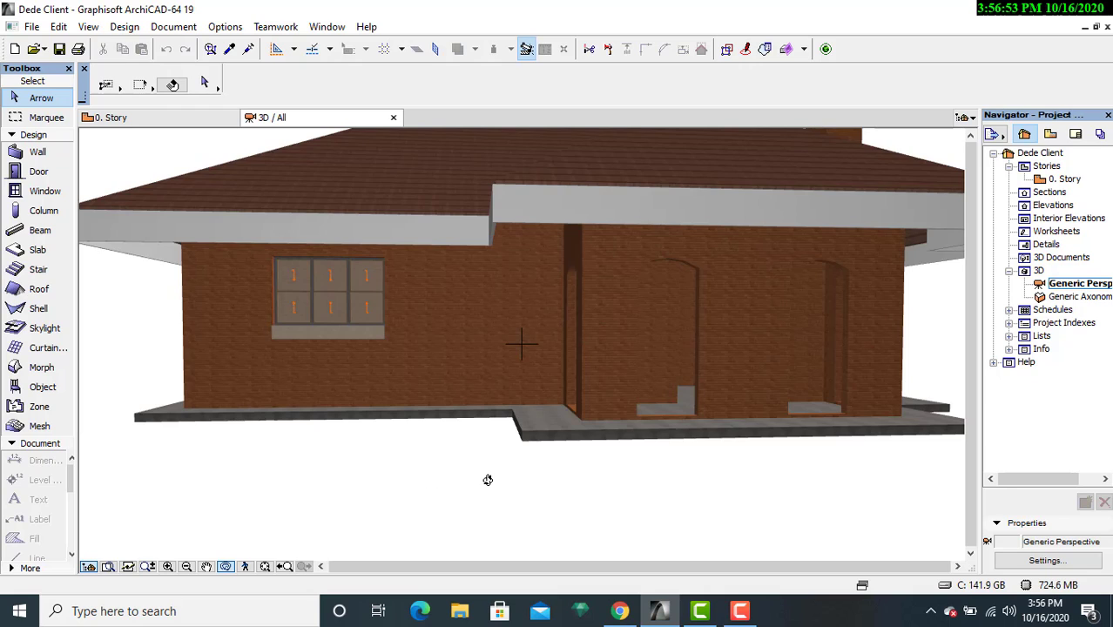
scroll(487, 480, down, 2)
drag(488, 480, 472, 507)
scroll(471, 507, down, 1)
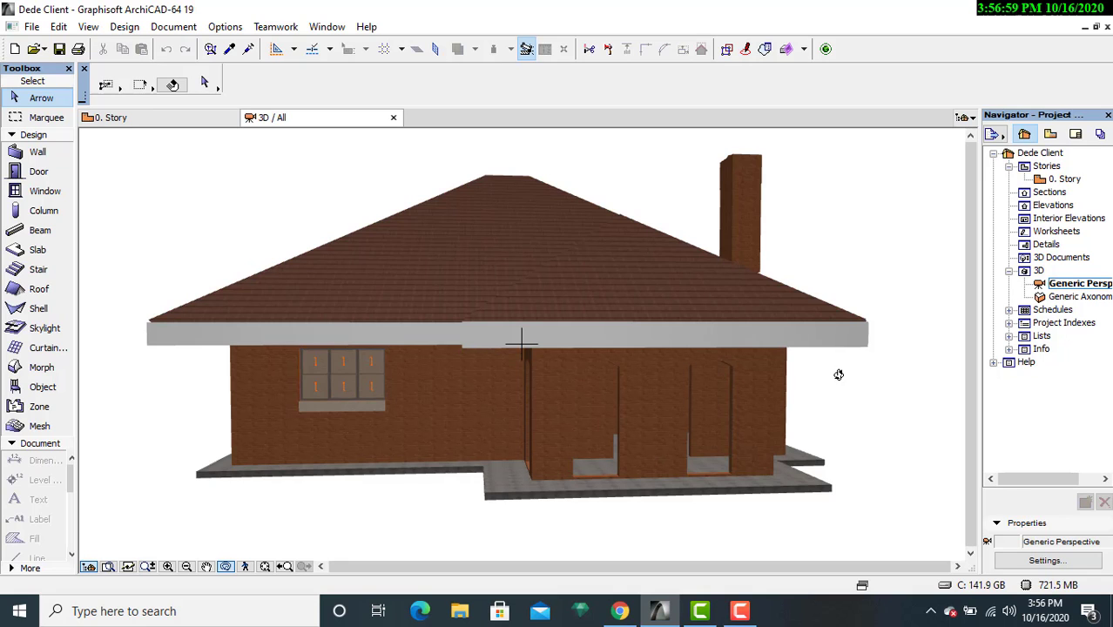
scroll(864, 341, up, 1)
scroll(864, 341, up, 1)
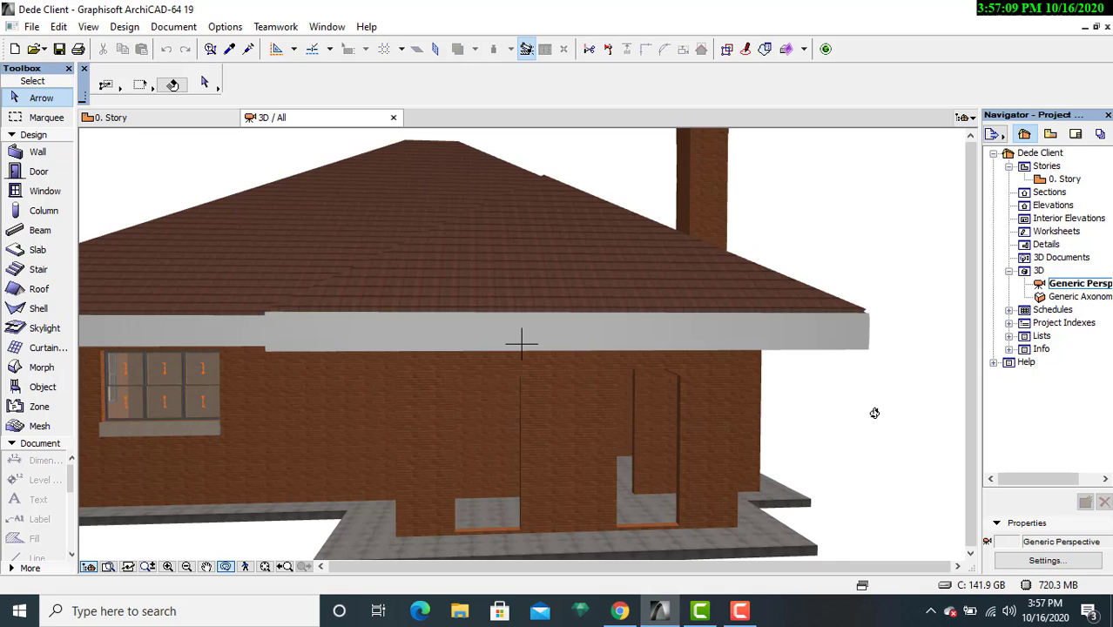
- Inspect how the fascia turns the roof corners around the chimney side and the projecting porch
mouse_move(874, 415)
mouse_down()
mouse_move(772, 429)
mouse_move(863, 408)
mouse_move(800, 392)
mouse_move(792, 428)
mouse_move(705, 417)
mouse_move(592, 424)
mouse_move(361, 390)
mouse_up()
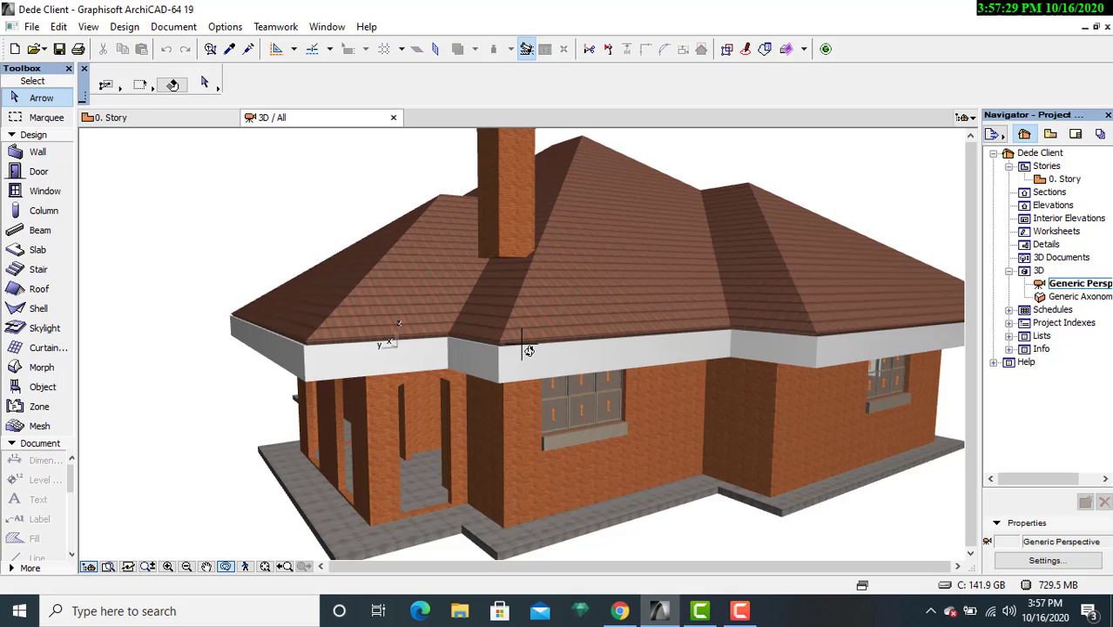
drag(260, 353, 344, 357)
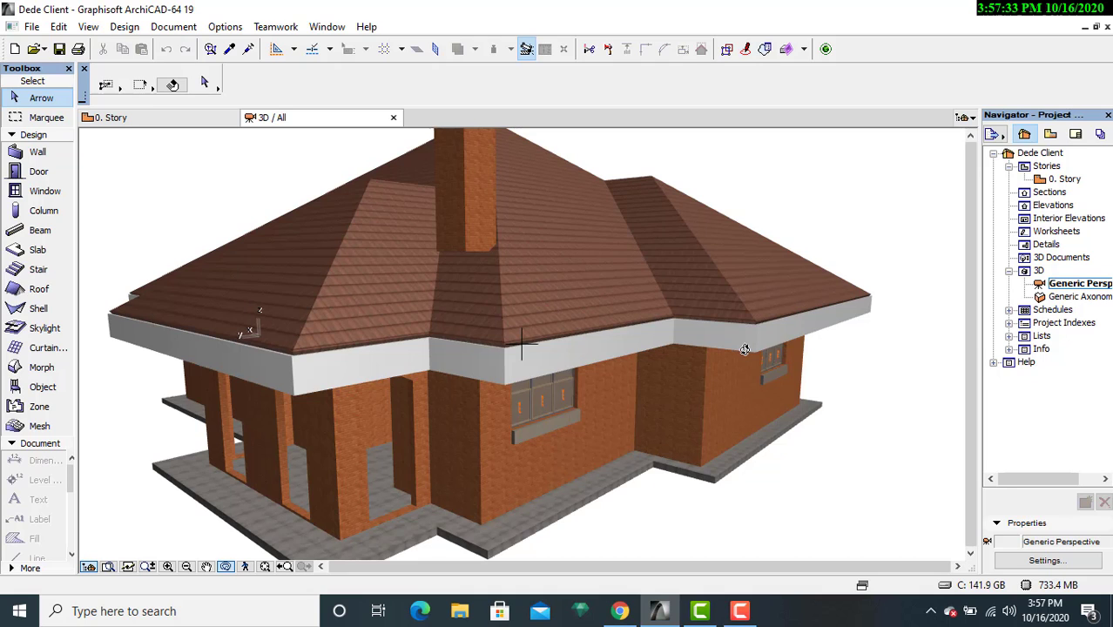
drag(745, 350, 610, 385)
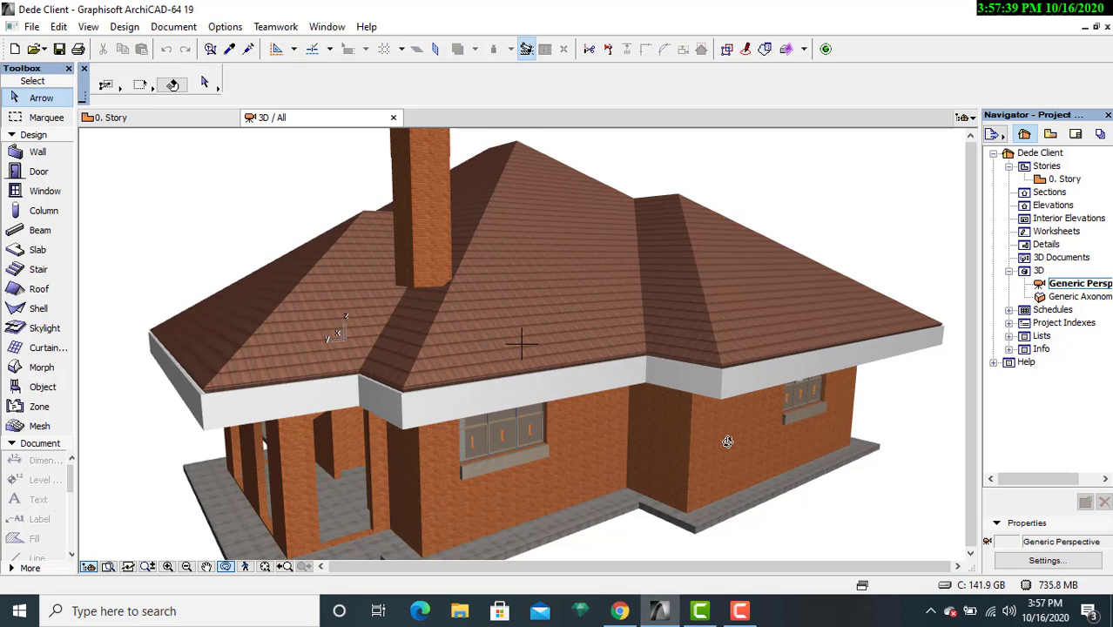
scroll(725, 420, up, 6)
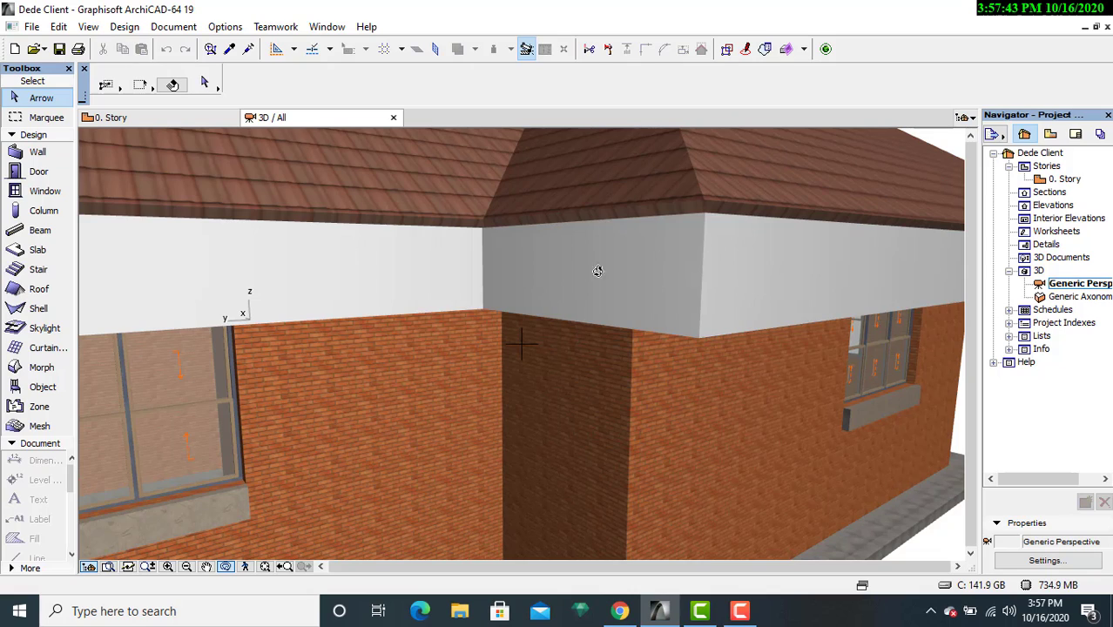
drag(464, 266, 733, 292)
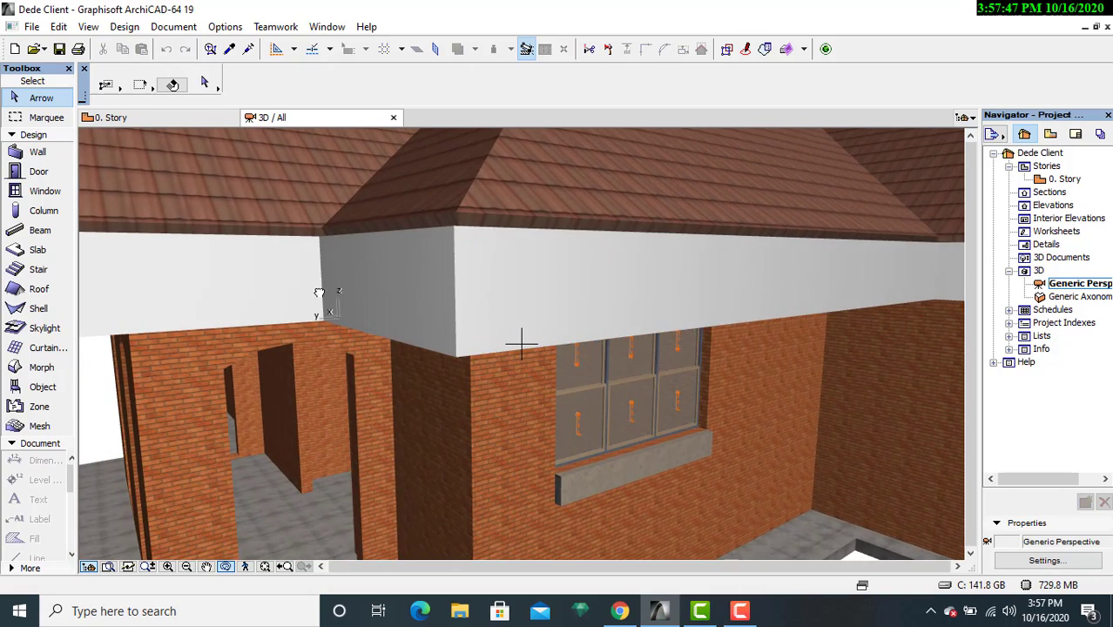
drag(319, 292, 543, 337)
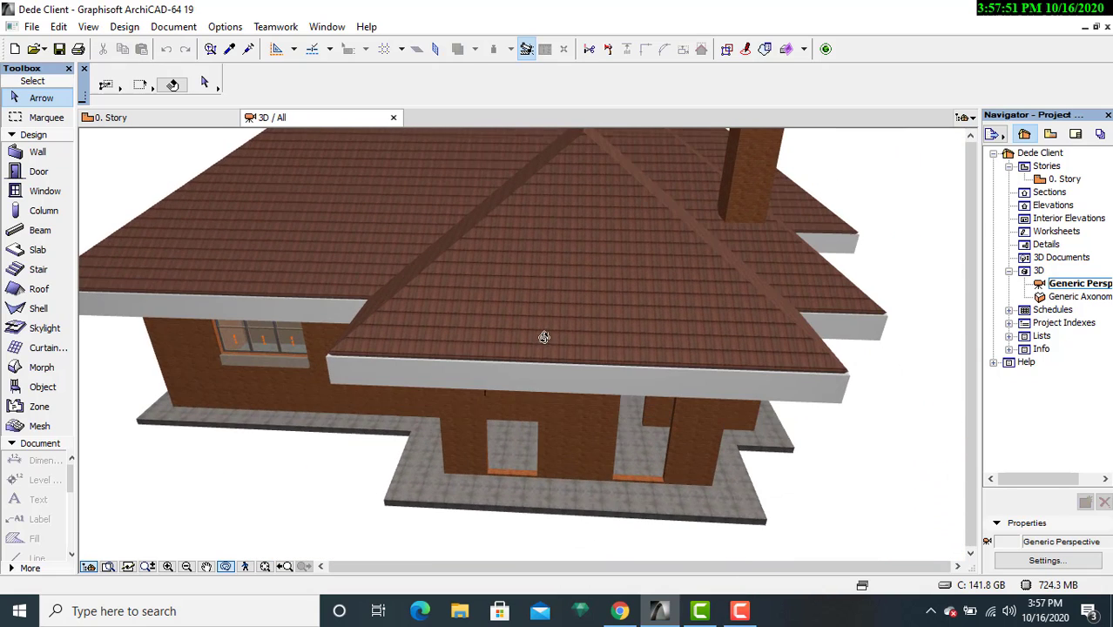
middle_drag(359, 373, 418, 320)
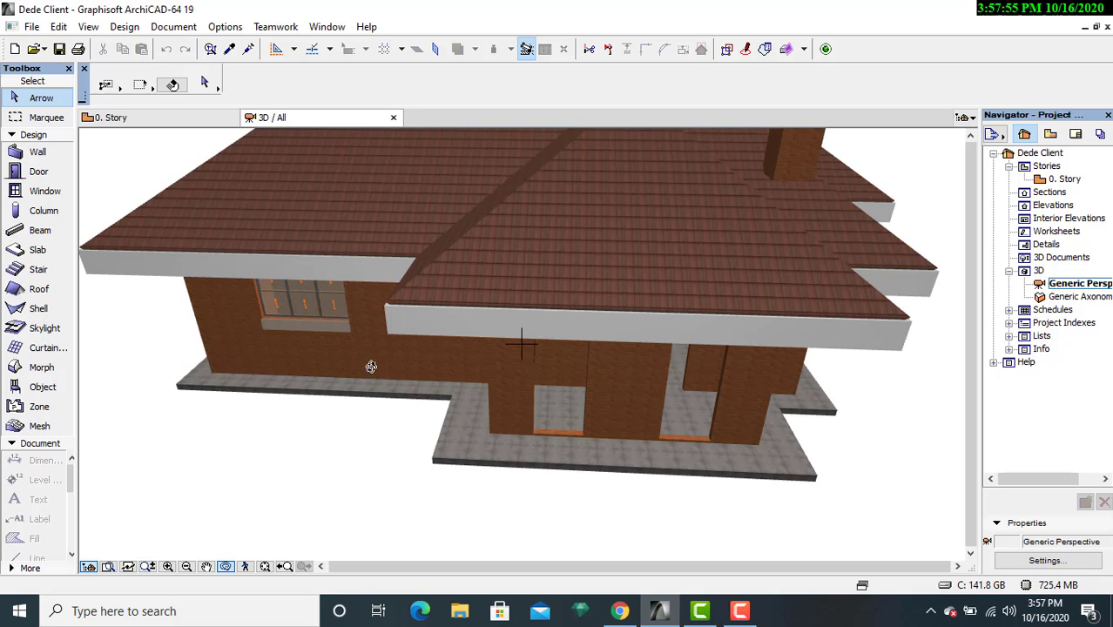
drag(529, 343, 554, 291)
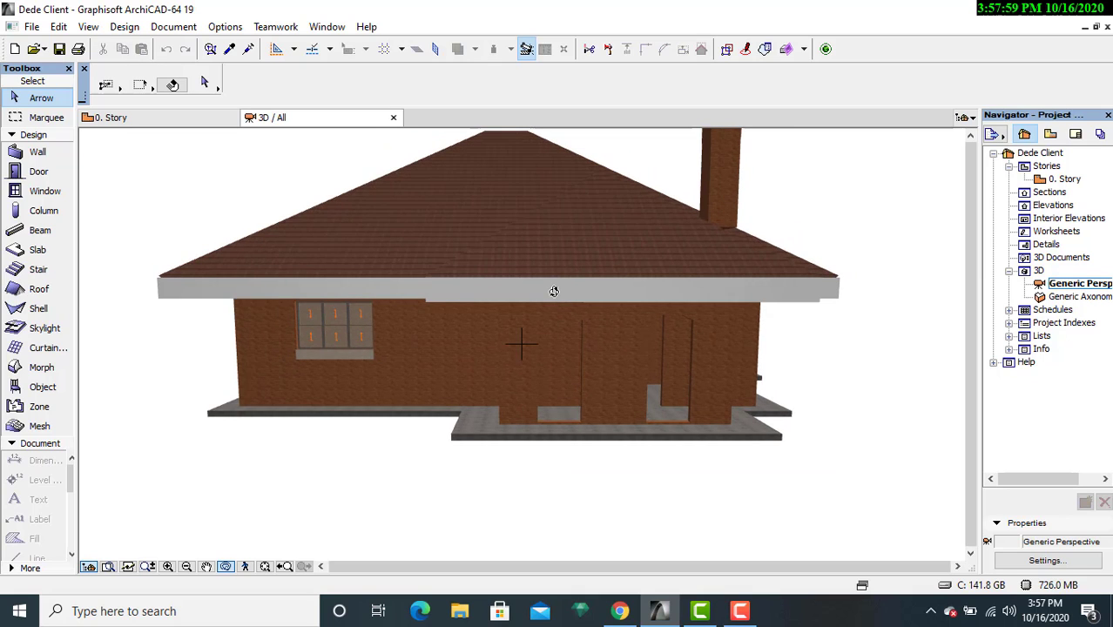
scroll(554, 291, down, 1)
middle_drag(554, 290, 599, 357)
scroll(551, 353, up, 1)
scroll(551, 357, up, 1)
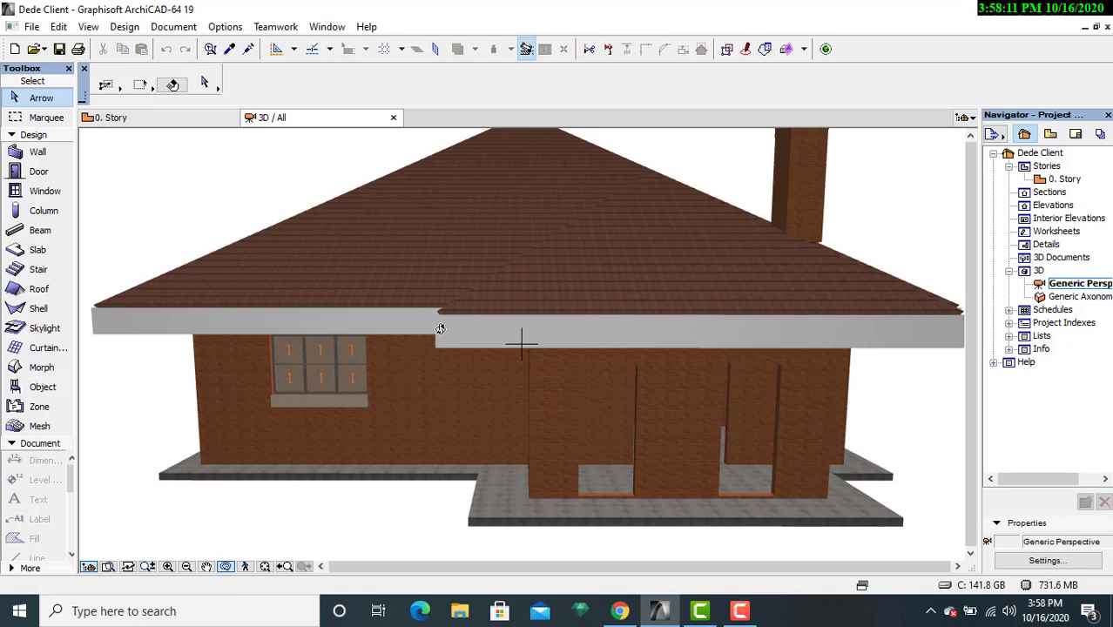
- Select the grouped fascia beams around the roof outline and delete them on the 0. Story floor plan
key(ctrl+a)
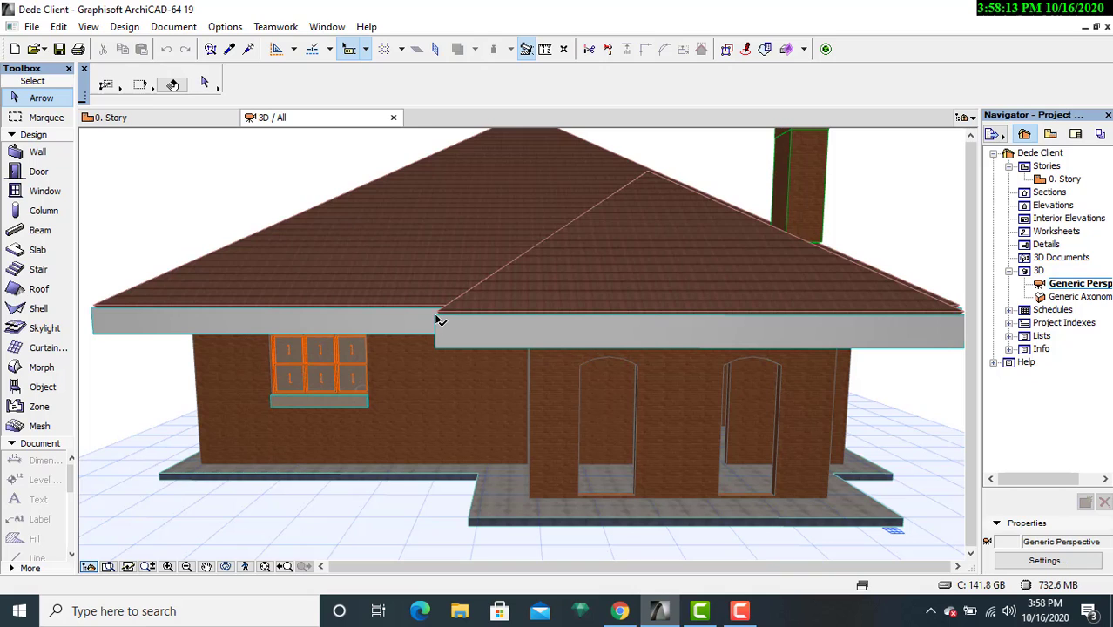
click(440, 320)
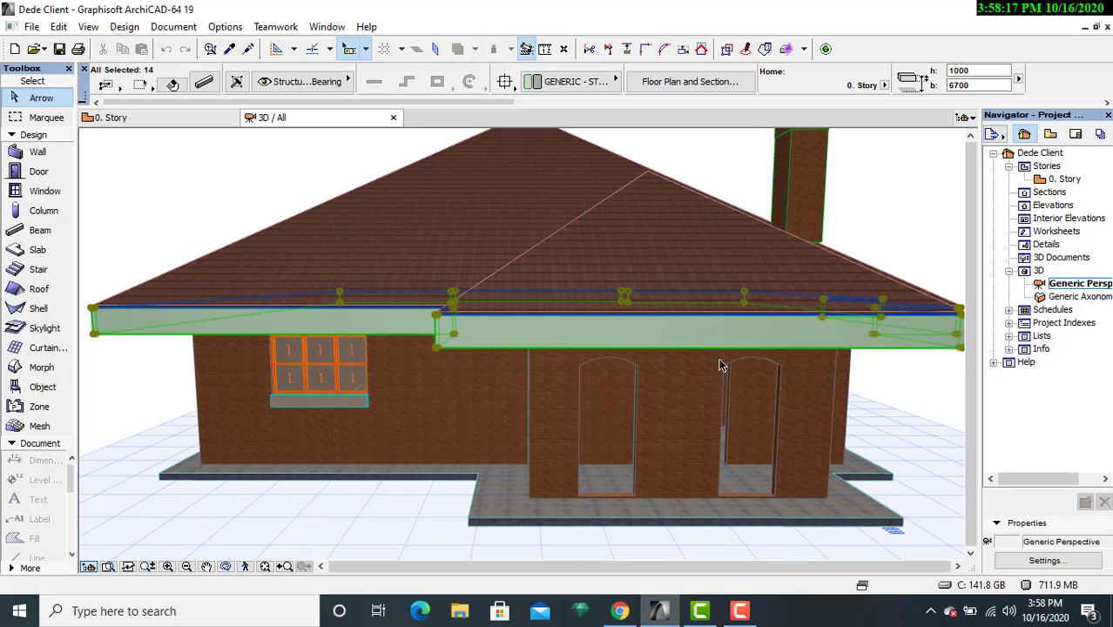
click(225, 566)
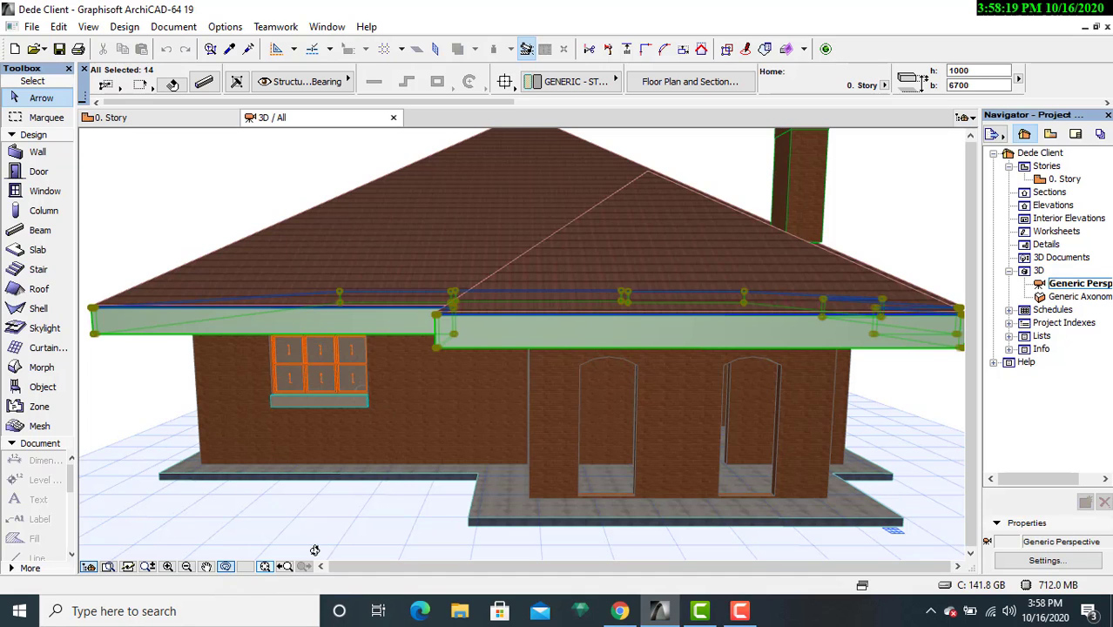
drag(315, 551, 686, 442)
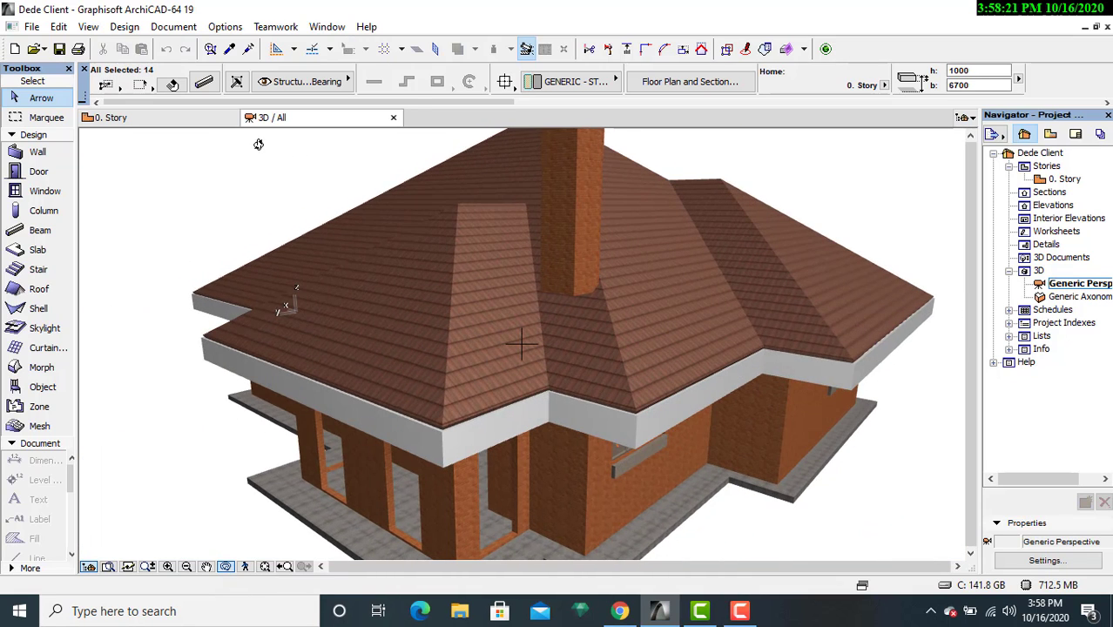
click(196, 121)
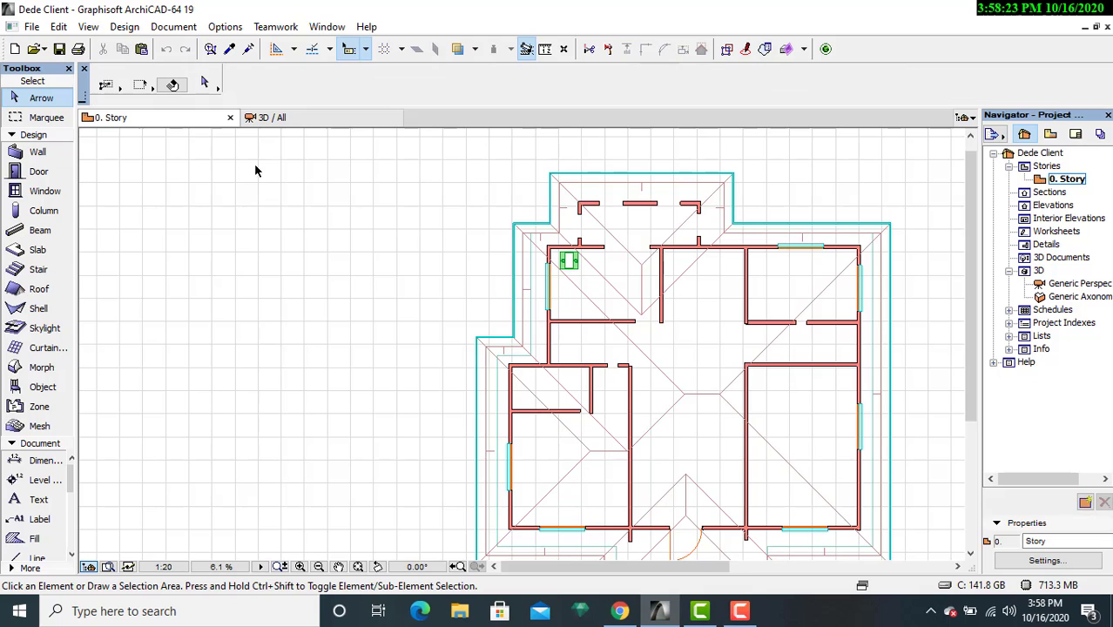
middle_drag(321, 231, 174, 209)
scroll(883, 376, up, 5)
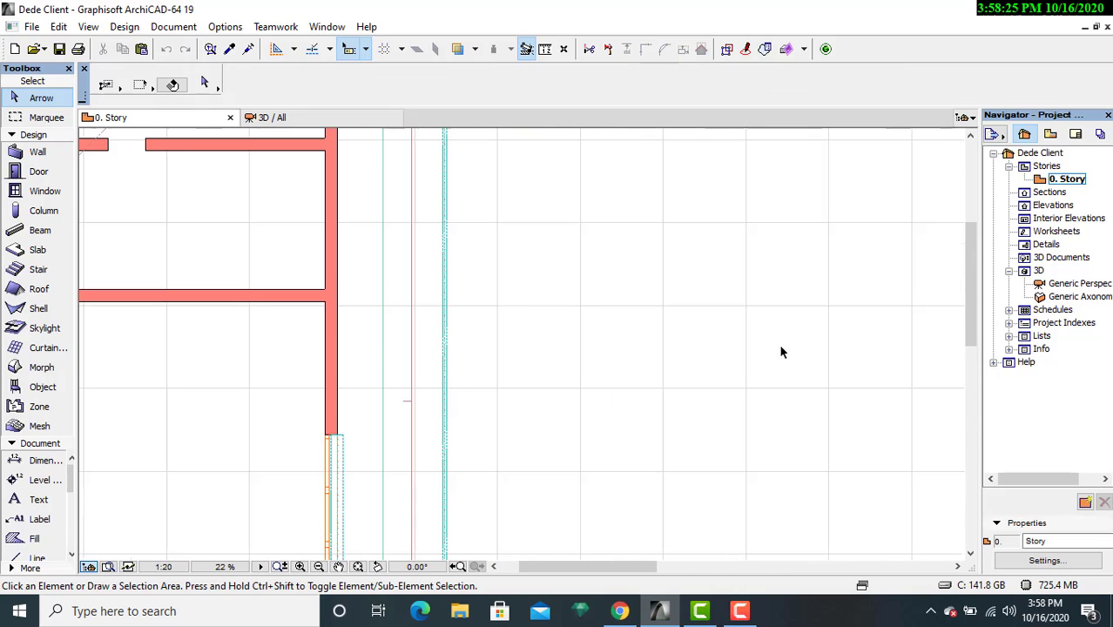
click(452, 299)
scroll(702, 304, down, 8)
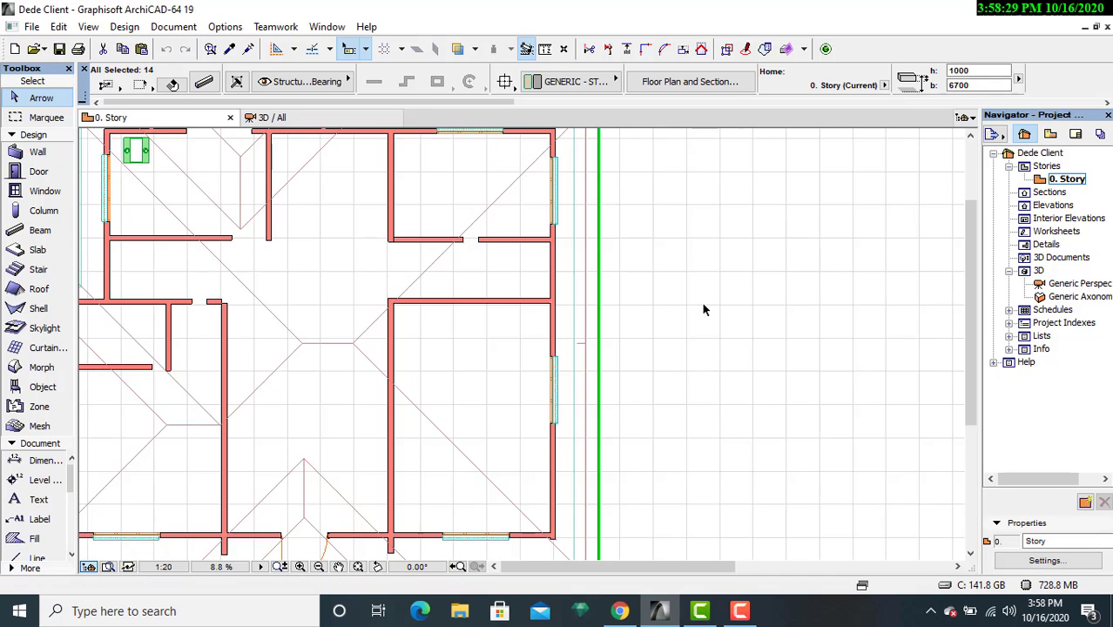
scroll(737, 345, up, 1)
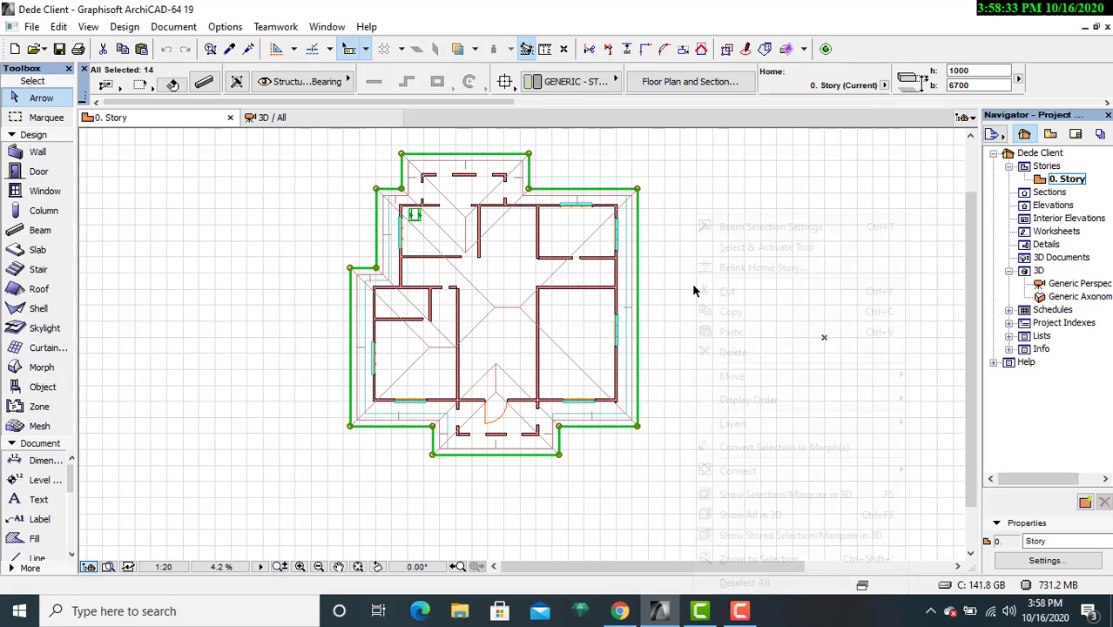
right_click(692, 283)
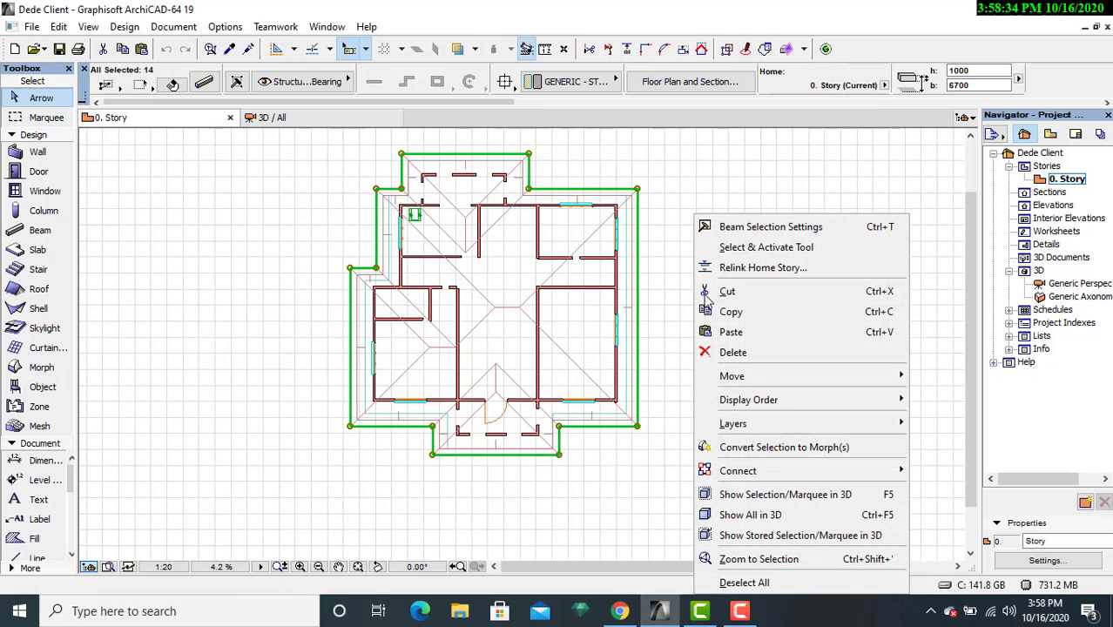
click(745, 352)
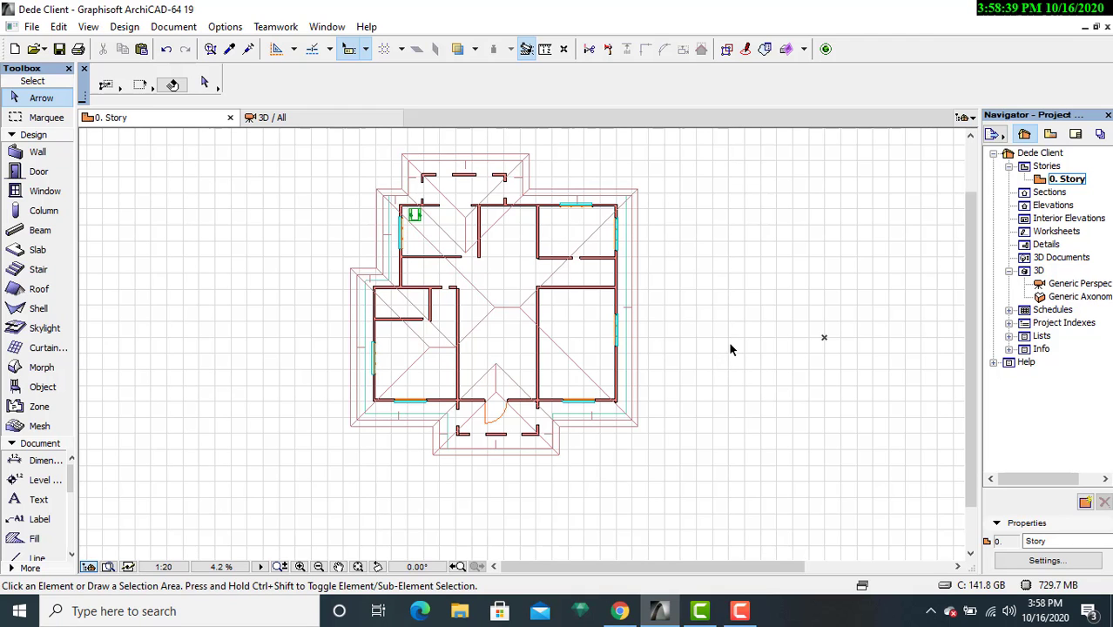
- Examine the bare roof eaves of the house from several sides in the 3D view
click(355, 124)
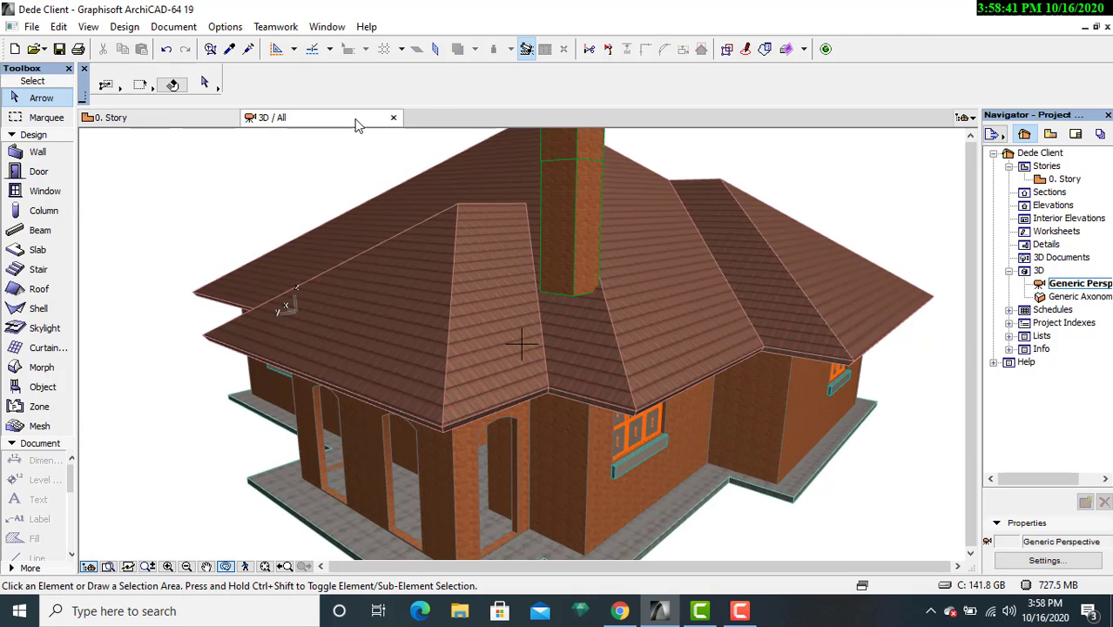
drag(822, 466, 579, 405)
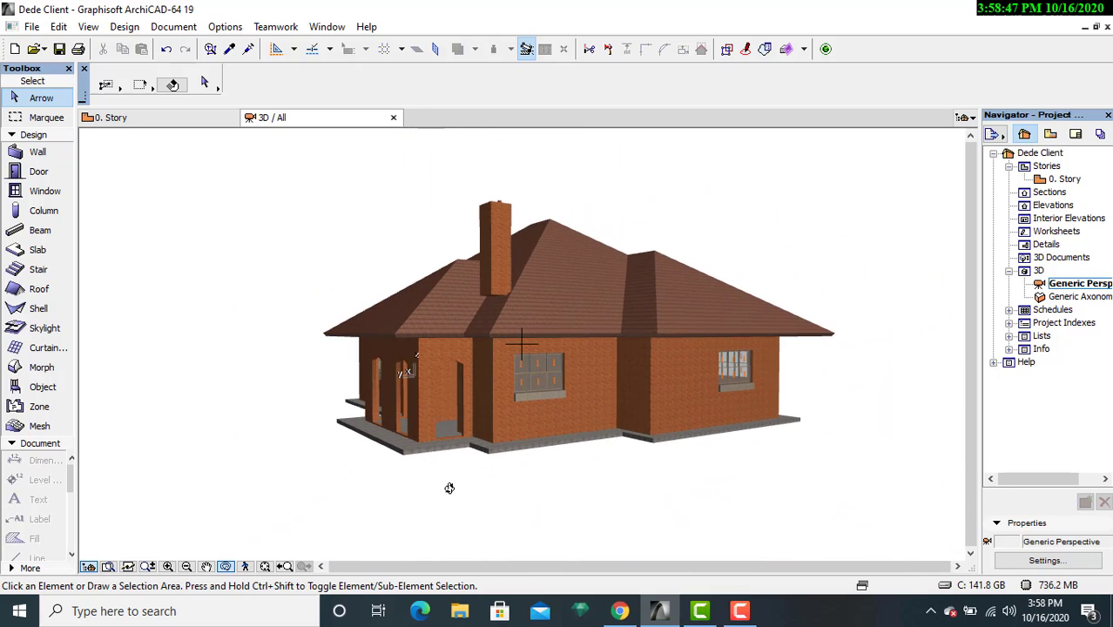
drag(343, 462, 736, 403)
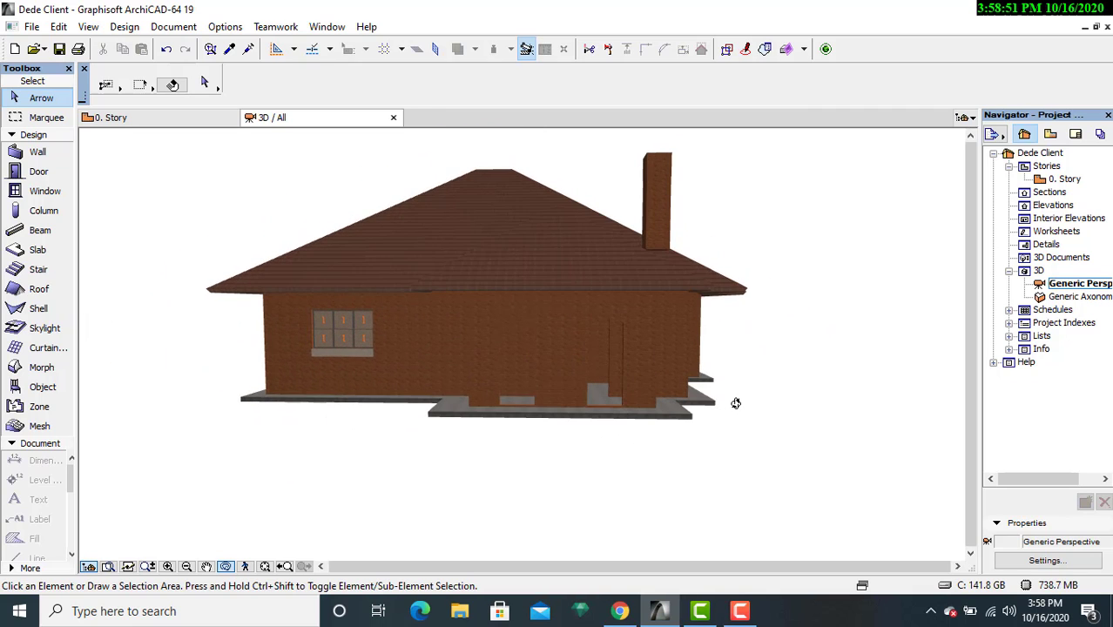
scroll(736, 403, up, 2)
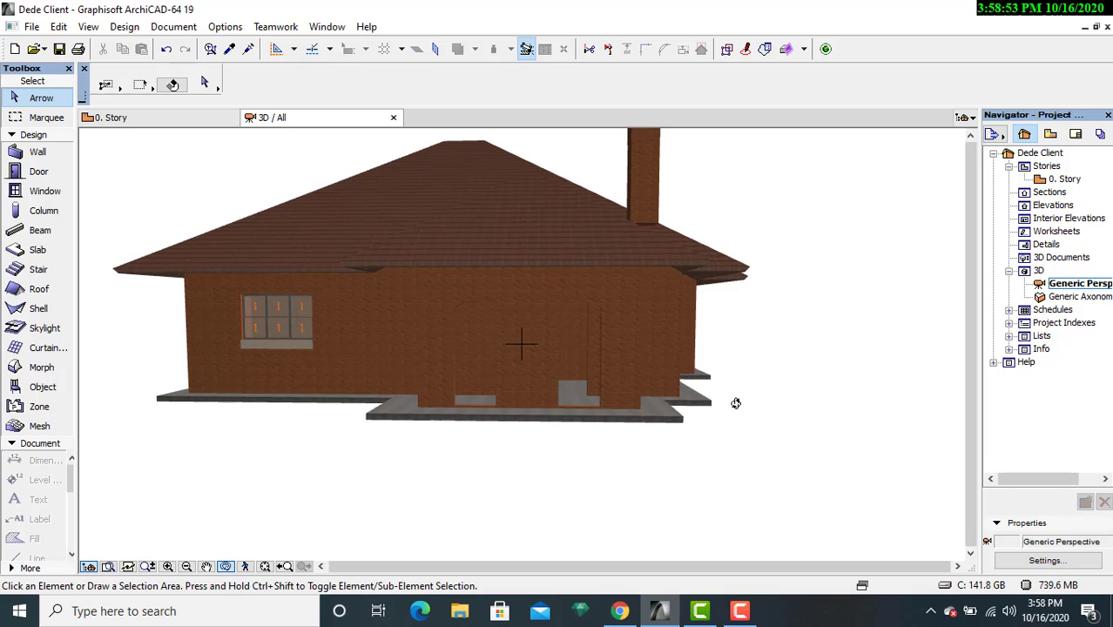
drag(736, 403, 574, 426)
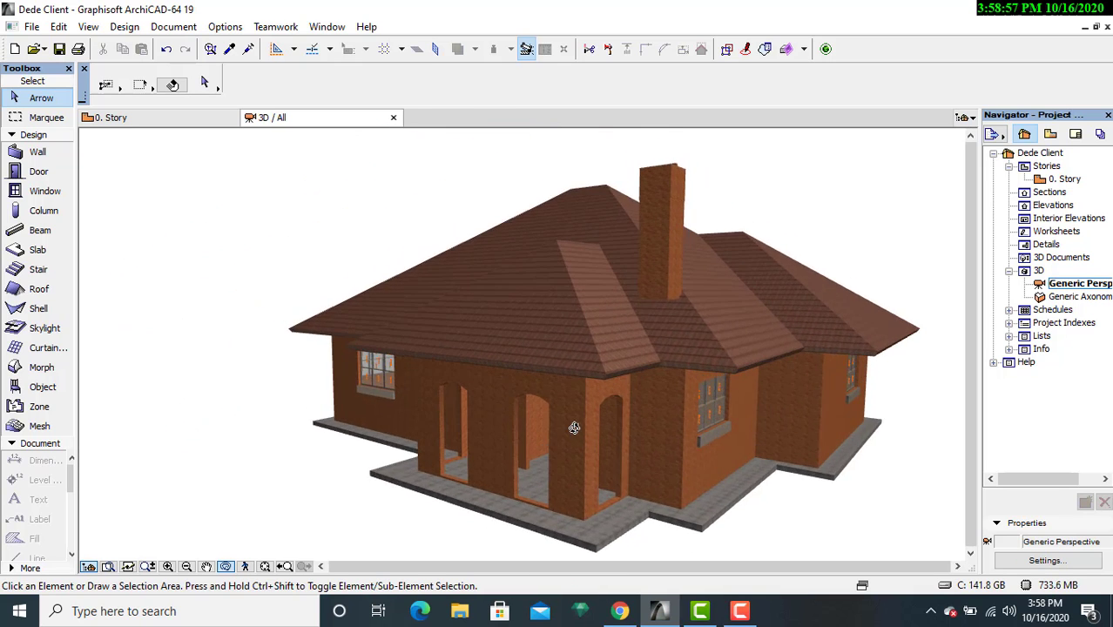
middle_drag(674, 441, 603, 411)
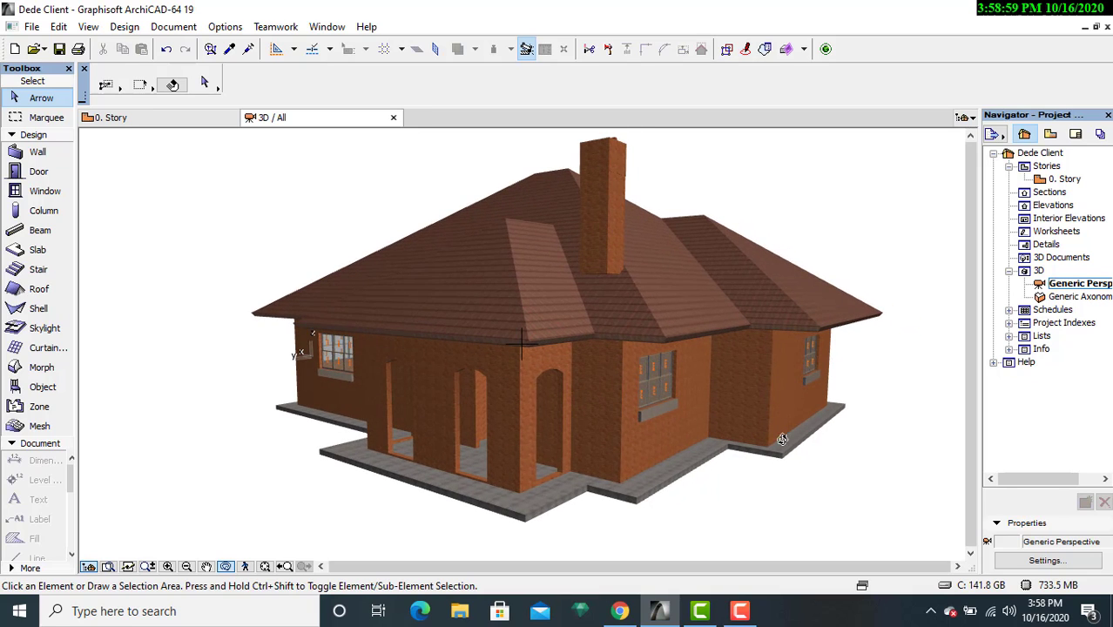
drag(771, 496, 635, 435)
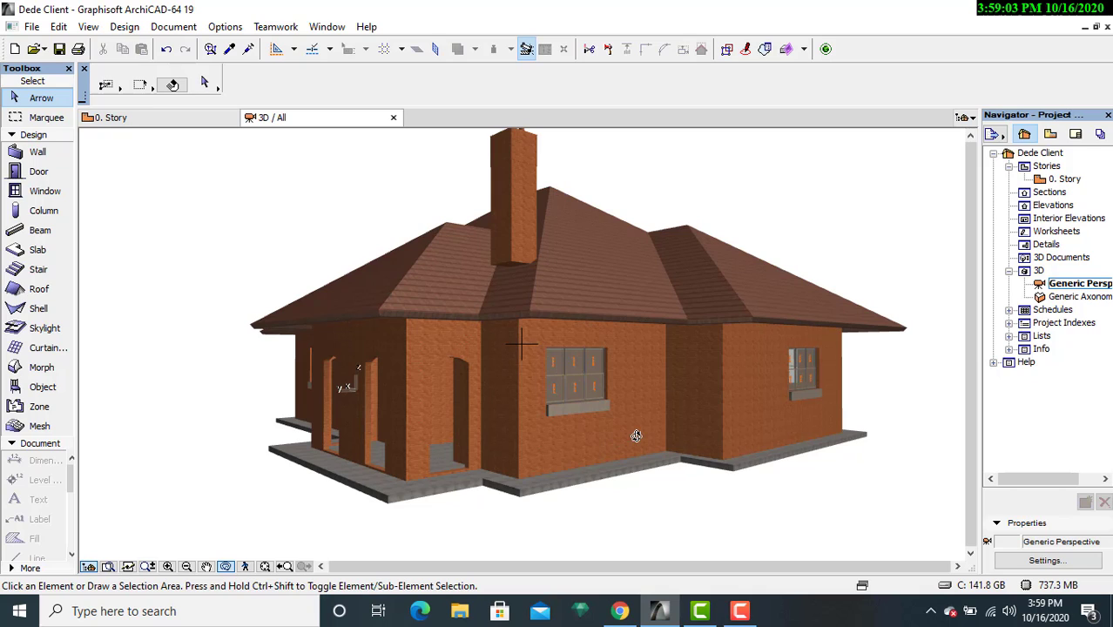
- Set up the Beam tool on the 0. Story plan with a default height of 450 and a width of 300
click(131, 117)
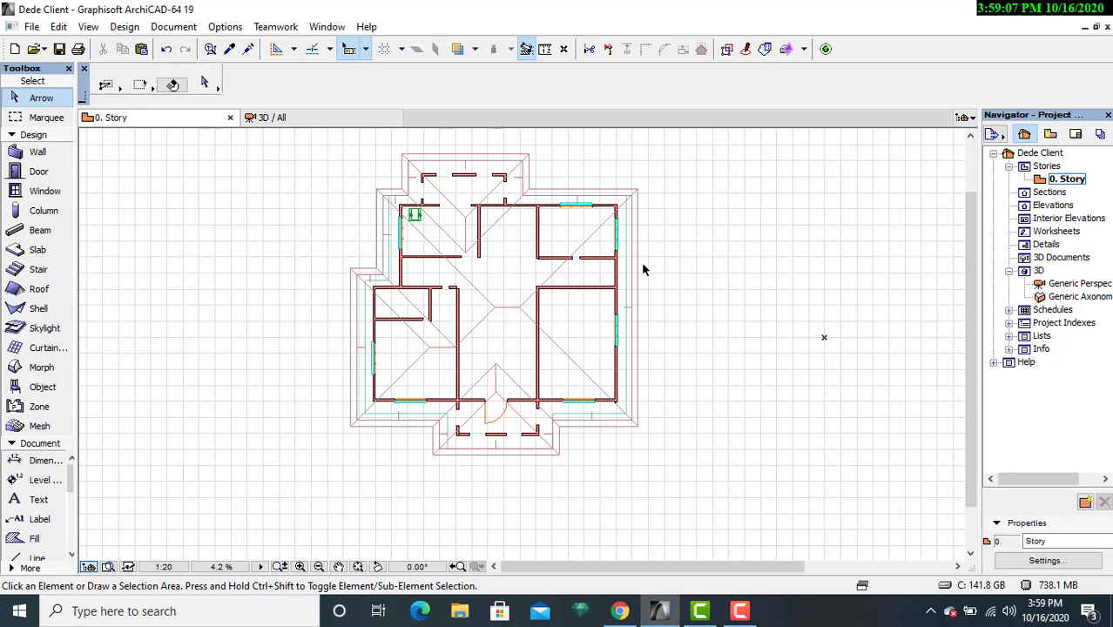
middle_drag(682, 264, 680, 293)
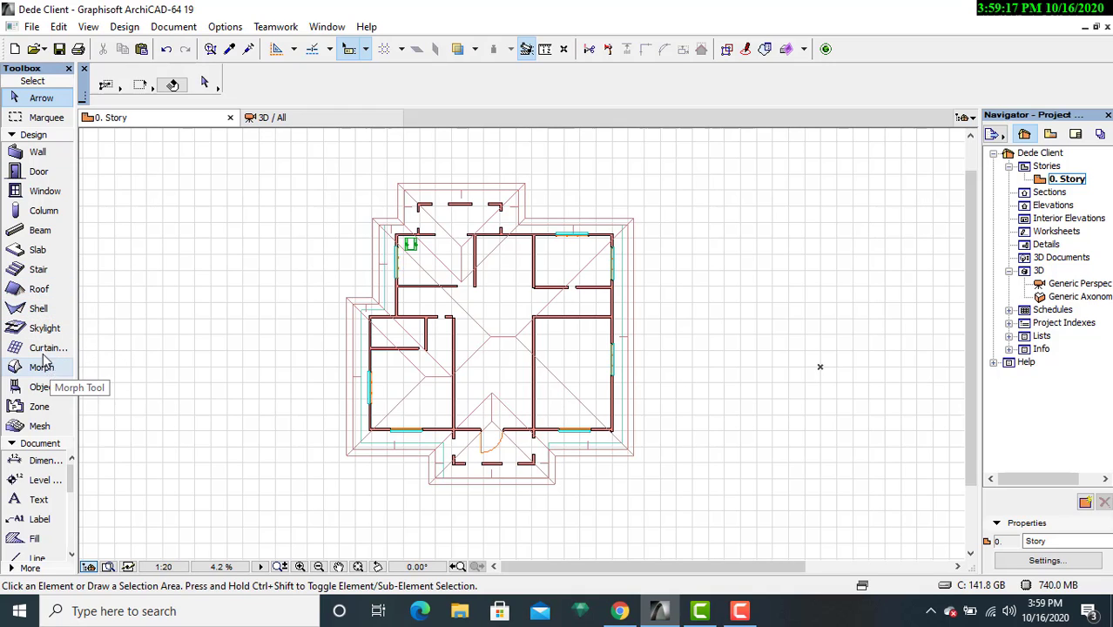
click(39, 231)
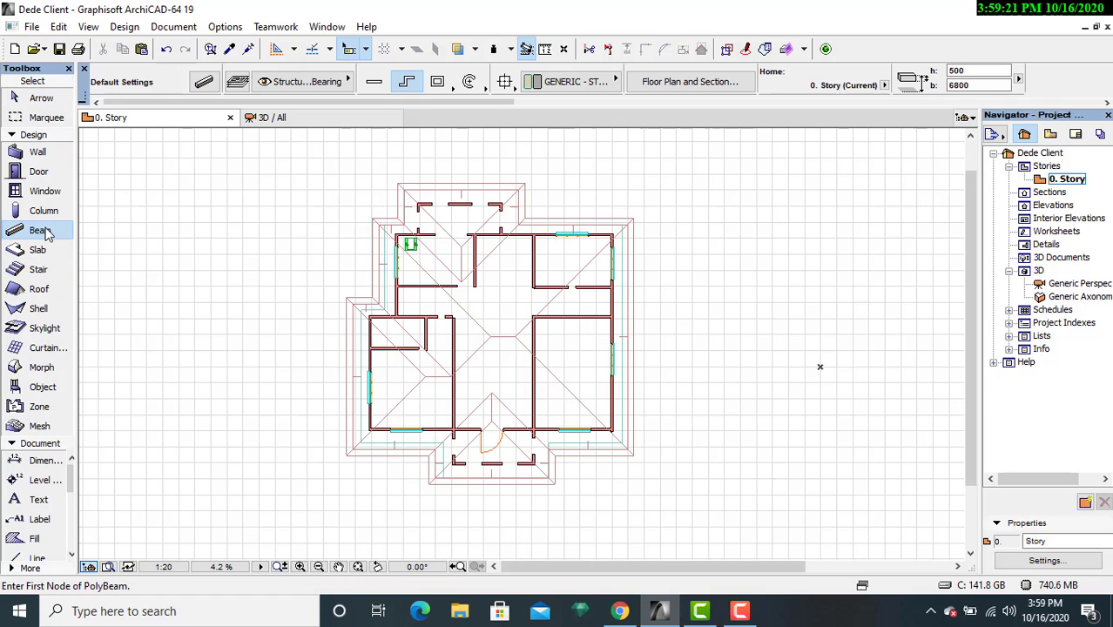
middle_drag(228, 212, 222, 217)
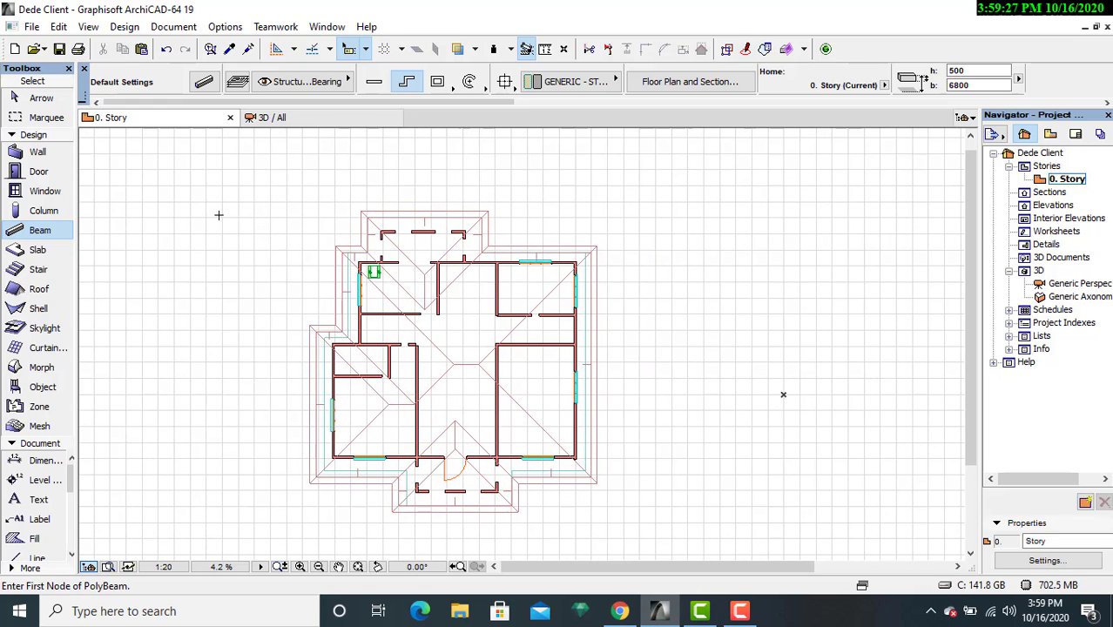
click(204, 83)
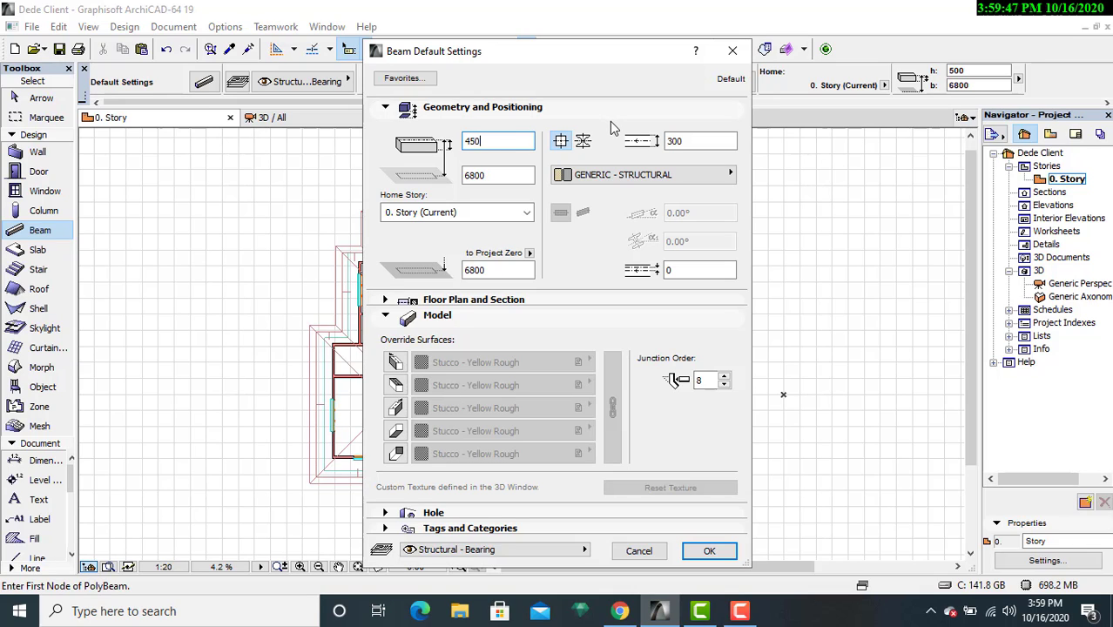
click(694, 141)
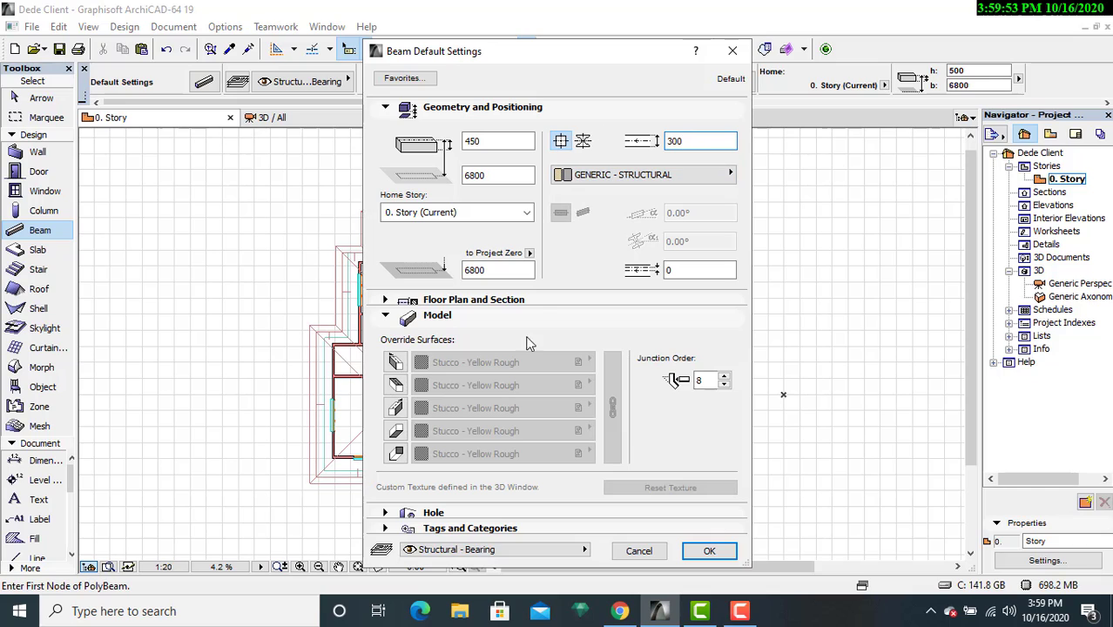
click(500, 216)
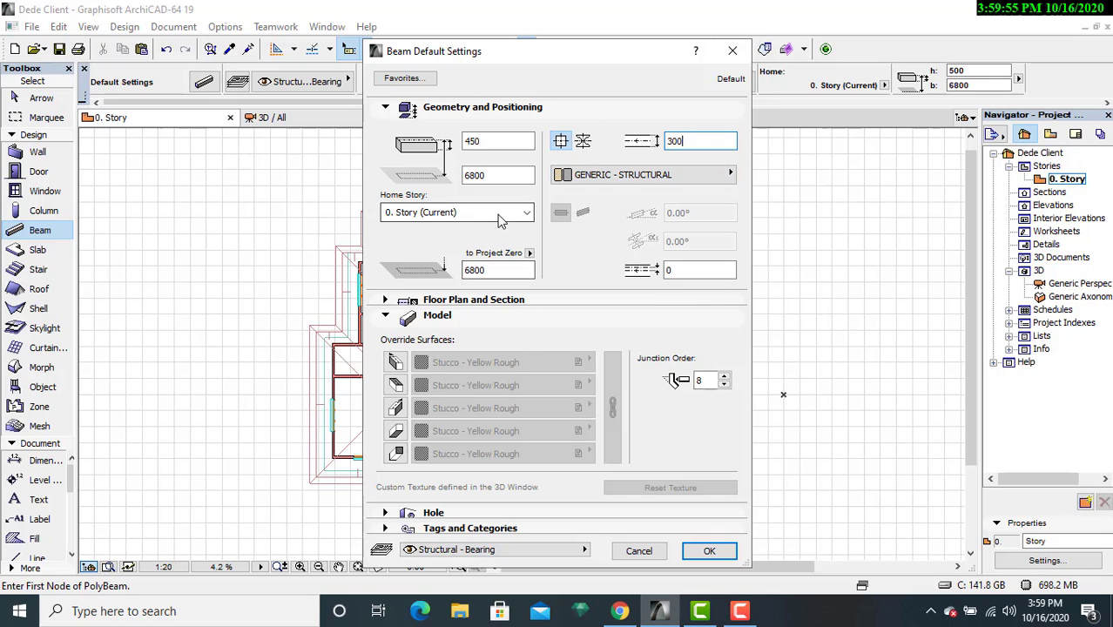
click(527, 215)
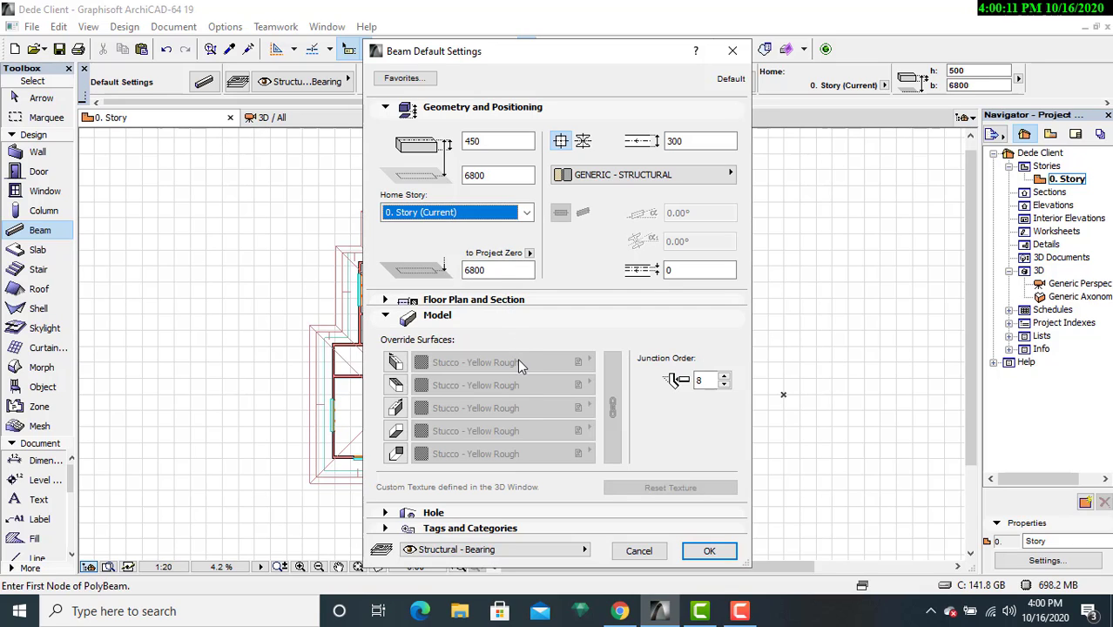
click(711, 552)
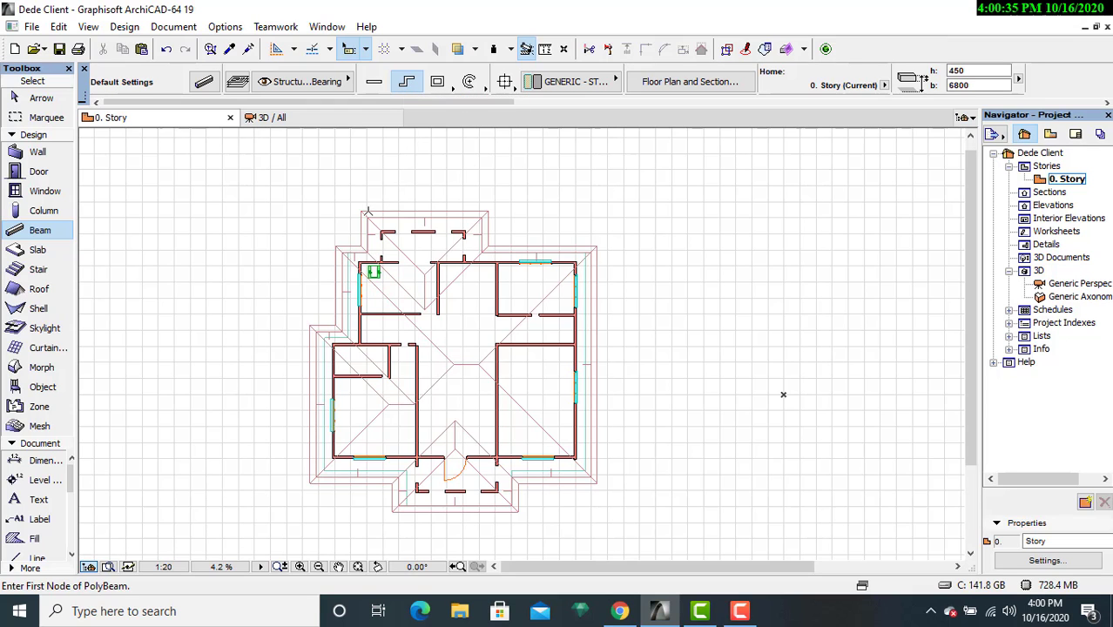
- Begin a chained beam at the upper-left corner of the upper roof projection and run it along the outer edge to the opposite corner
scroll(358, 209, up, 3)
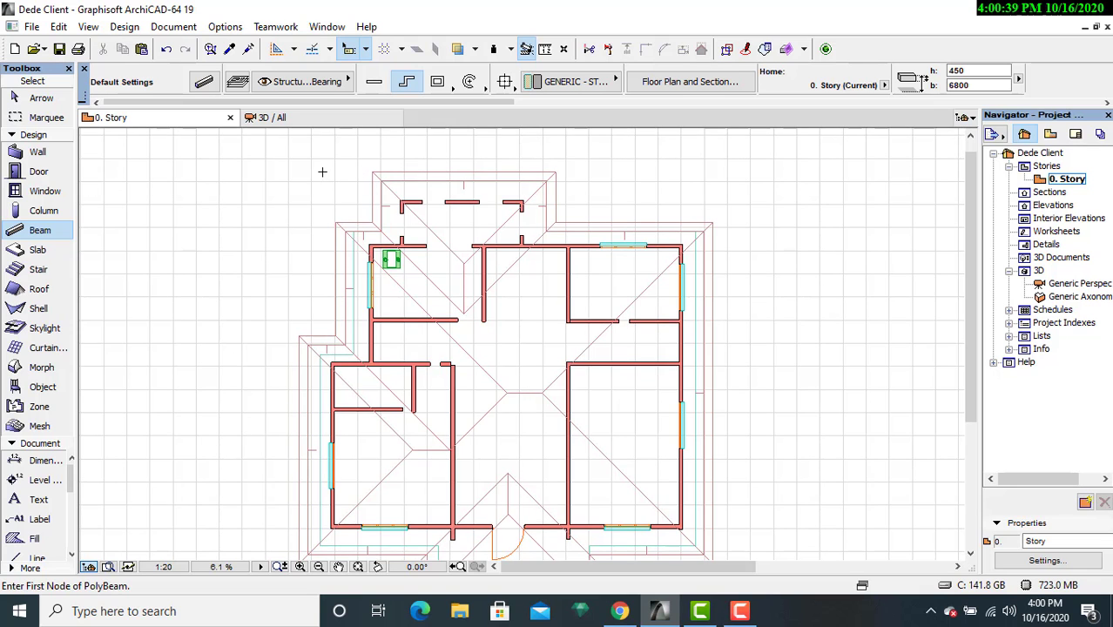
middle_drag(322, 171, 320, 151)
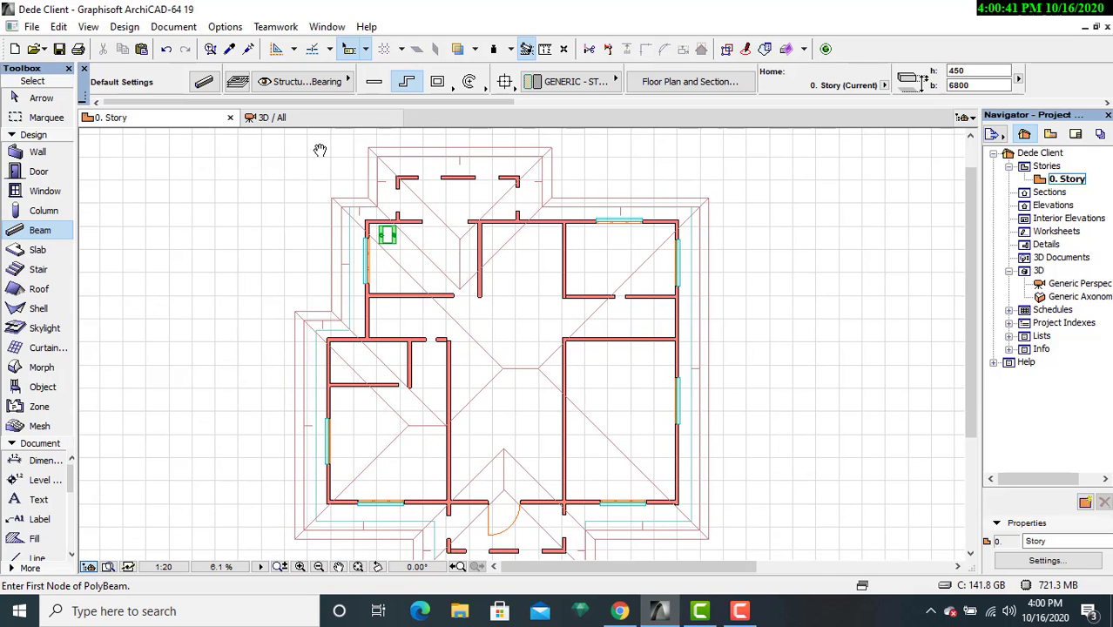
scroll(311, 169, up, 3)
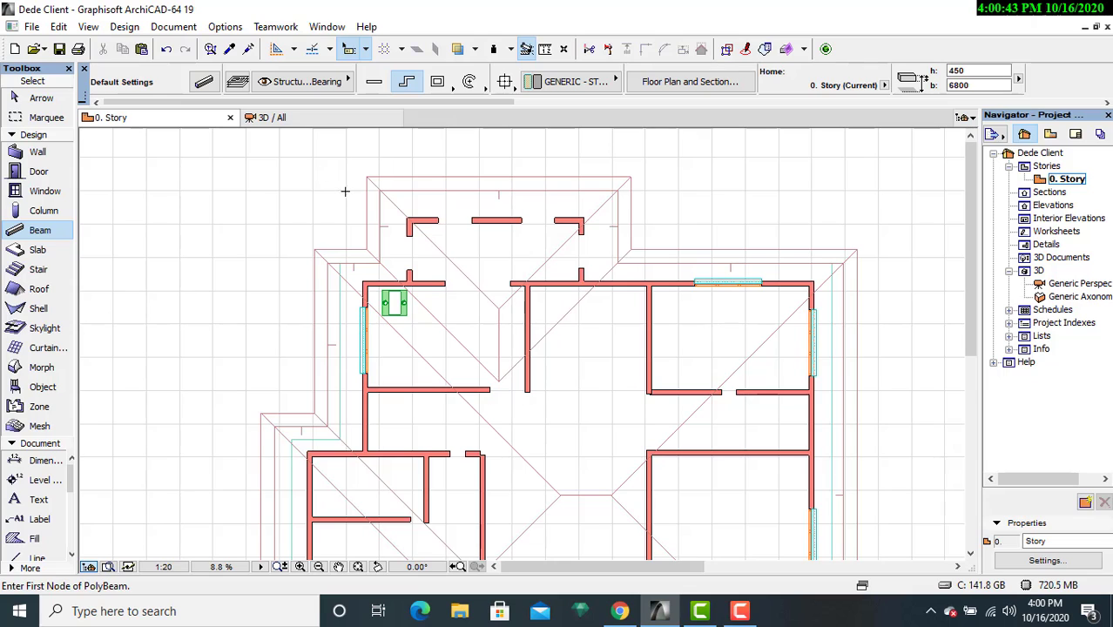
scroll(358, 181, up, 2)
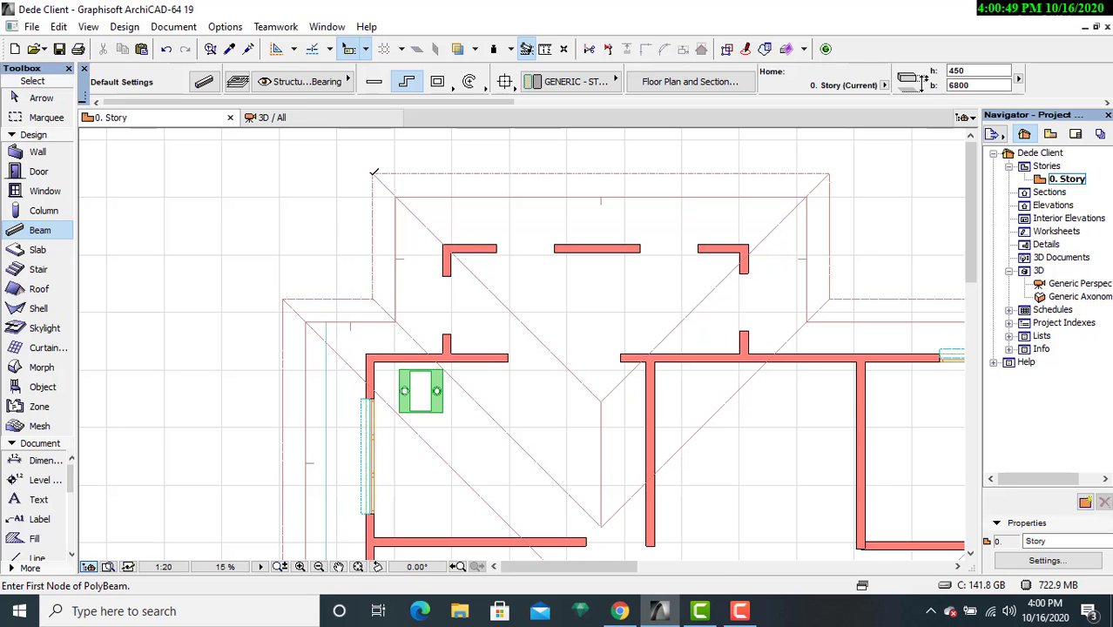
scroll(374, 173, up, 4)
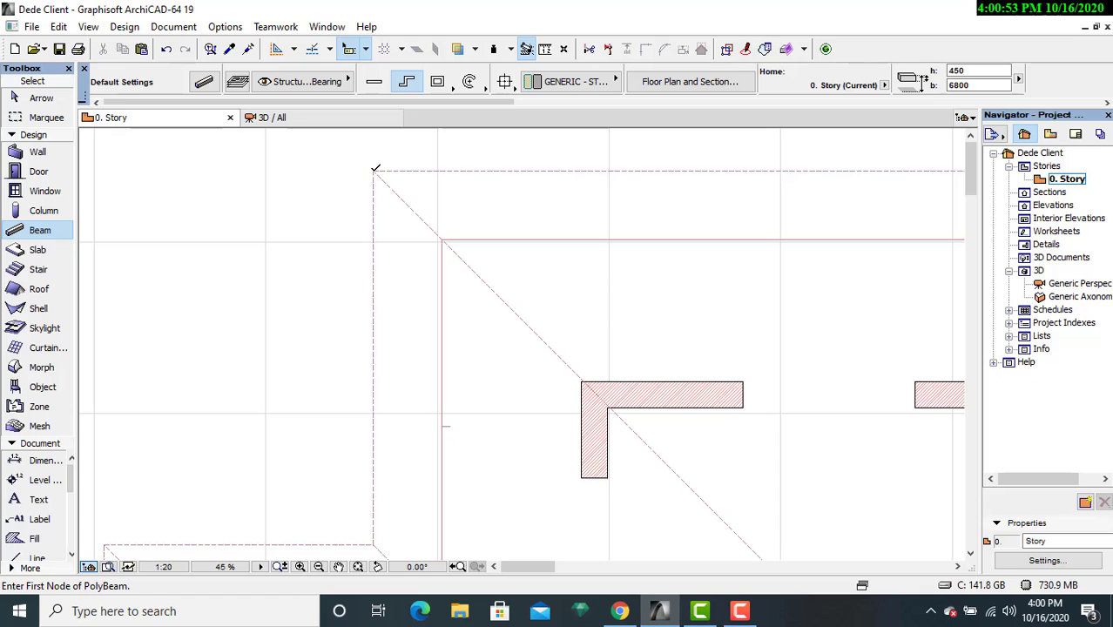
click(374, 168)
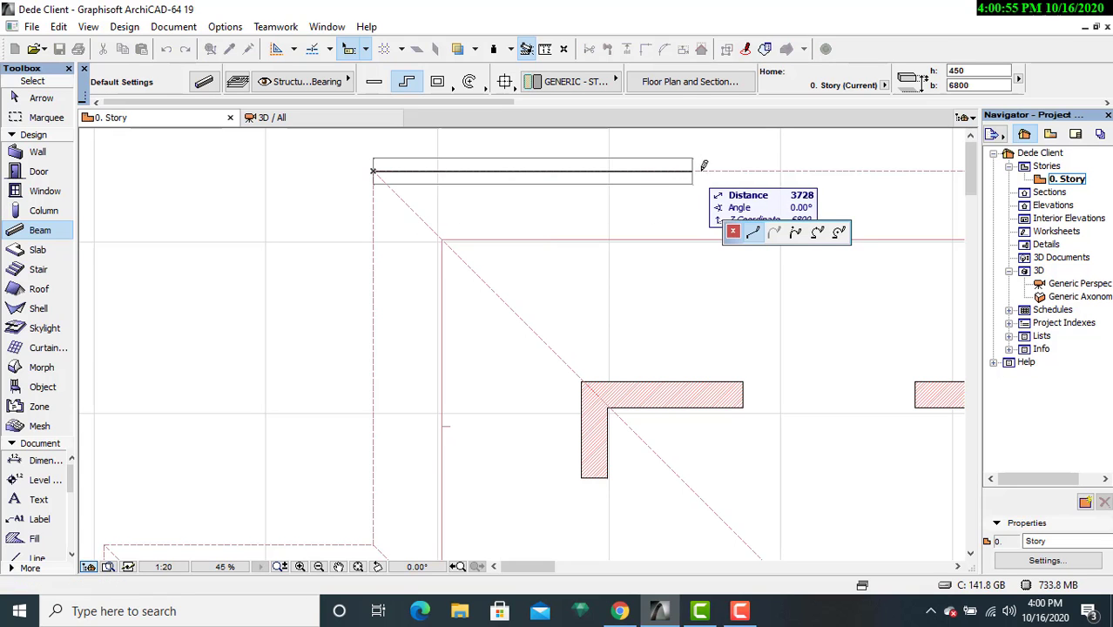
middle_drag(690, 177, 231, 168)
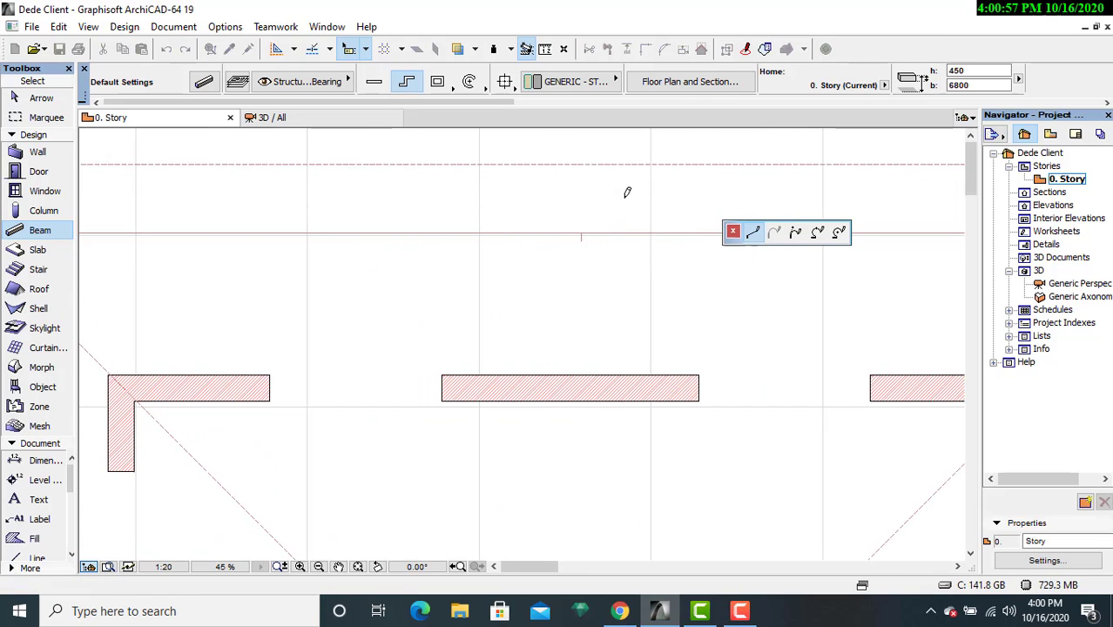
scroll(534, 211, down, 4)
scroll(556, 174, up, 2)
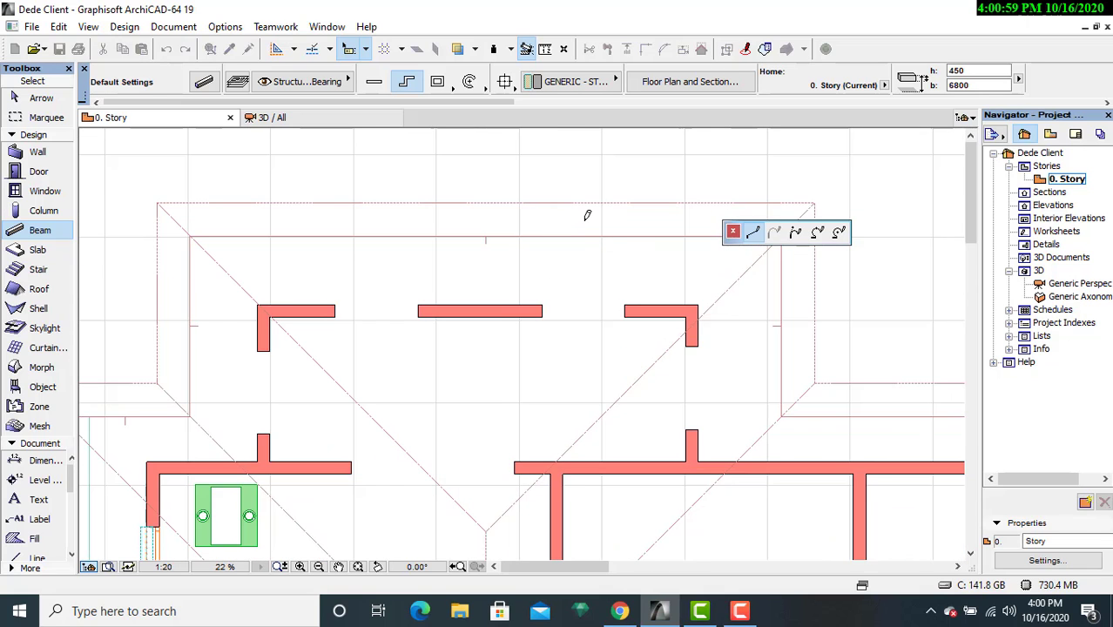
middle_drag(557, 149, 350, 209)
scroll(561, 188, up, 2)
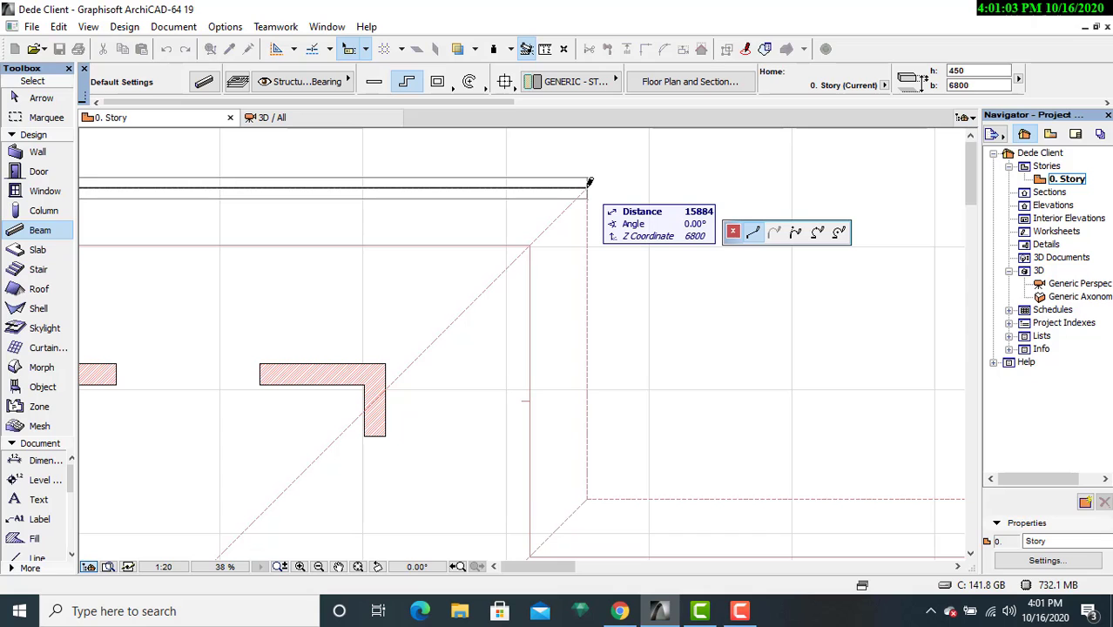
click(590, 183)
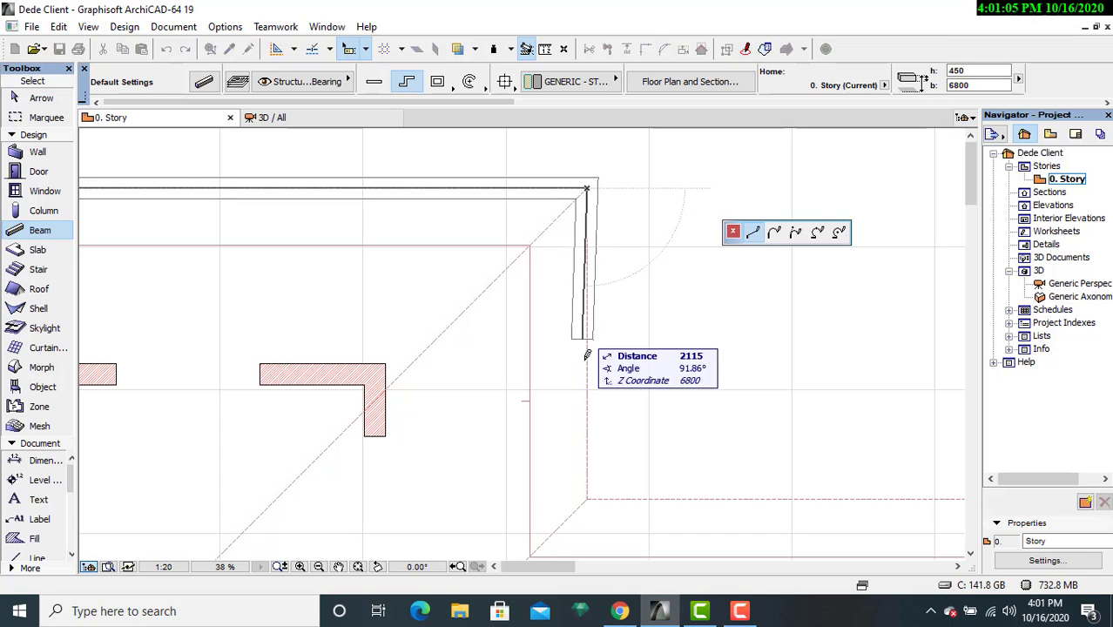
- Continue the beam down the right edge of the upper roof projection to its inner corner with the main roof
middle_drag(599, 435, 588, 316)
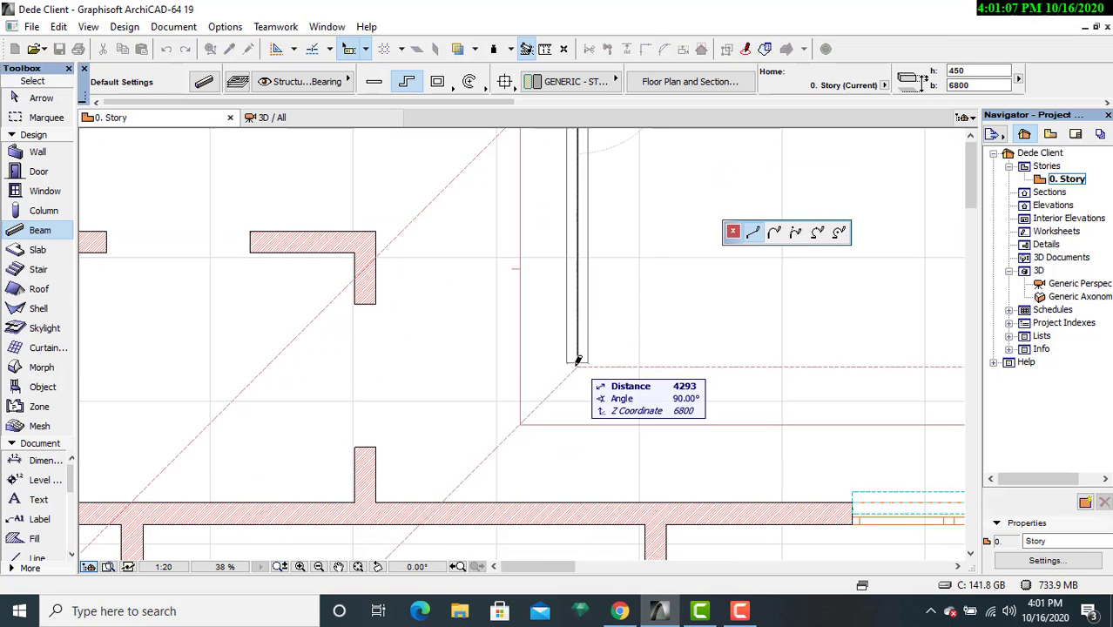
scroll(578, 359, up, 4)
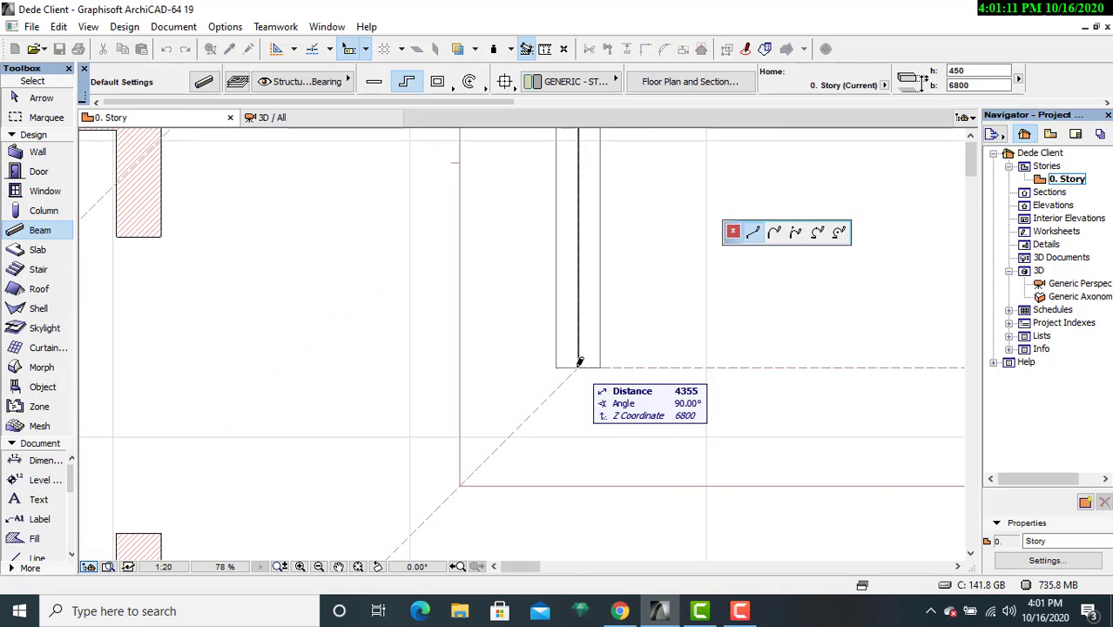
click(579, 360)
- Extend the beam along the main roof's upper eave to the plan's upper-right roof corner
middle_drag(743, 366, 341, 296)
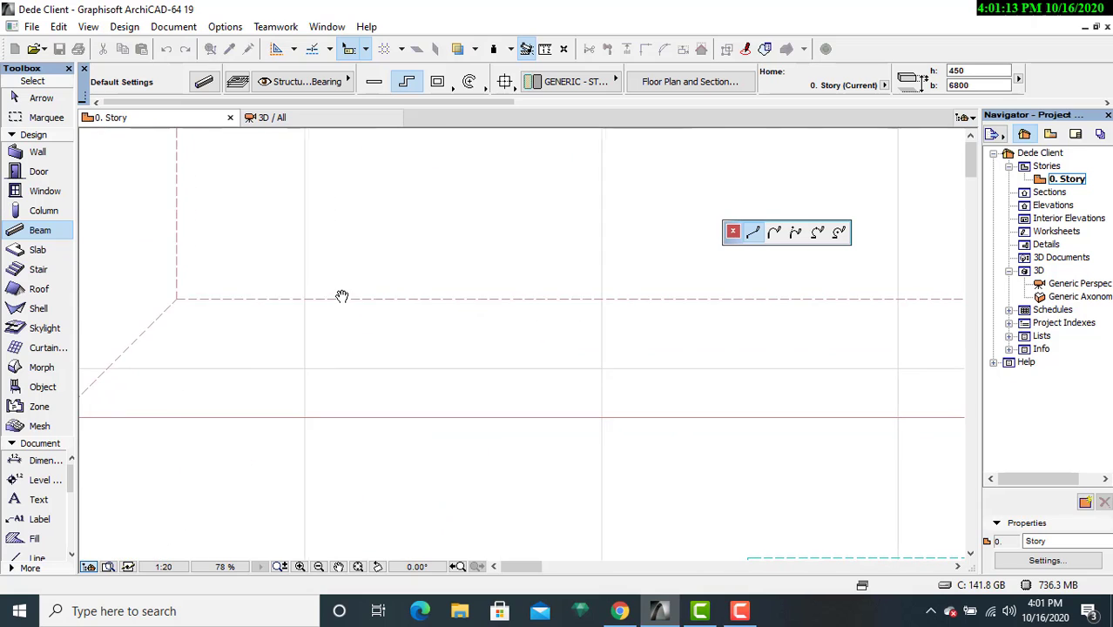
middle_drag(737, 298, 328, 318)
middle_drag(795, 313, 337, 307)
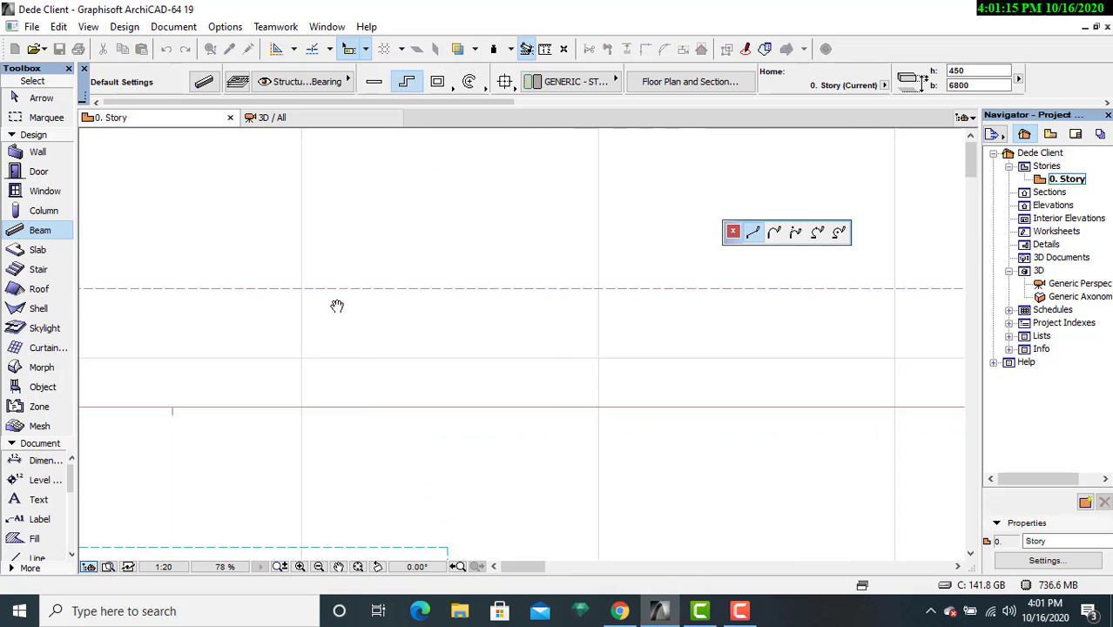
scroll(774, 311, down, 5)
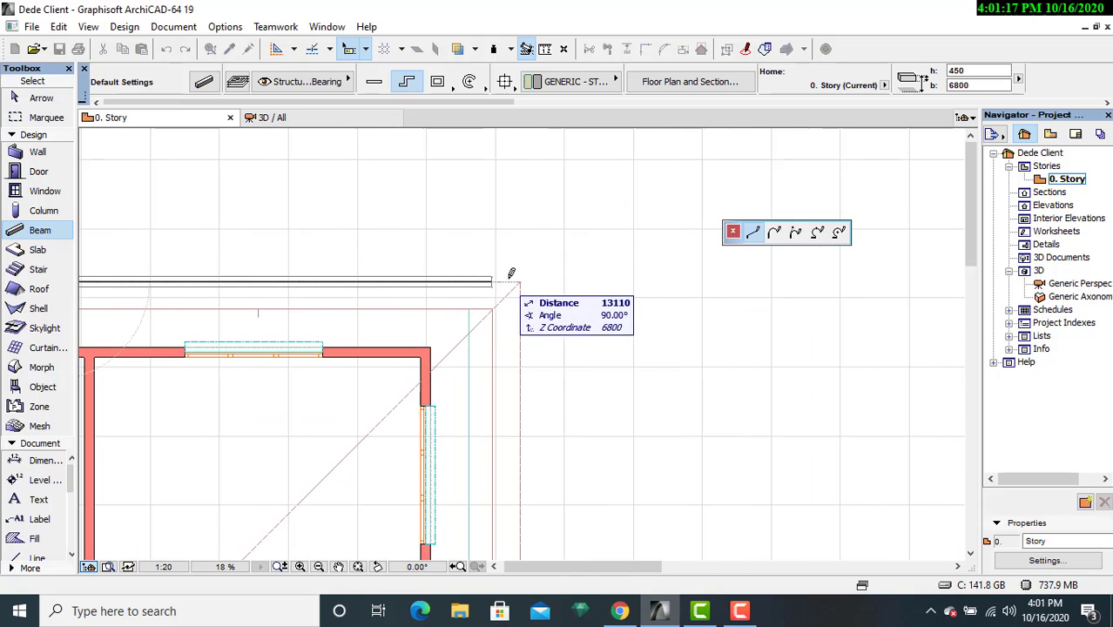
scroll(513, 275, up, 4)
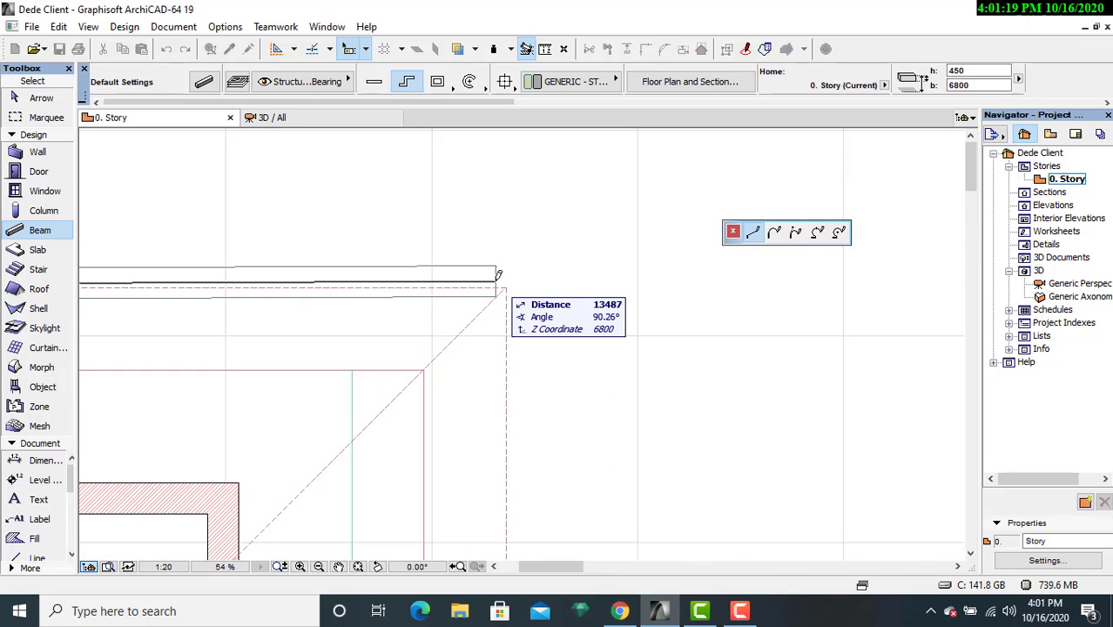
scroll(499, 275, up, 2)
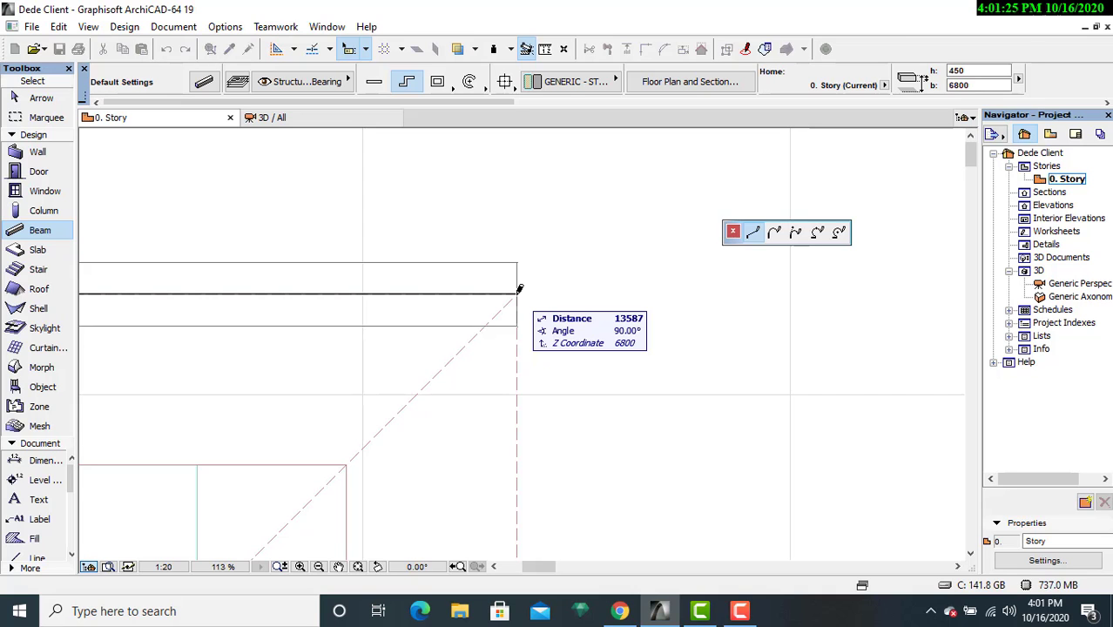
click(519, 289)
- Run the beam down the full right-hand eave of the main roof to its lower-right corner
middle_drag(526, 373, 616, 126)
scroll(602, 323, down, 5)
middle_drag(614, 350, 606, 150)
middle_drag(614, 410, 611, 250)
middle_drag(600, 415, 597, 311)
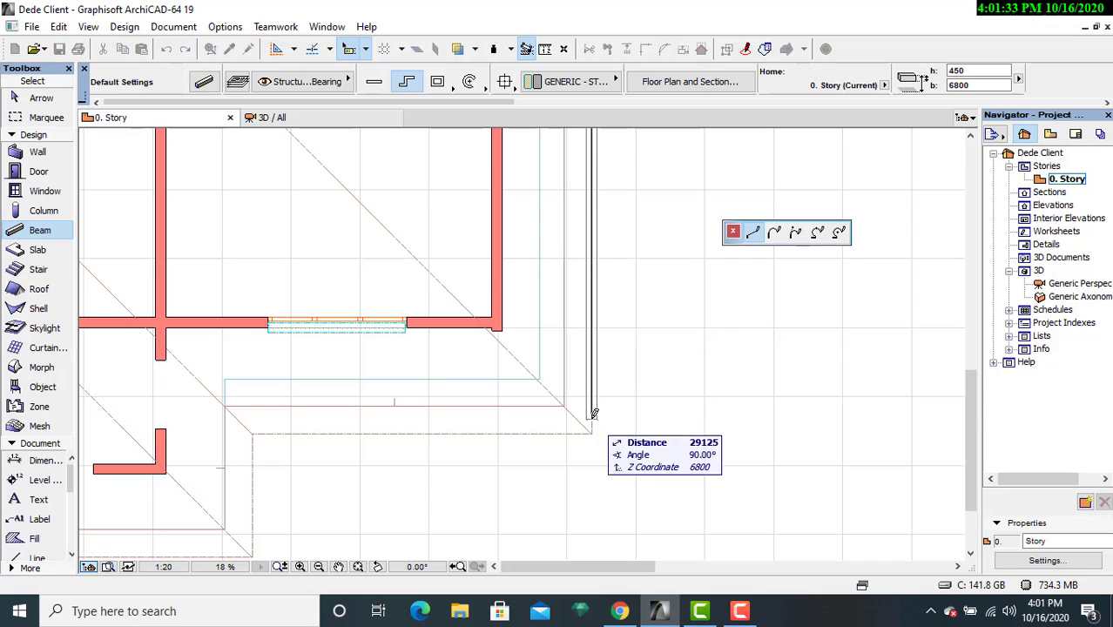
scroll(597, 415, up, 3)
middle_drag(592, 434, 597, 316)
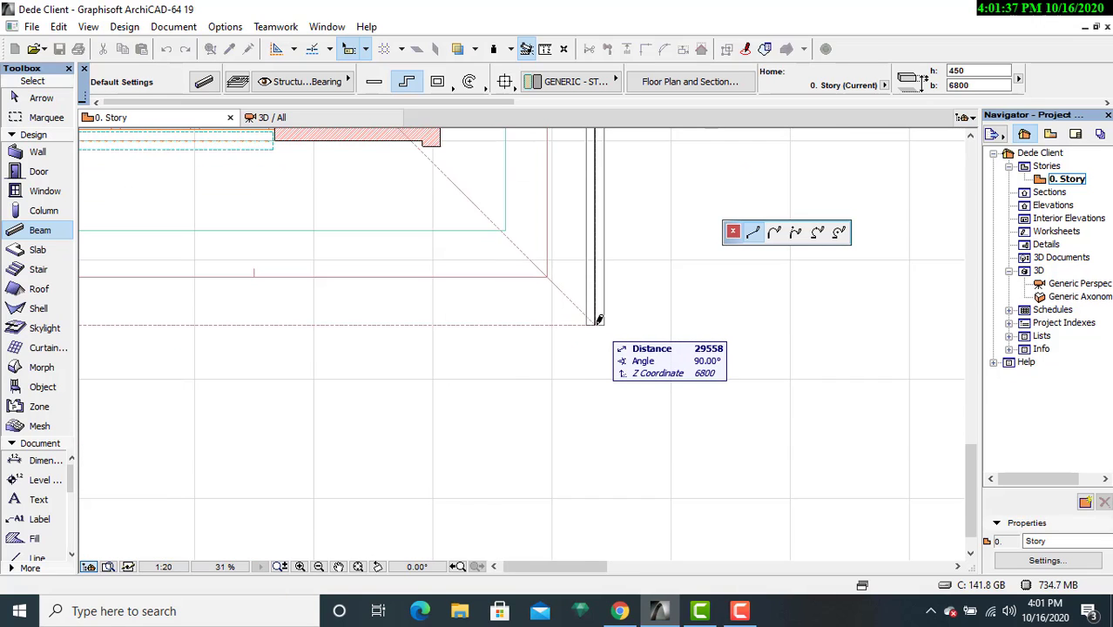
scroll(598, 320, up, 2)
click(595, 321)
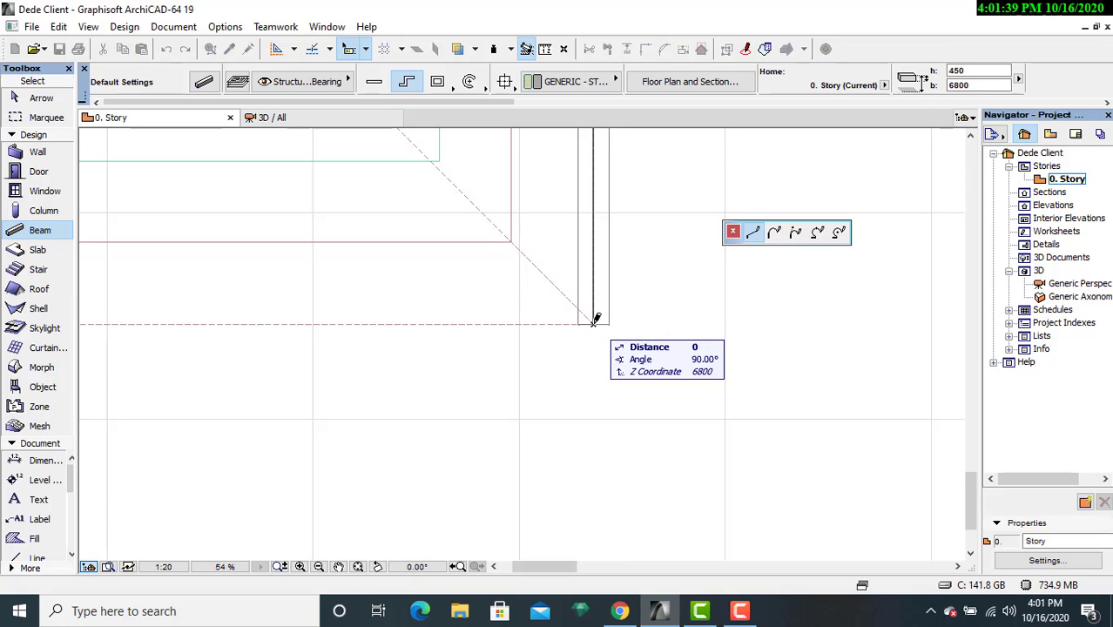
- Extend the beam along the main roof's lower eave to the inner corner where the entrance porch roof projects
middle_drag(367, 315, 783, 315)
middle_drag(345, 308, 872, 315)
scroll(454, 308, up, 2)
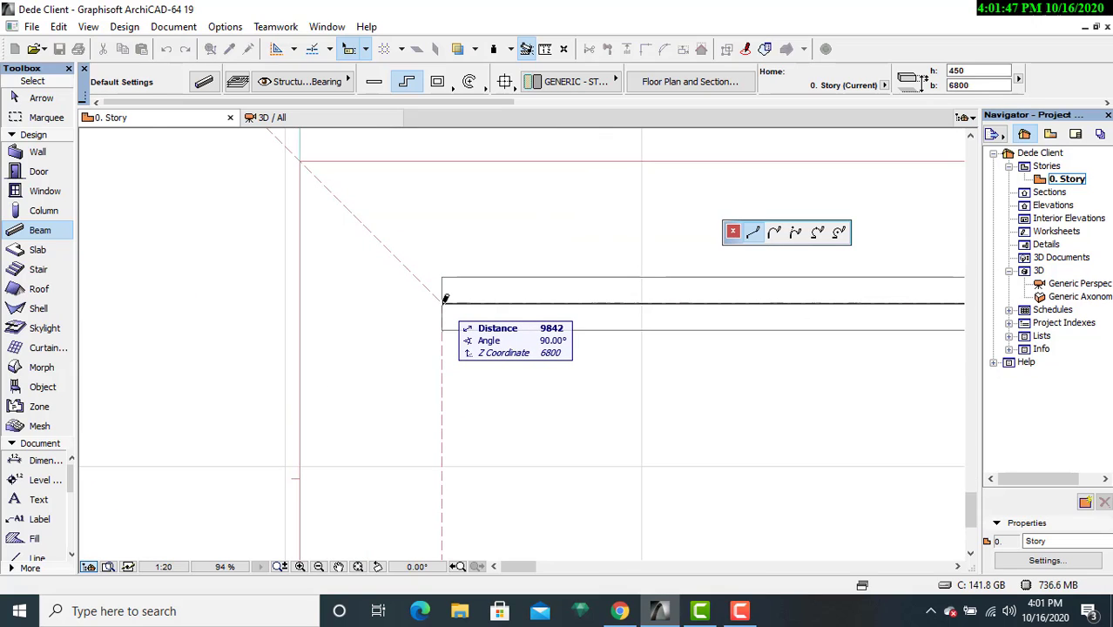
click(443, 303)
- Continue the beam down the right edge of the entrance porch roof to its outer lower corner
middle_drag(441, 359, 469, 209)
middle_drag(481, 461, 493, 406)
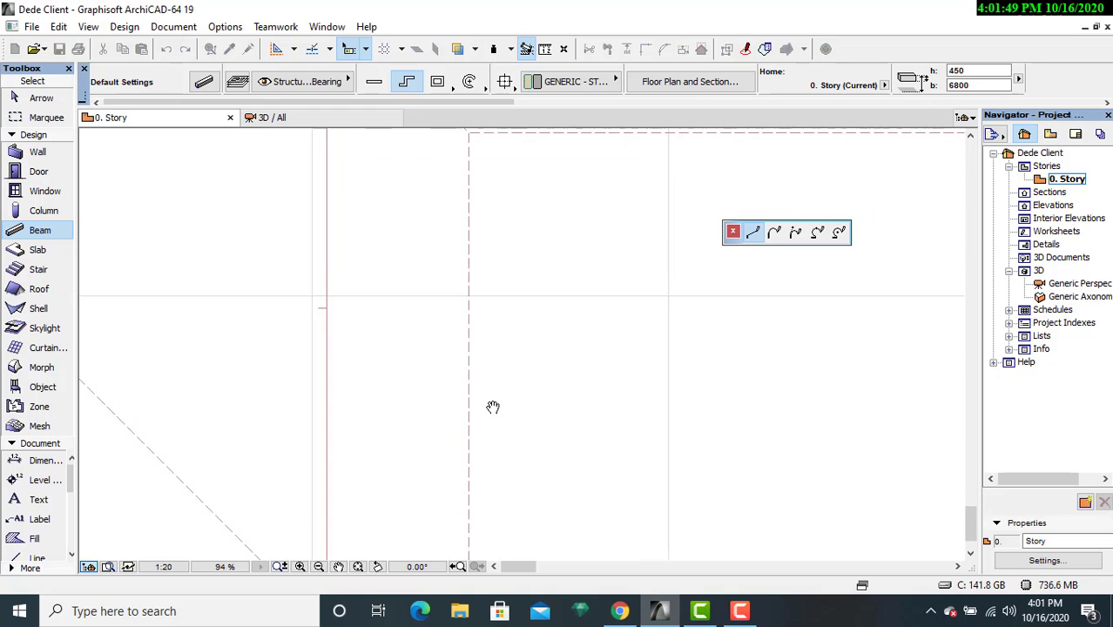
scroll(487, 308, down, 6)
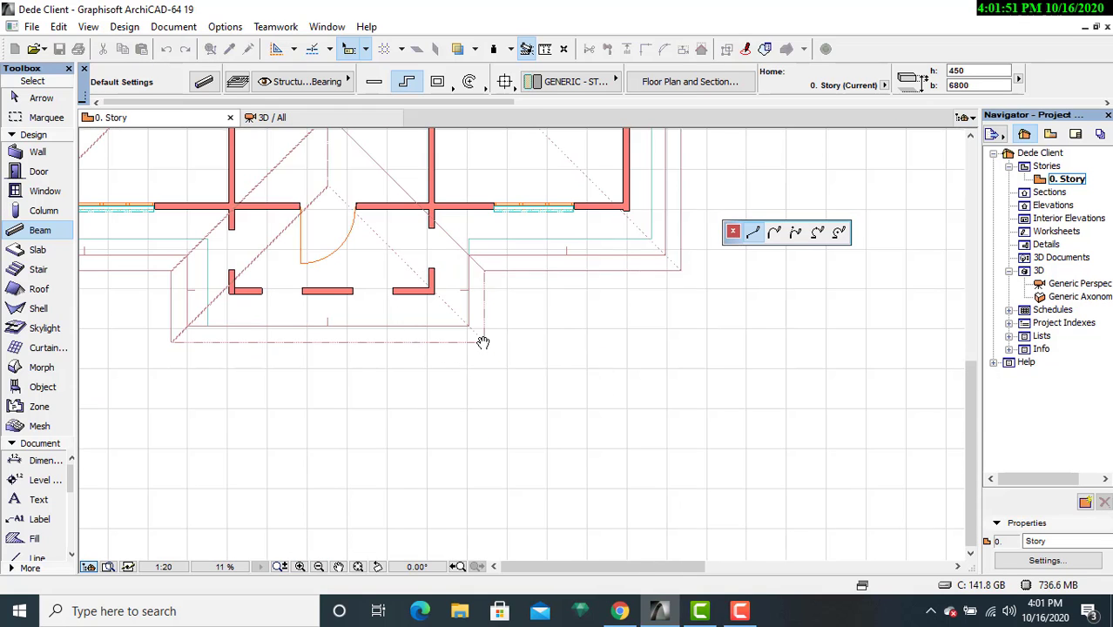
scroll(484, 342, up, 8)
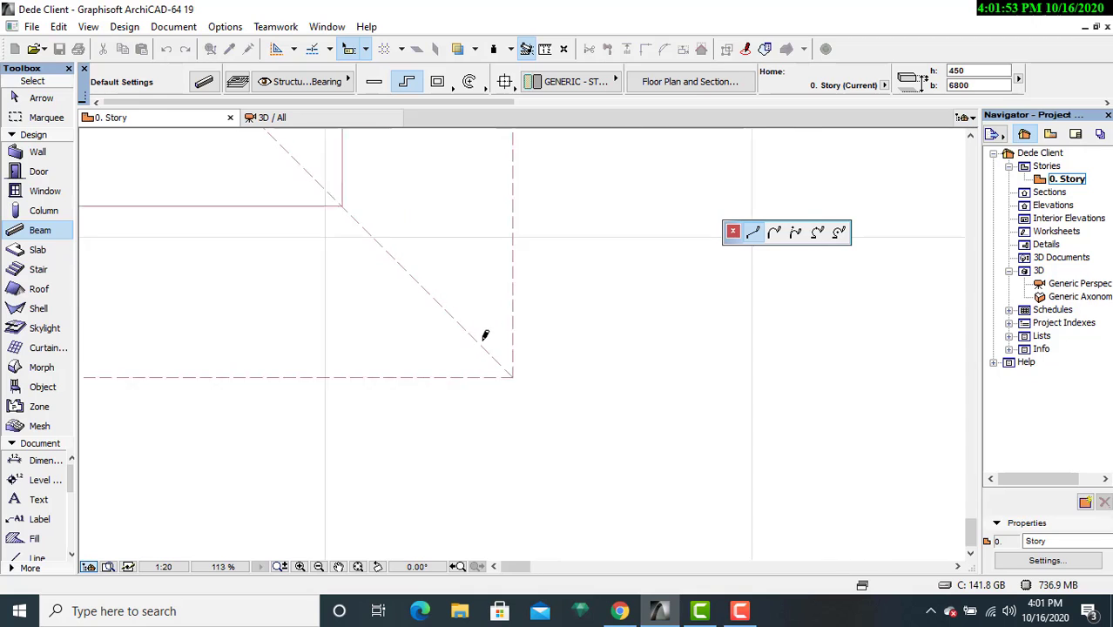
scroll(485, 335, up, 1)
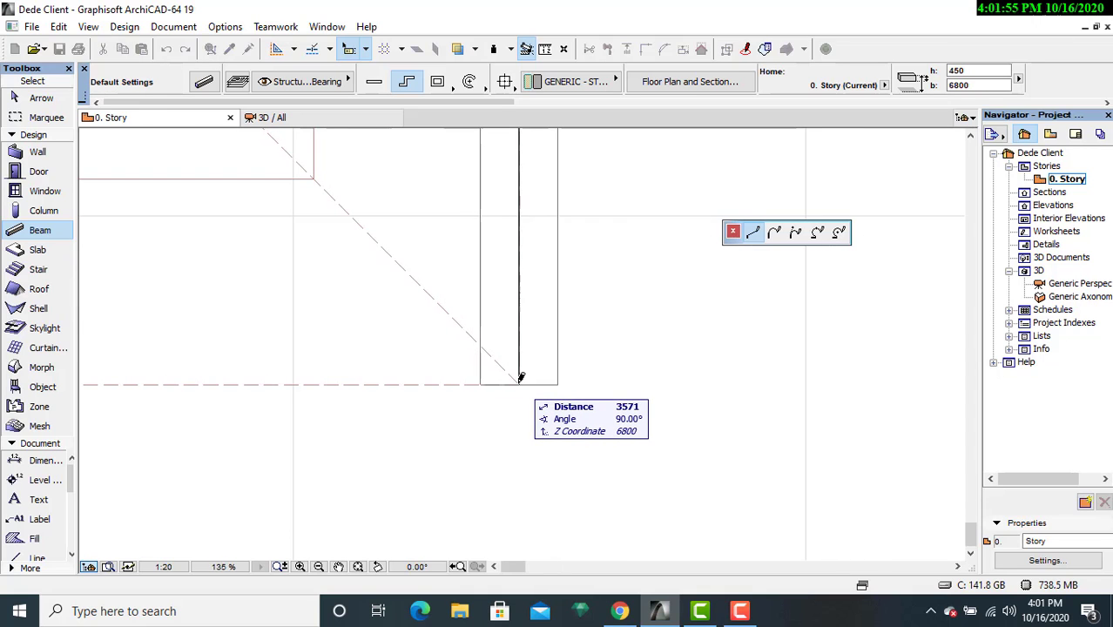
- Extend the beam along the entrance porch roof's lower edge to its outer lower-left corner
middle_drag(427, 373, 1017, 370)
scroll(640, 367, up, 1)
middle_drag(518, 371, 924, 366)
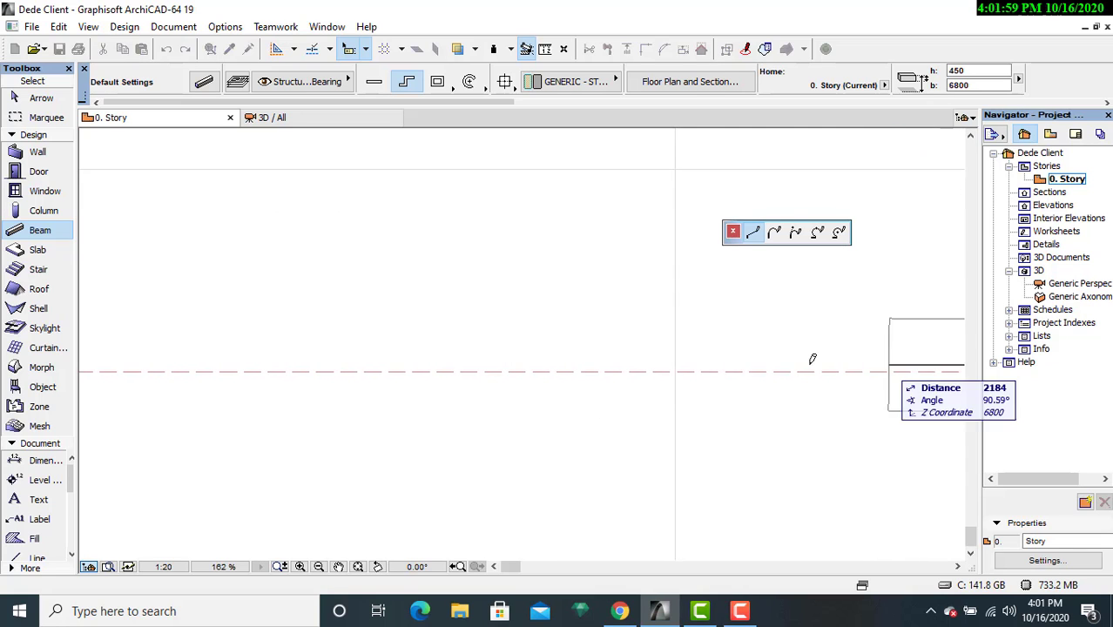
scroll(609, 375, down, 12)
middle_drag(466, 382, 862, 387)
scroll(697, 386, down, 1)
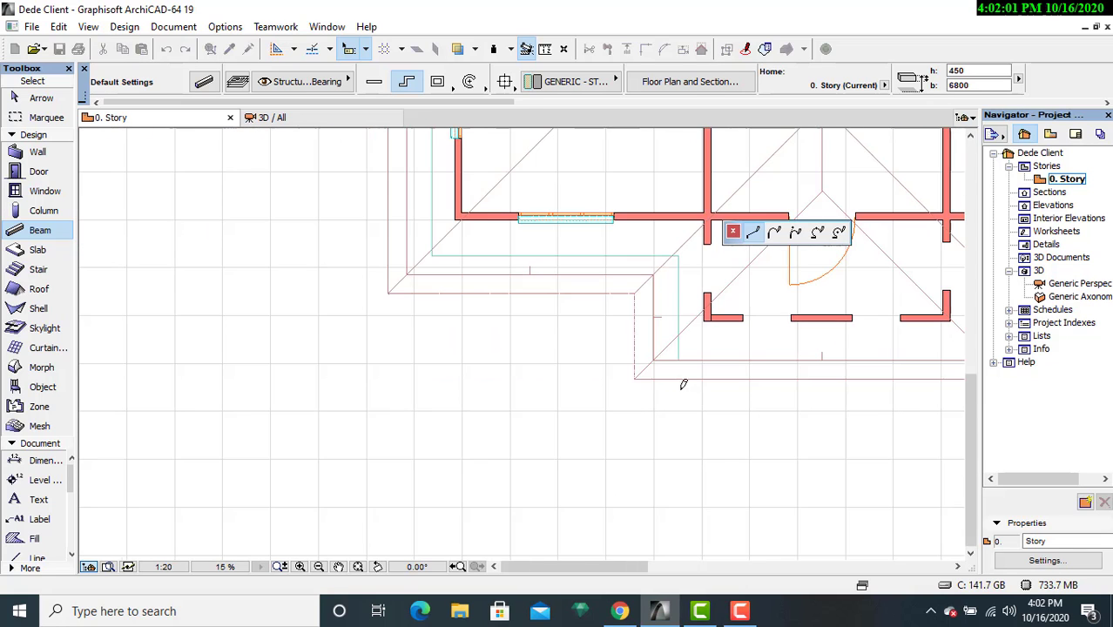
scroll(626, 380, up, 7)
middle_drag(608, 388, 296, 386)
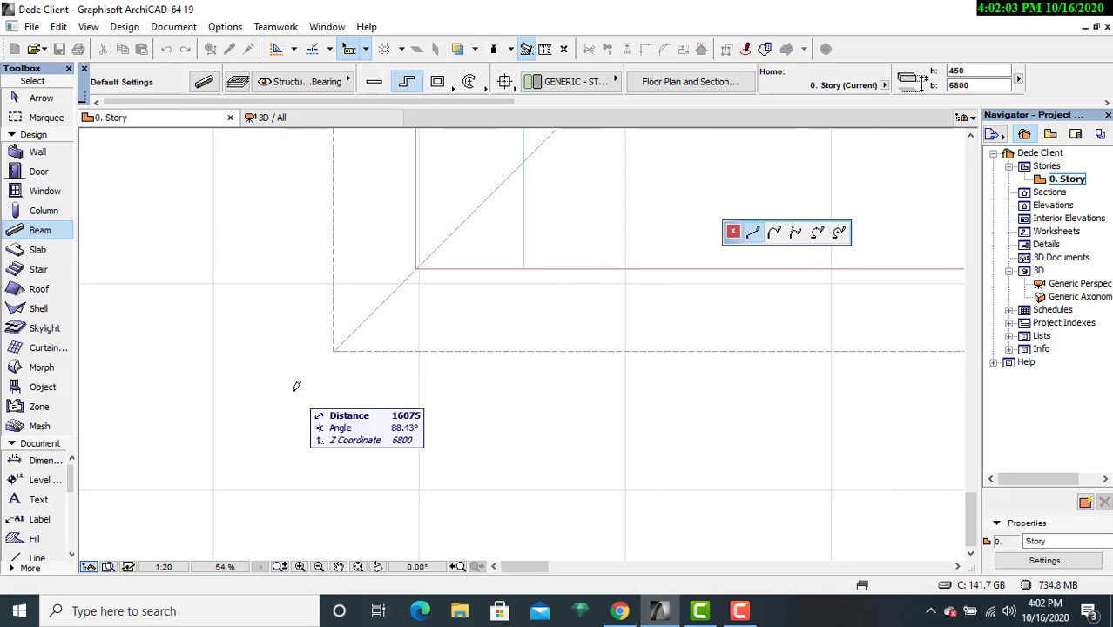
scroll(330, 347, up, 4)
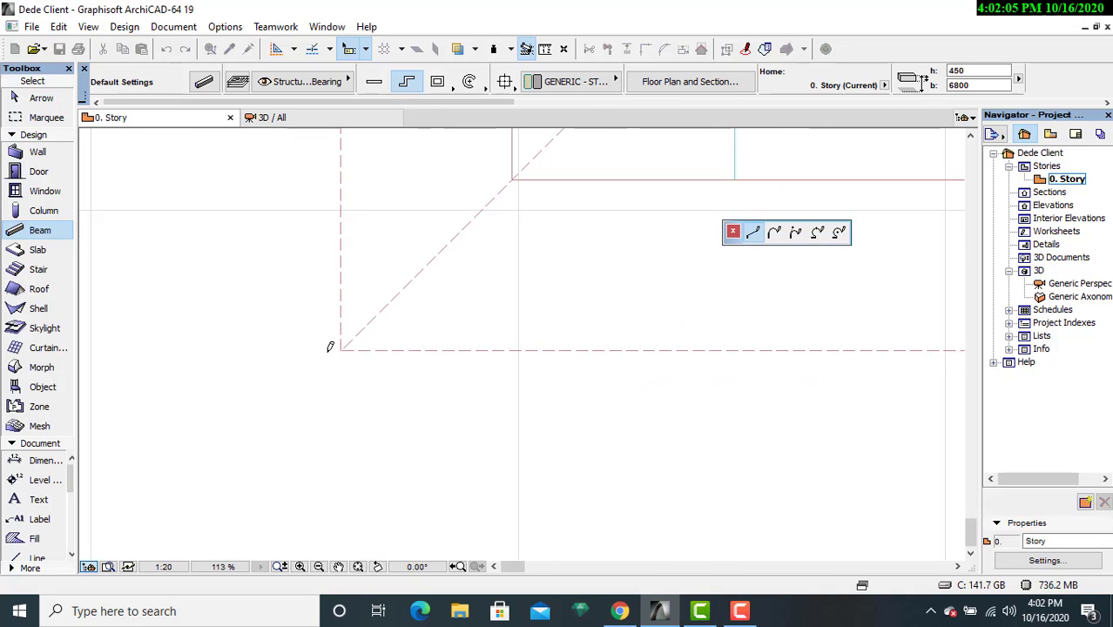
scroll(330, 348, up, 4)
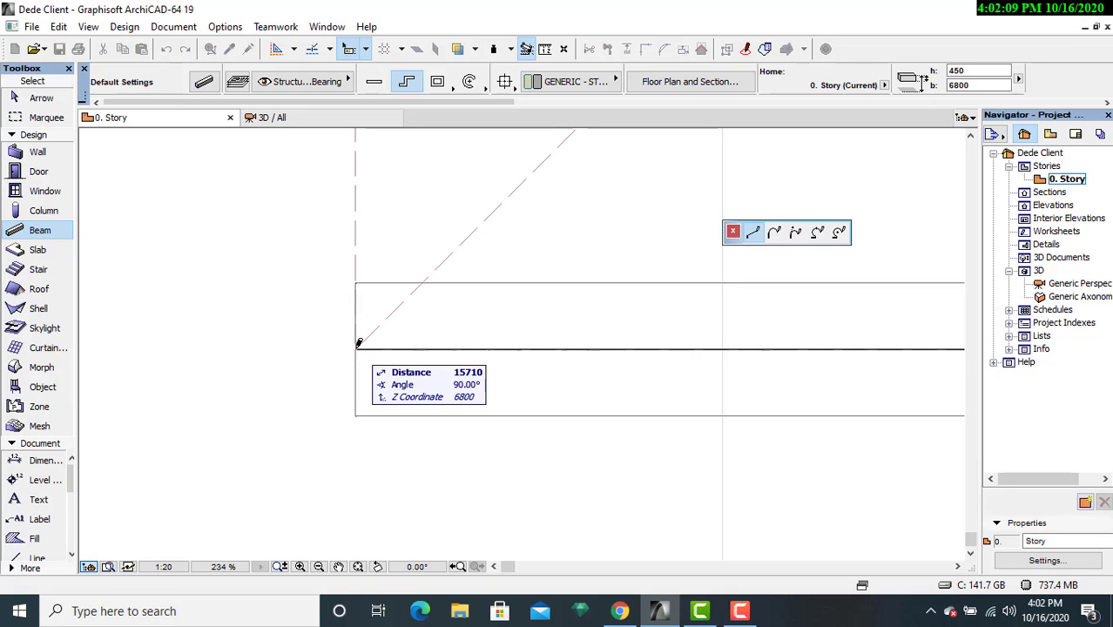
click(356, 348)
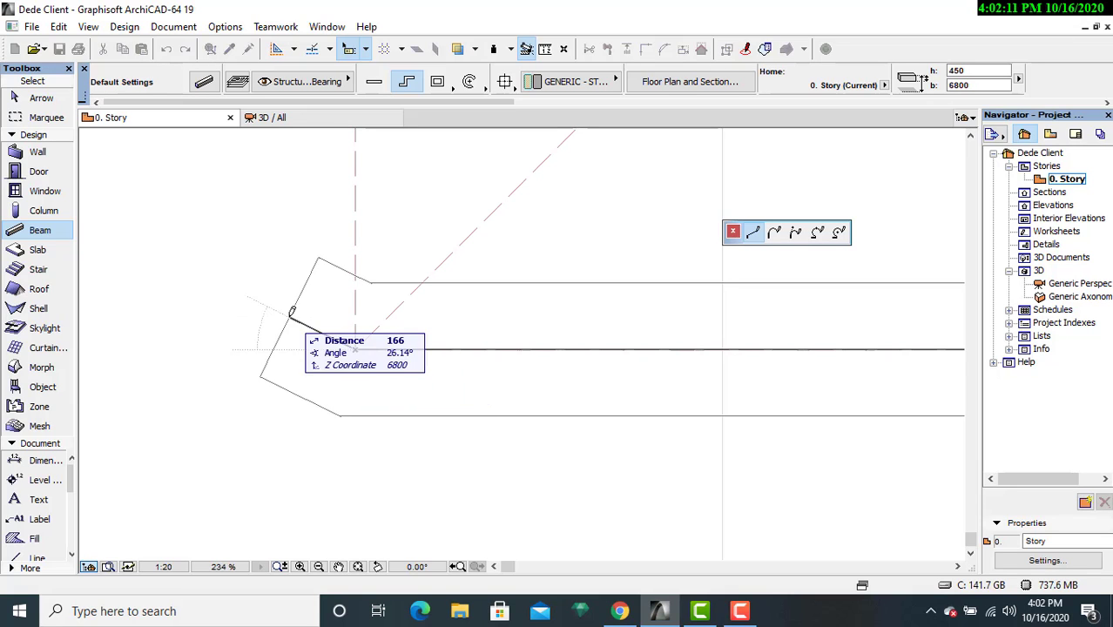
- Run the beam up the left edge of the entrance porch roof to the inner corner at the main roof's lower eave
middle_drag(294, 344, 302, 536)
middle_drag(323, 284, 323, 467)
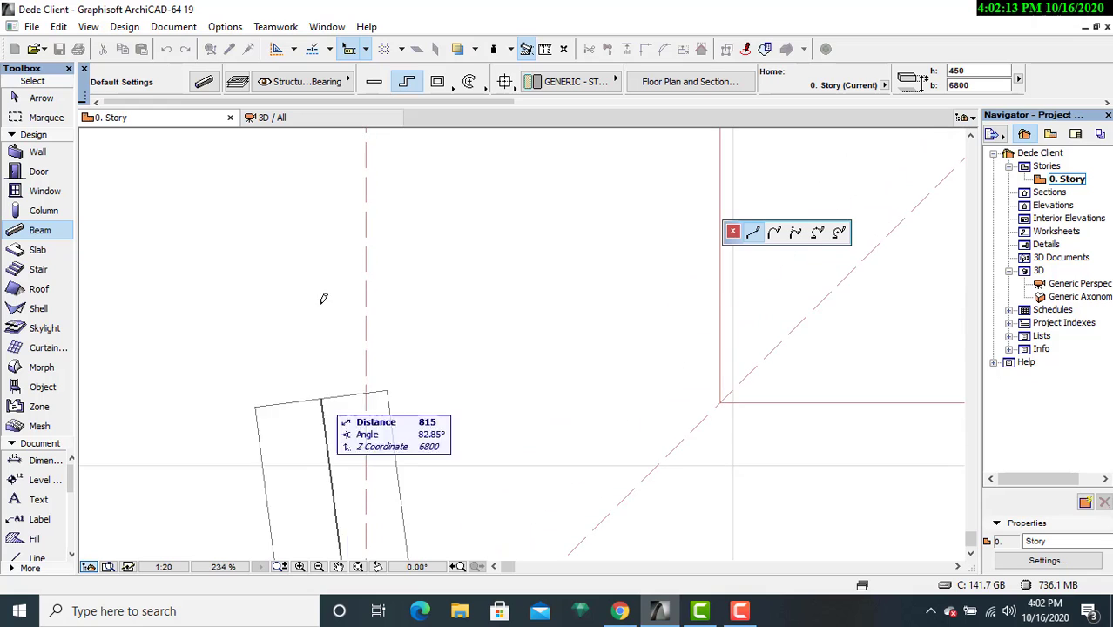
middle_drag(323, 296, 315, 430)
scroll(303, 383, down, 5)
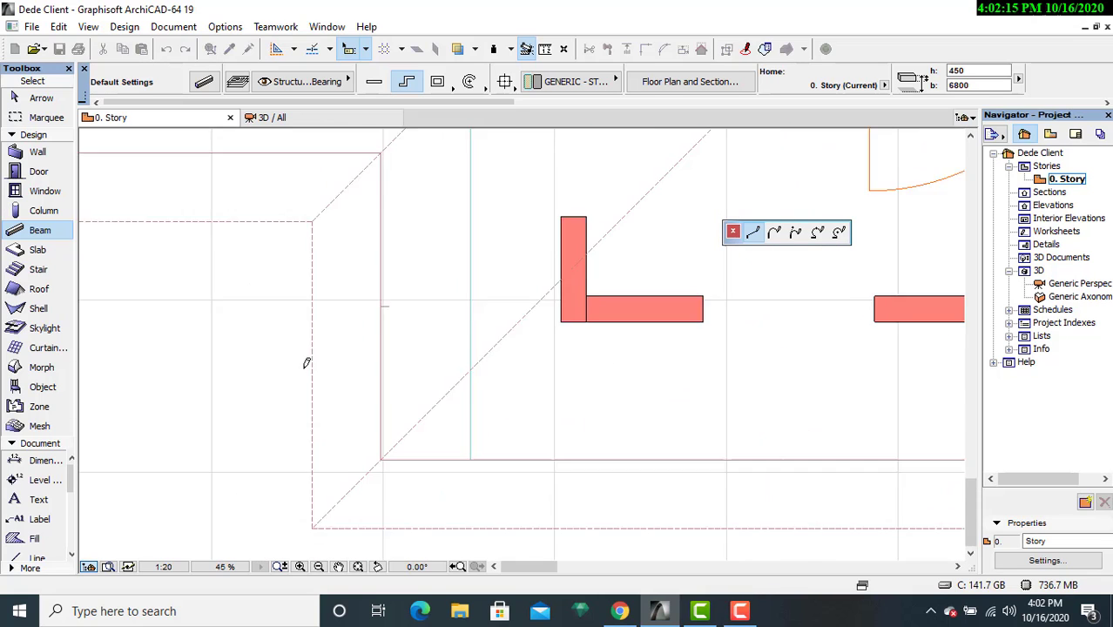
scroll(290, 262, up, 2)
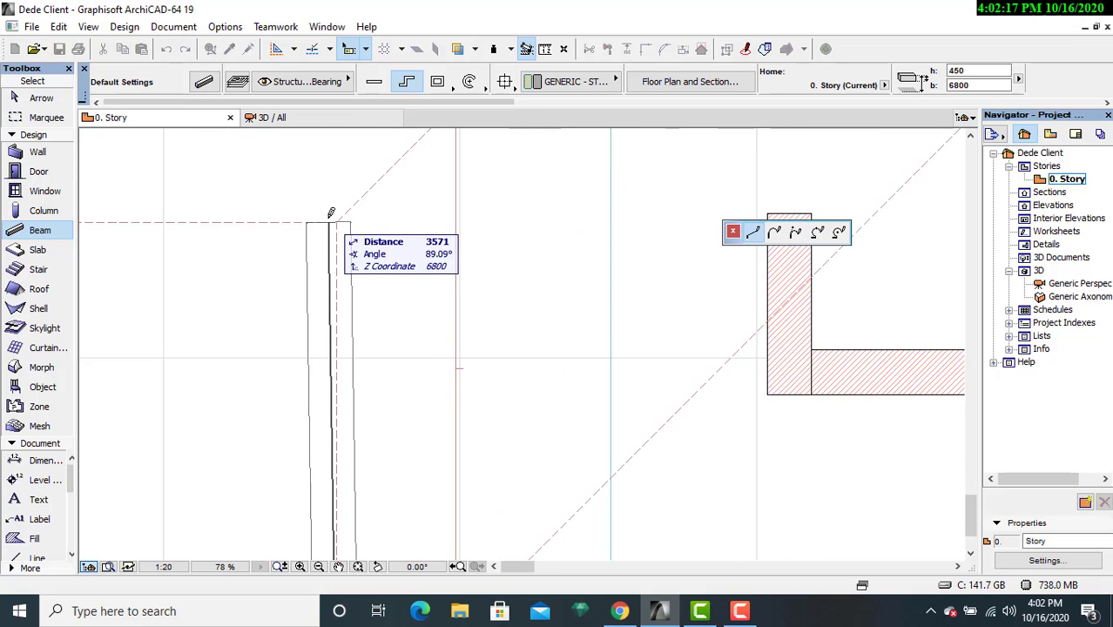
scroll(328, 214, up, 5)
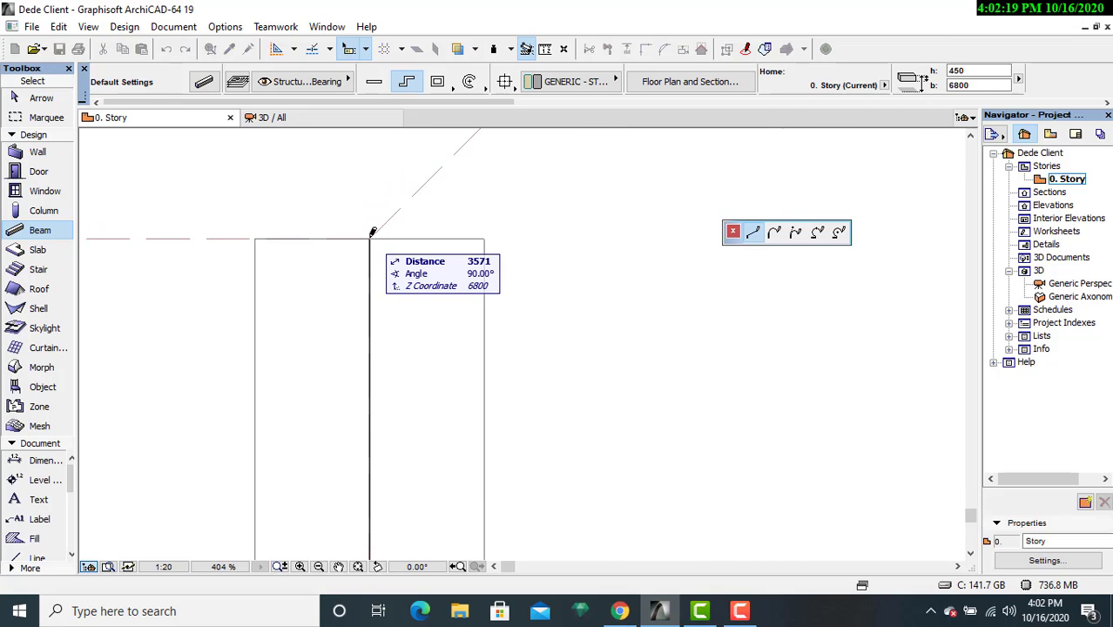
- Continue the beam along the main roof's lower eave to the plan's lower-left roof corner
middle_drag(373, 233, 748, 266)
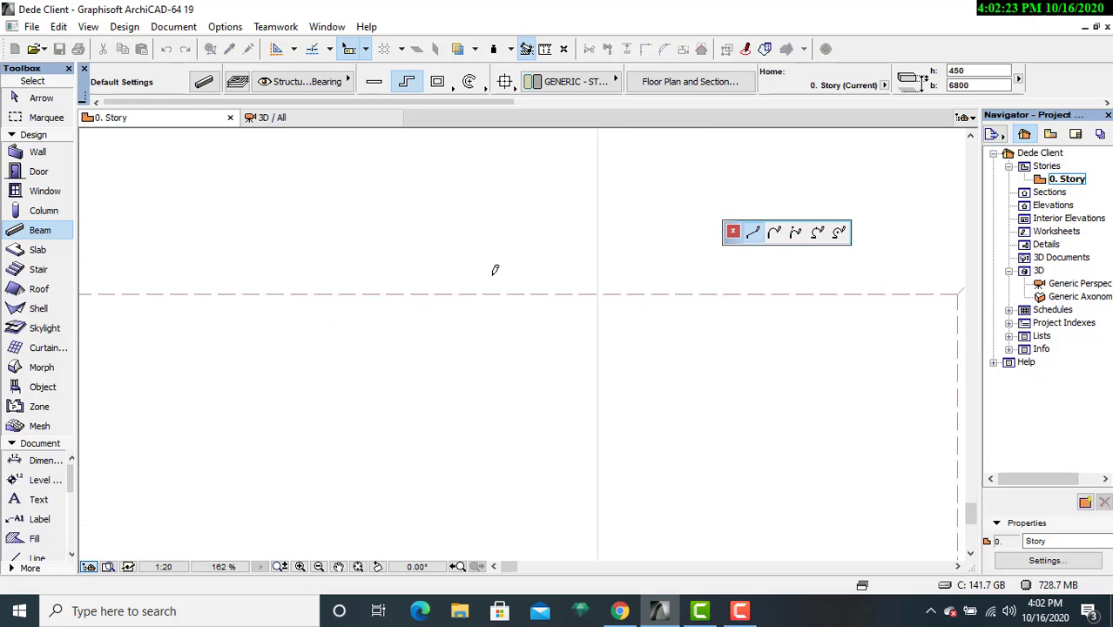
scroll(482, 277, down, 8)
middle_drag(511, 289, 971, 305)
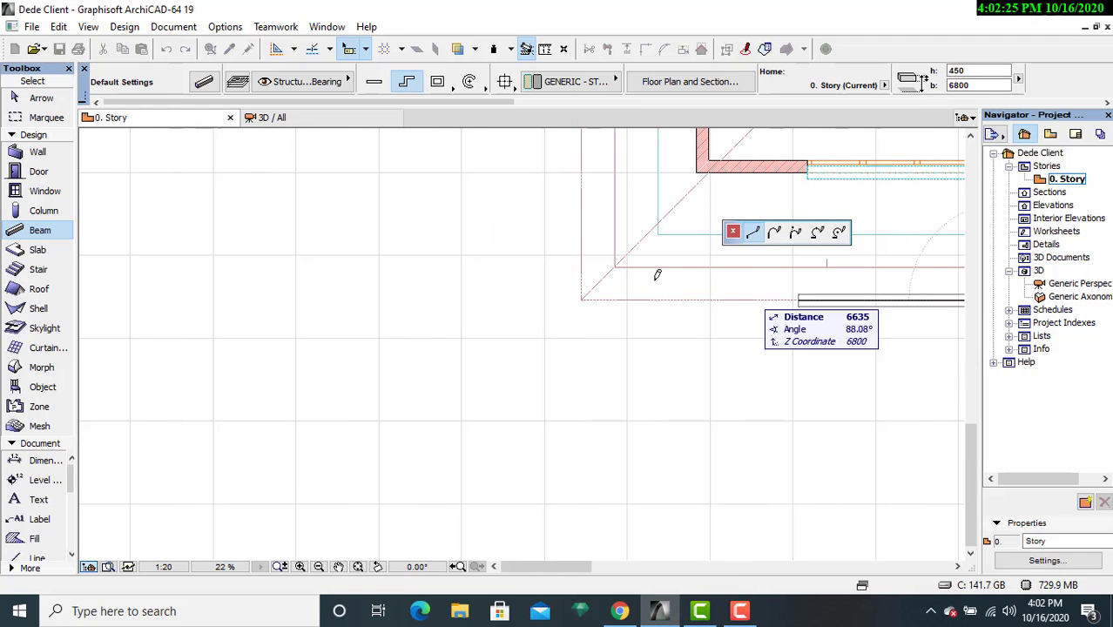
mouse_move(521, 291)
middle_down()
mouse_move(479, 320)
mouse_move(402, 343)
mouse_move(393, 360)
middle_up()
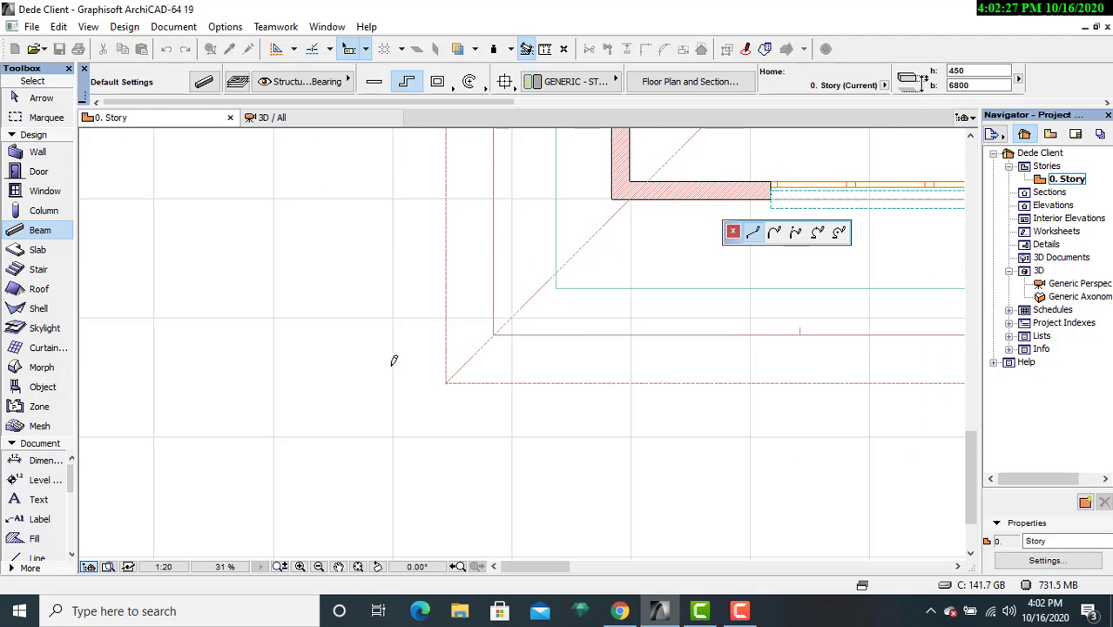
scroll(400, 374, up, 3)
scroll(520, 391, up, 5)
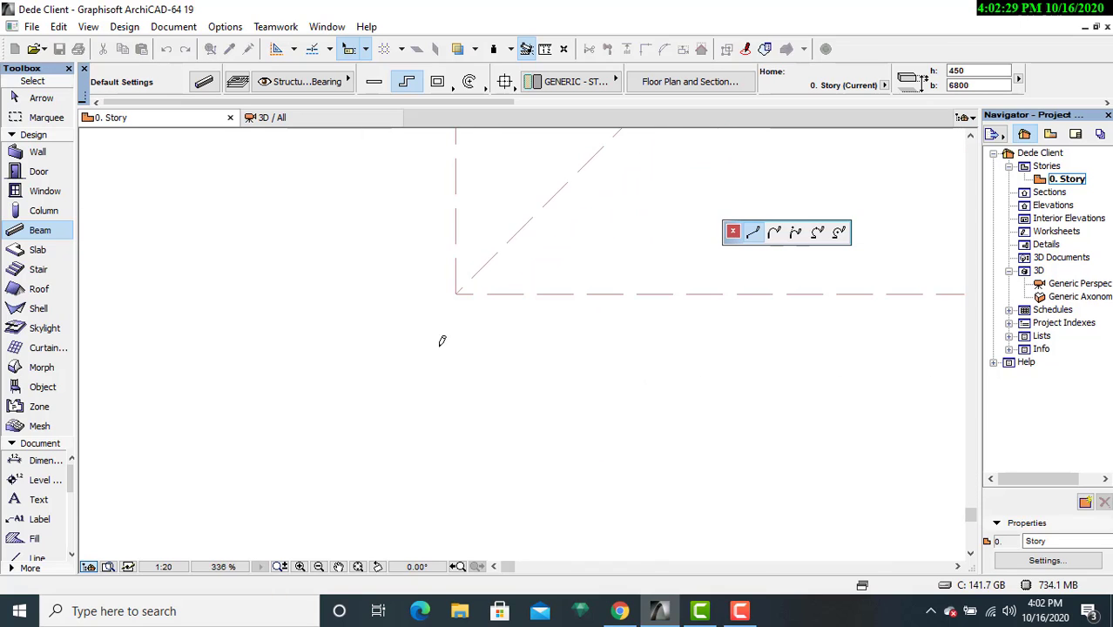
click(455, 292)
- Run the beam up the left eave of the lower-left wing to that wing's upper-left roof corner
middle_drag(455, 275, 393, 507)
scroll(406, 223, down, 3)
middle_drag(400, 244, 350, 550)
scroll(399, 254, down, 2)
mouse_move(357, 242)
middle_down()
mouse_move(327, 565)
mouse_move(335, 532)
middle_up()
middle_drag(334, 258, 341, 448)
scroll(346, 317, down, 4)
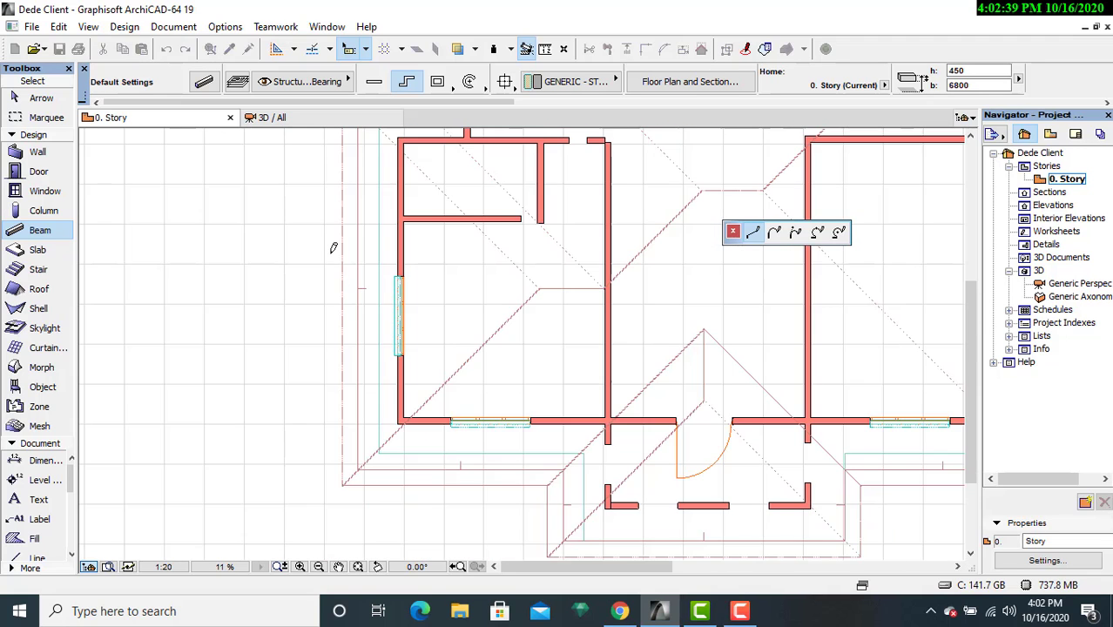
middle_drag(333, 258, 330, 545)
scroll(330, 374, up, 7)
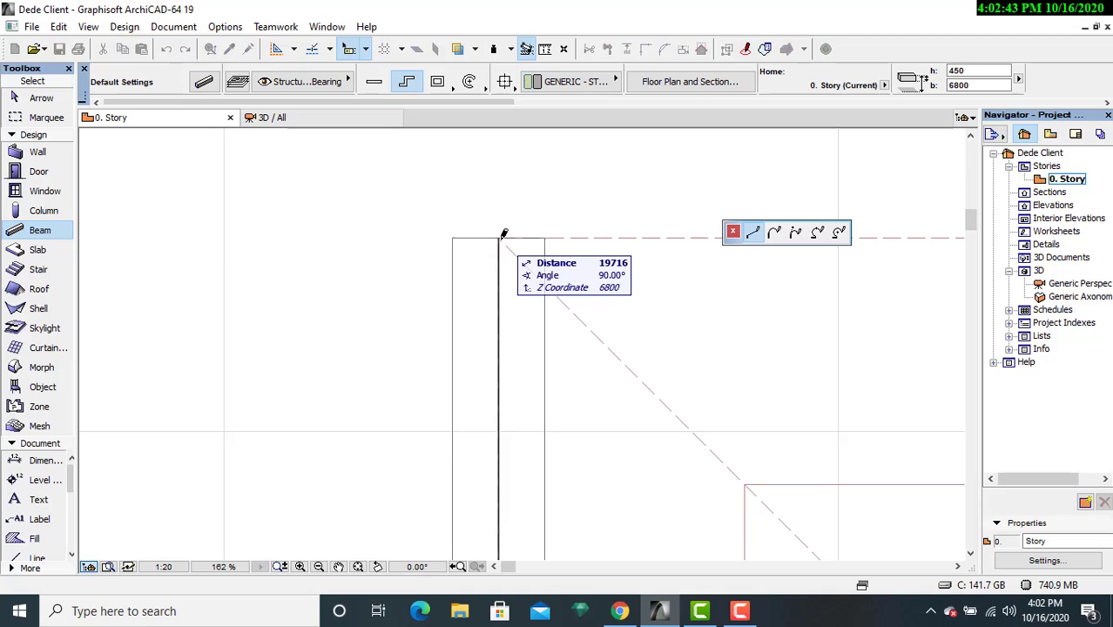
click(502, 234)
- Extend the beam along the lower-left wing's short upper eave to the inner corner at the set-back left eave
middle_drag(502, 234, 213, 317)
middle_drag(748, 309, 248, 312)
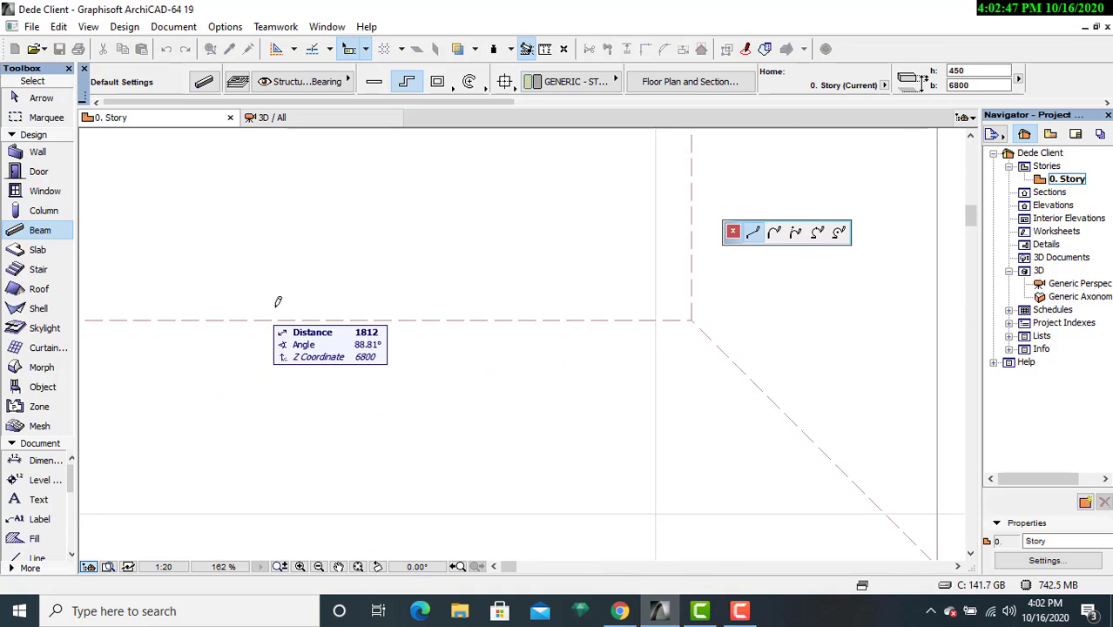
scroll(274, 309, down, 2)
scroll(464, 311, up, 1)
scroll(467, 307, up, 4)
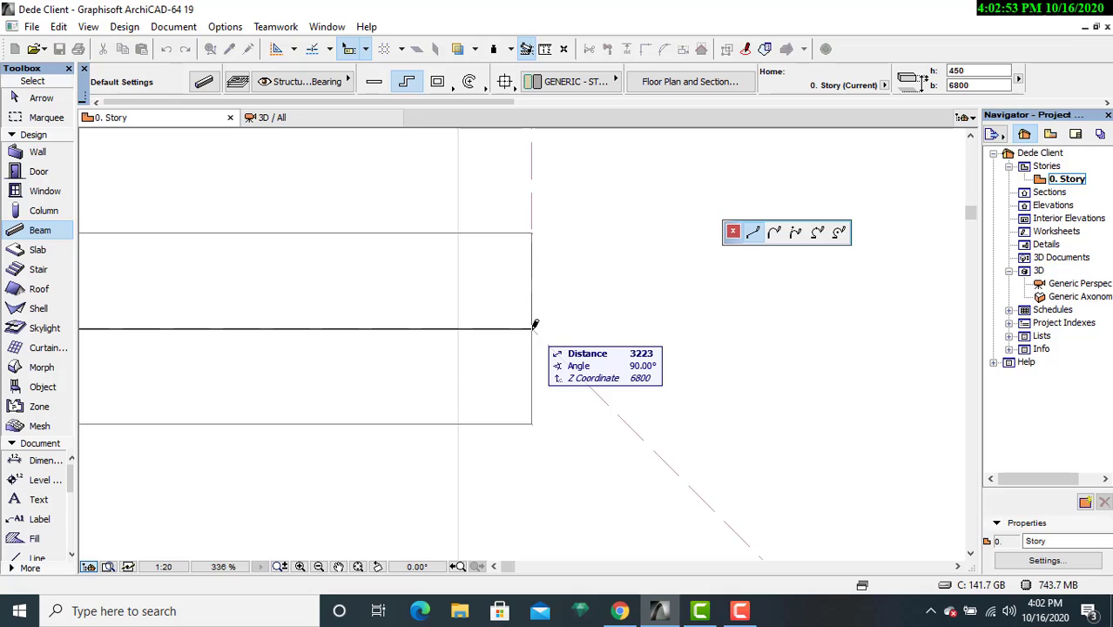
- Continue the beam up the set-back left eave to the main roof's upper-left corner
middle_drag(534, 324, 545, 461)
middle_drag(520, 233, 528, 504)
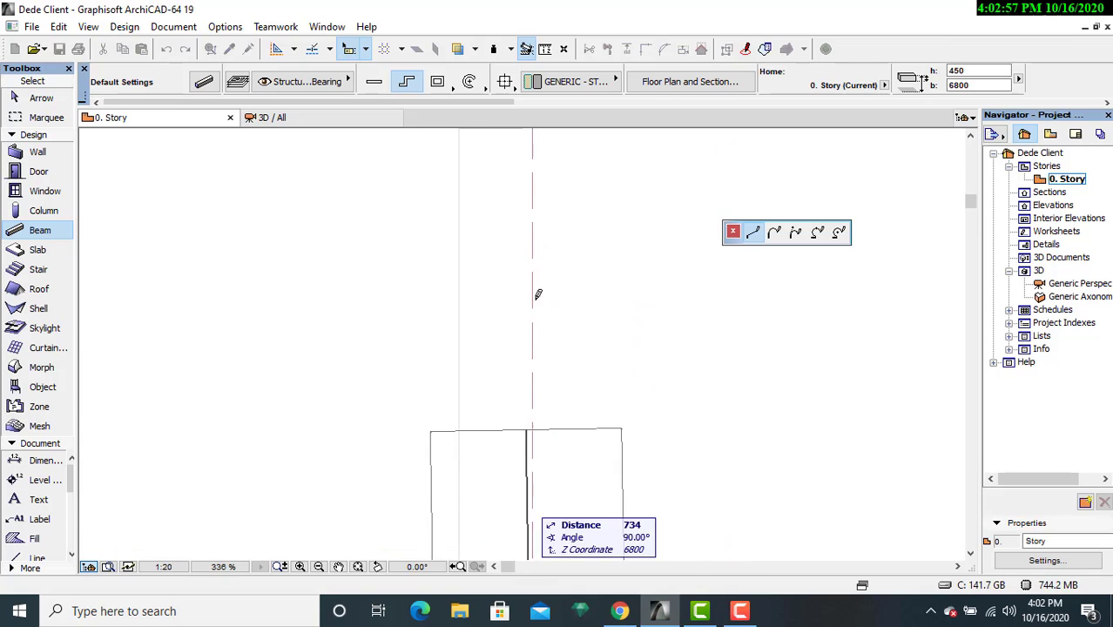
middle_drag(537, 294, 529, 442)
middle_drag(519, 273, 509, 492)
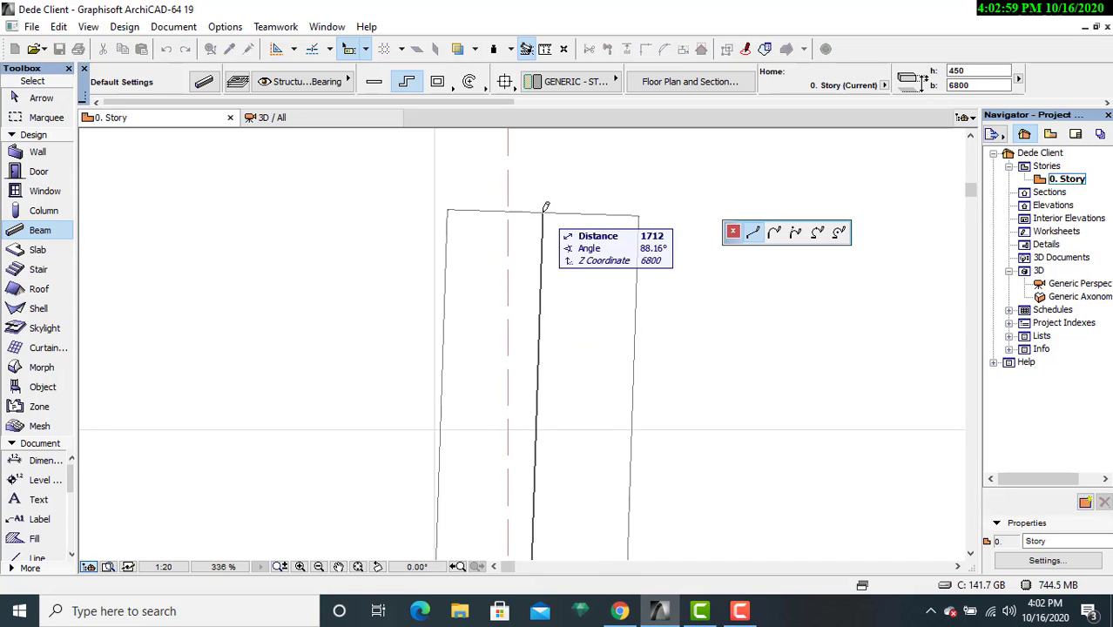
scroll(539, 218, down, 10)
middle_drag(534, 252, 503, 498)
middle_drag(499, 242, 462, 389)
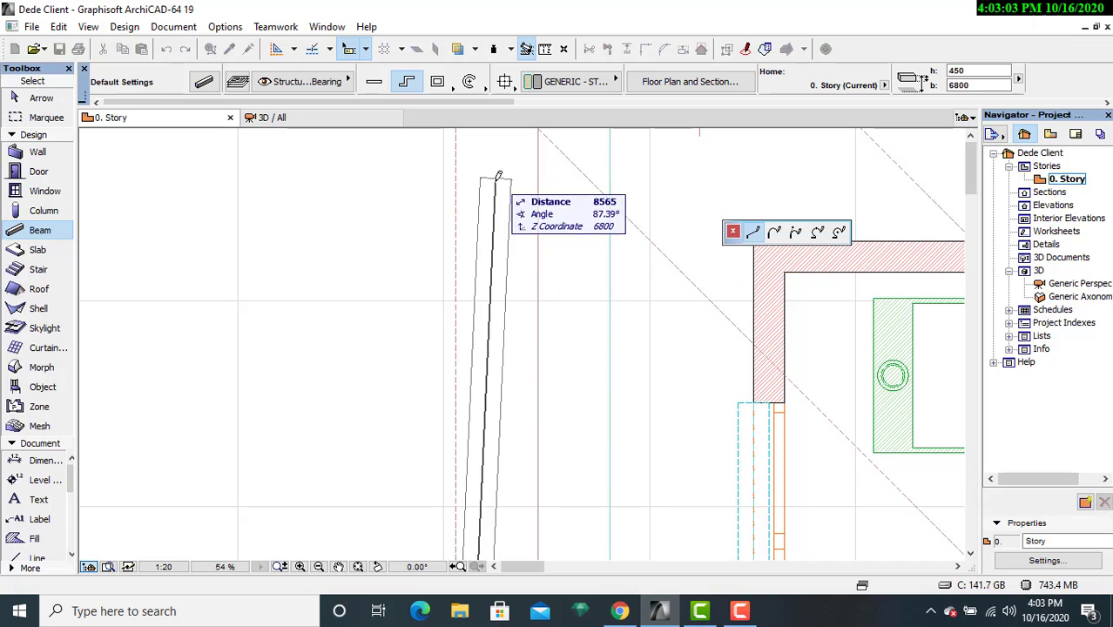
middle_drag(492, 199, 462, 457)
scroll(423, 308, up, 4)
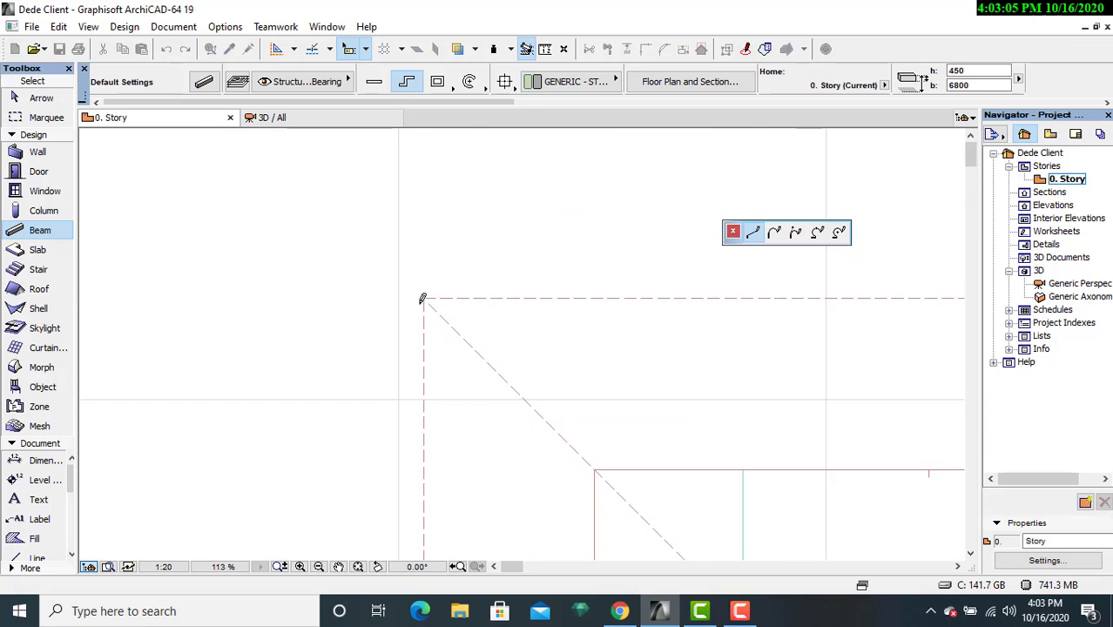
scroll(422, 299, up, 9)
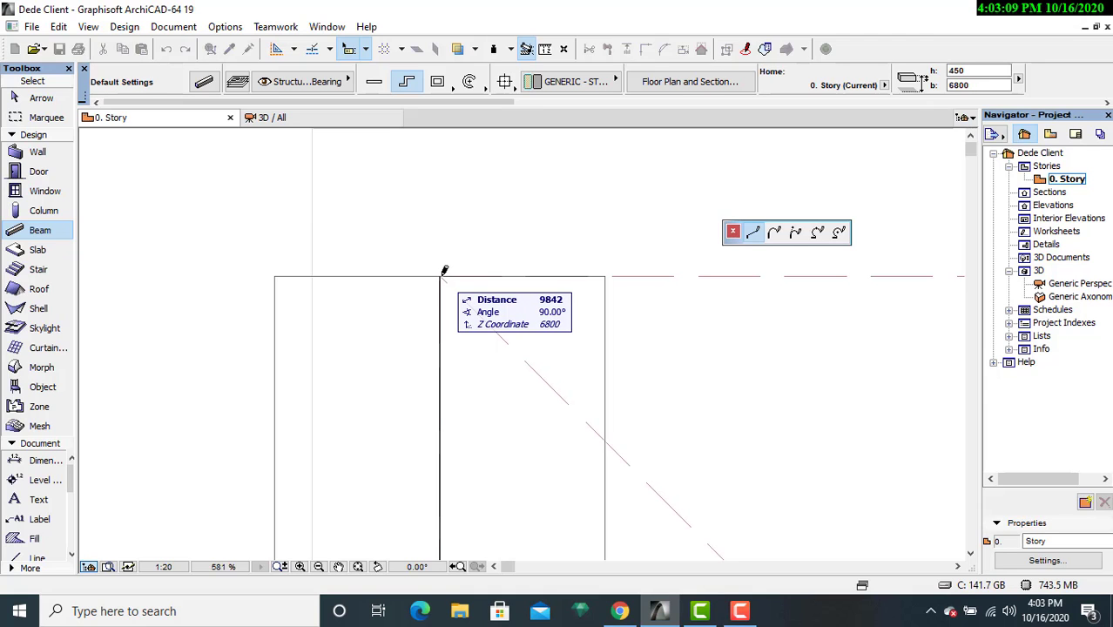
click(441, 273)
- Extend the beam along the main roof's upper-left eave to the inner corner where the upper roof projection begins
middle_drag(575, 254, 262, 330)
middle_drag(703, 286, 136, 297)
scroll(413, 300, down, 10)
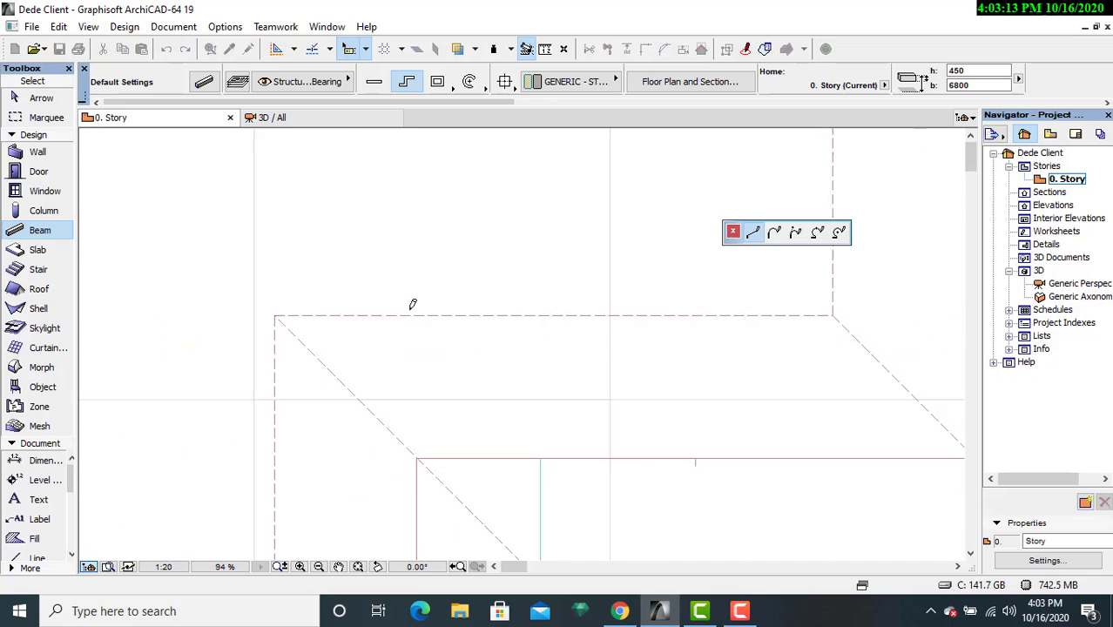
scroll(559, 298, up, 3)
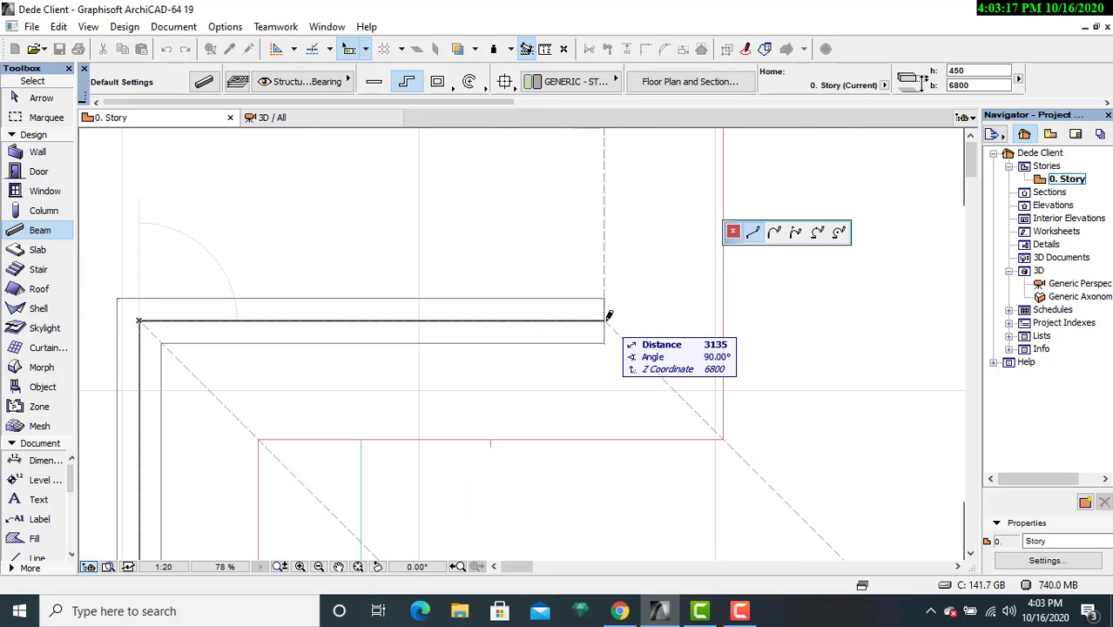
click(606, 313)
- Run the beam up the left edge of the upper roof projection and close the chain at its starting corner
middle_drag(608, 208, 596, 480)
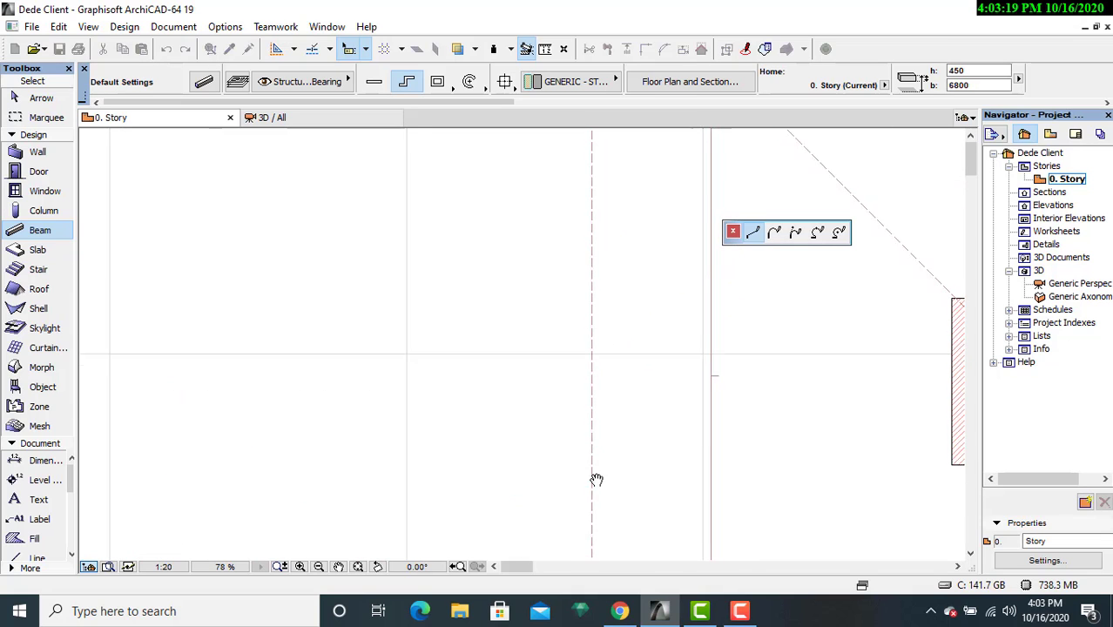
middle_drag(566, 188, 560, 479)
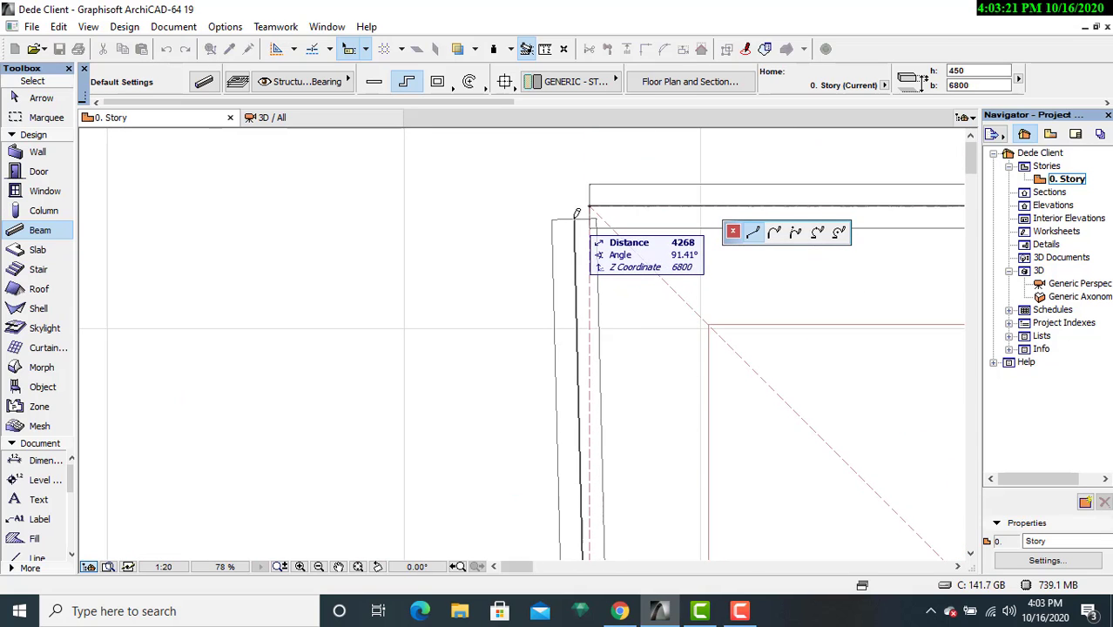
scroll(577, 212, up, 5)
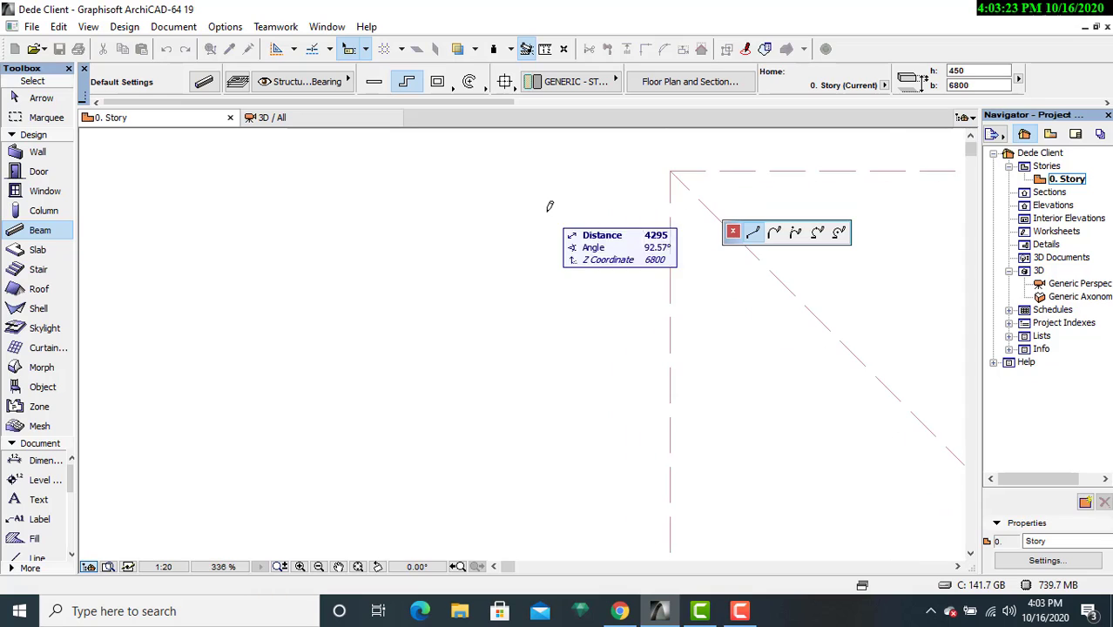
middle_drag(548, 206, 358, 250)
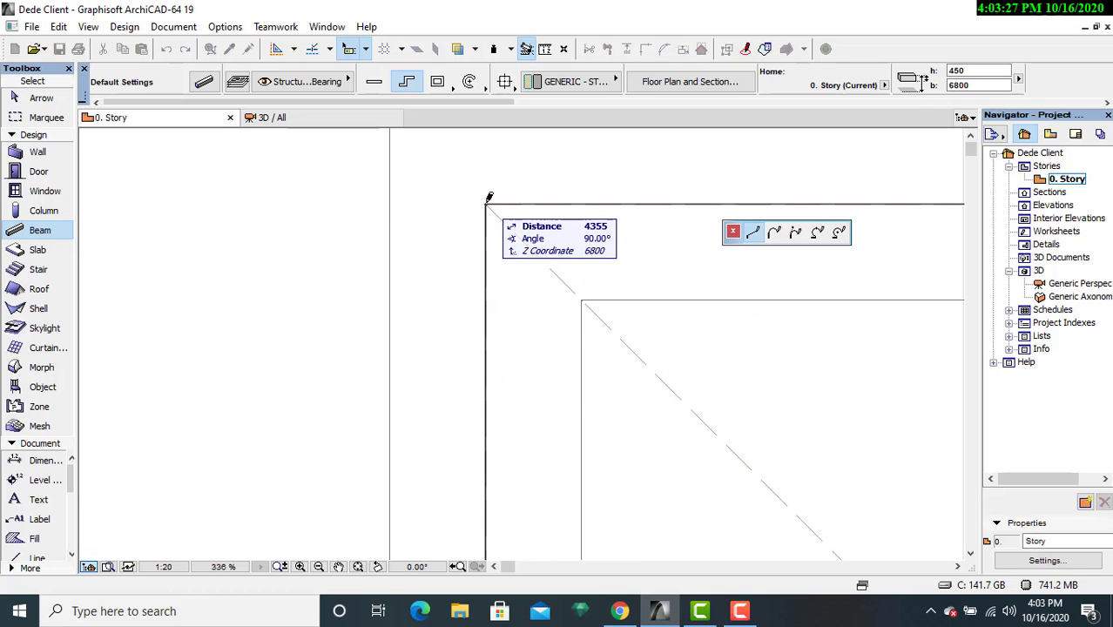
click(487, 202)
- Review the completed fascia beam on the floor plan, and examine it around the roof in the 3D view from several sides
scroll(510, 204, down, 20)
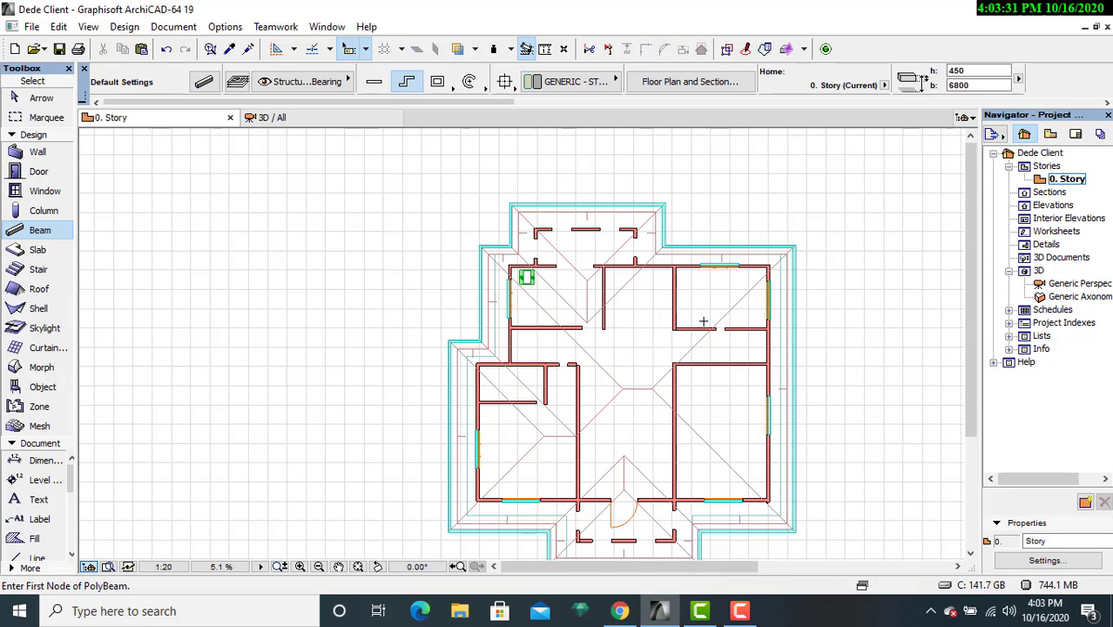
scroll(704, 321, up, 4)
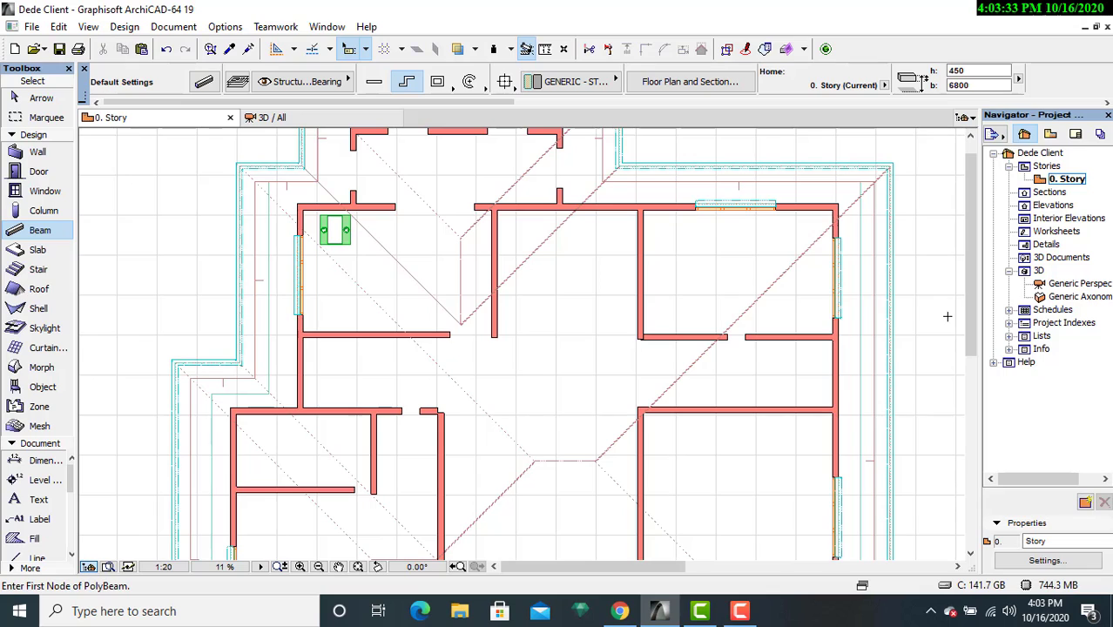
middle_drag(903, 310, 723, 312)
scroll(777, 258, down, 6)
scroll(812, 277, up, 2)
click(303, 122)
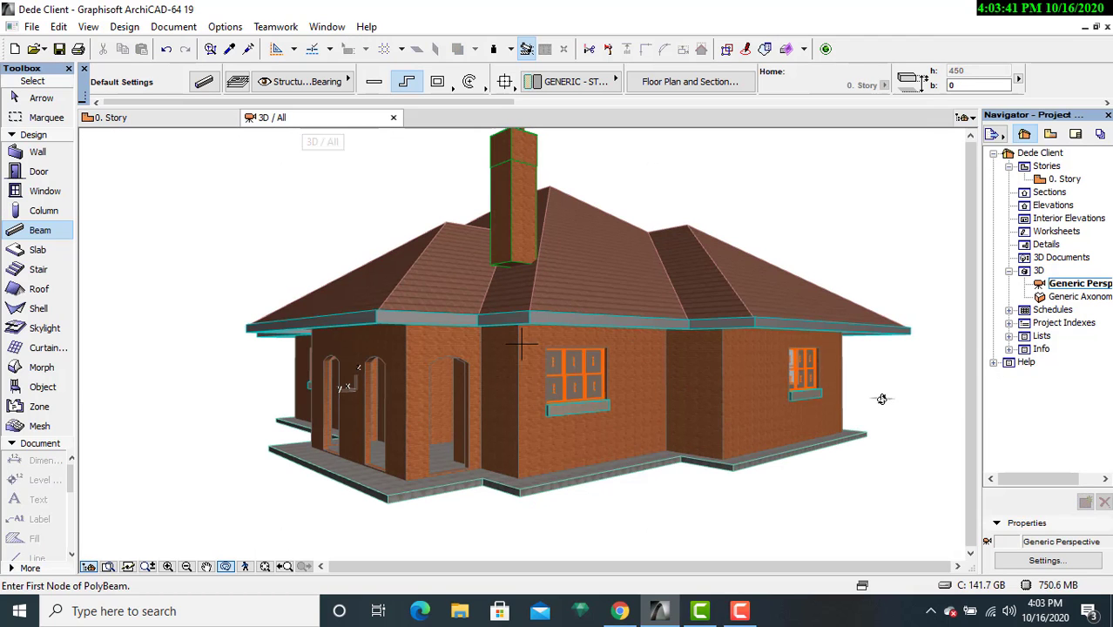
shift+middle_drag(882, 398, 785, 389)
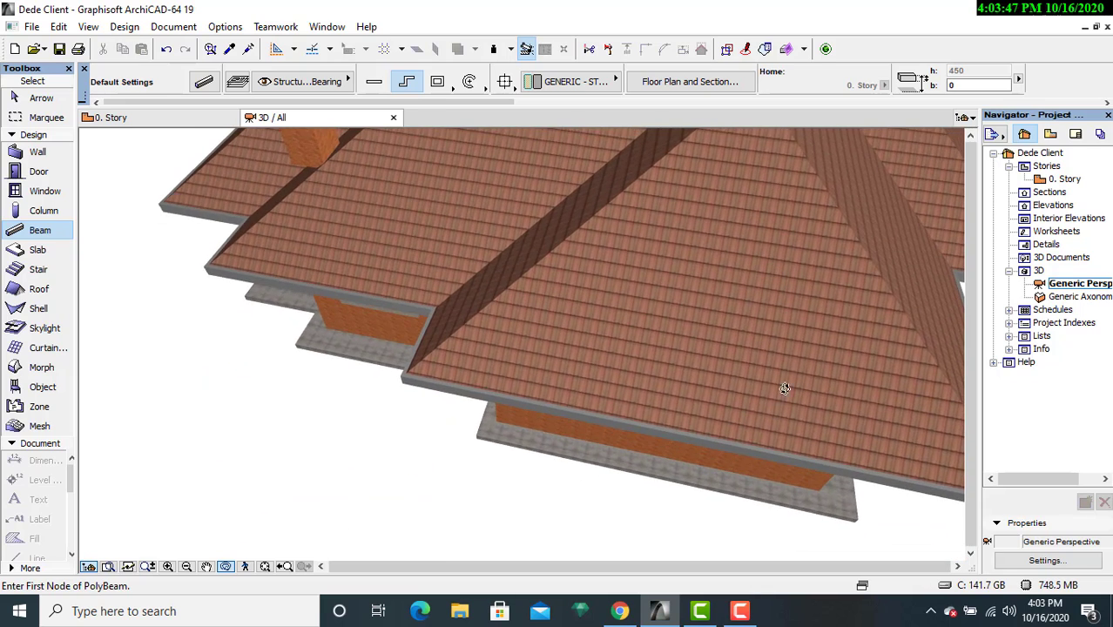
shift+middle_drag(814, 349, 682, 298)
shift+middle_drag(720, 385, 521, 343)
shift+middle_drag(618, 340, 619, 342)
scroll(619, 342, down, 4)
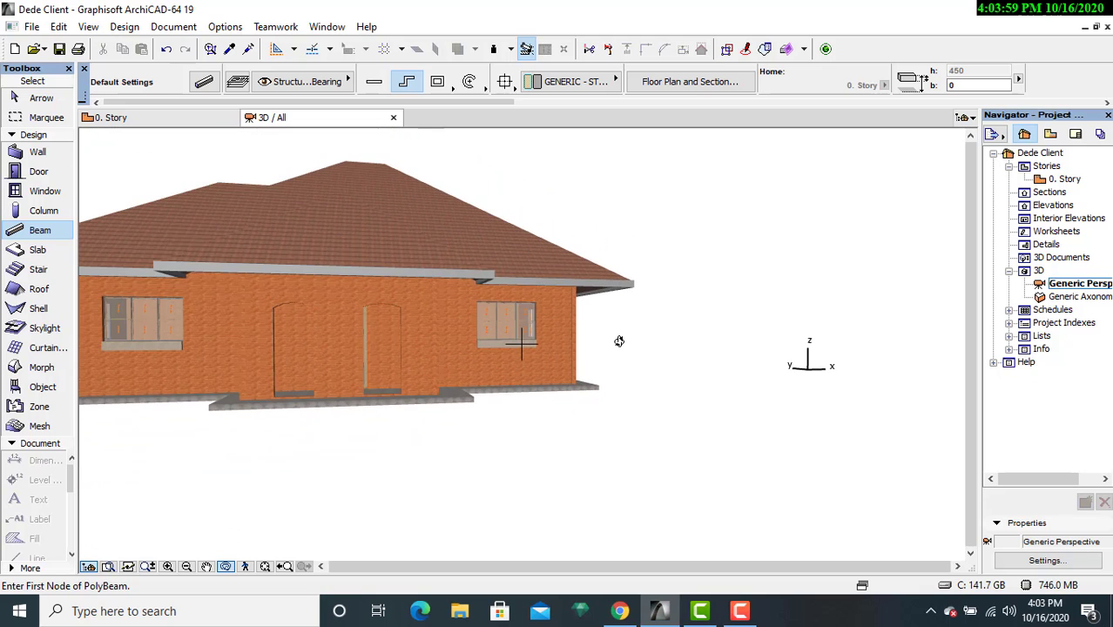
shift+middle_drag(665, 339, 690, 370)
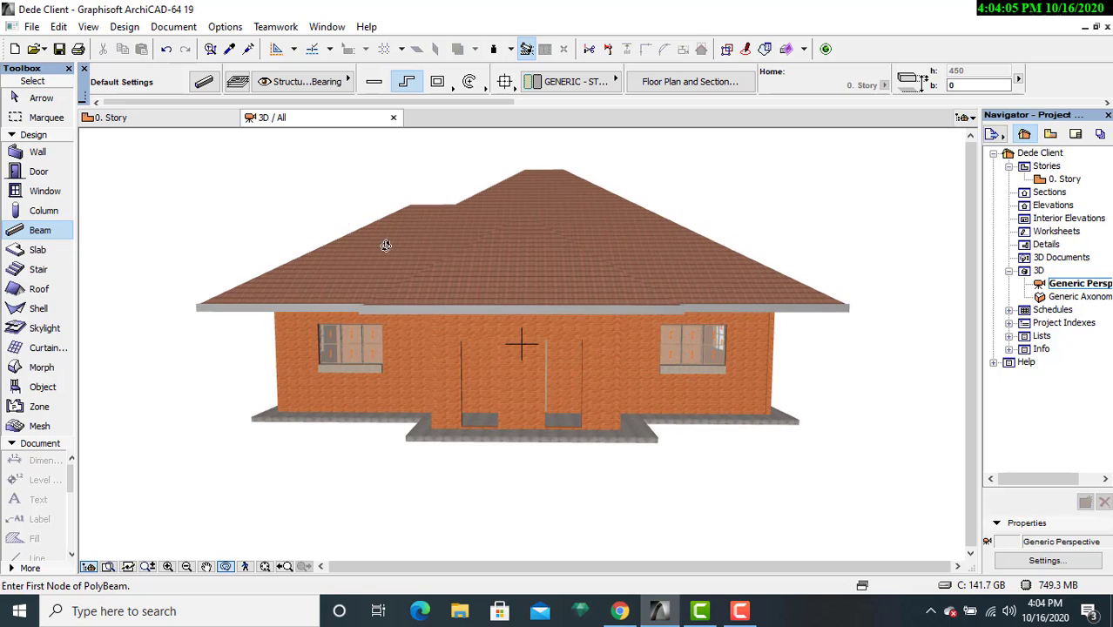
- Set the height of the whole fascia beam group to 500 and check it in 3D around the porch corner
click(202, 86)
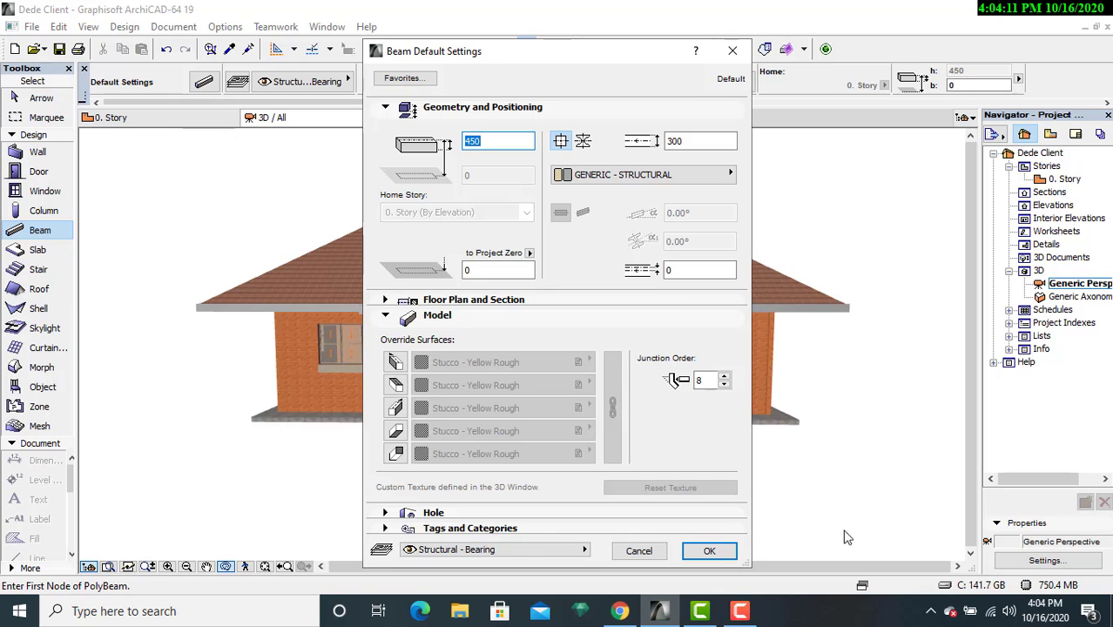
click(709, 551)
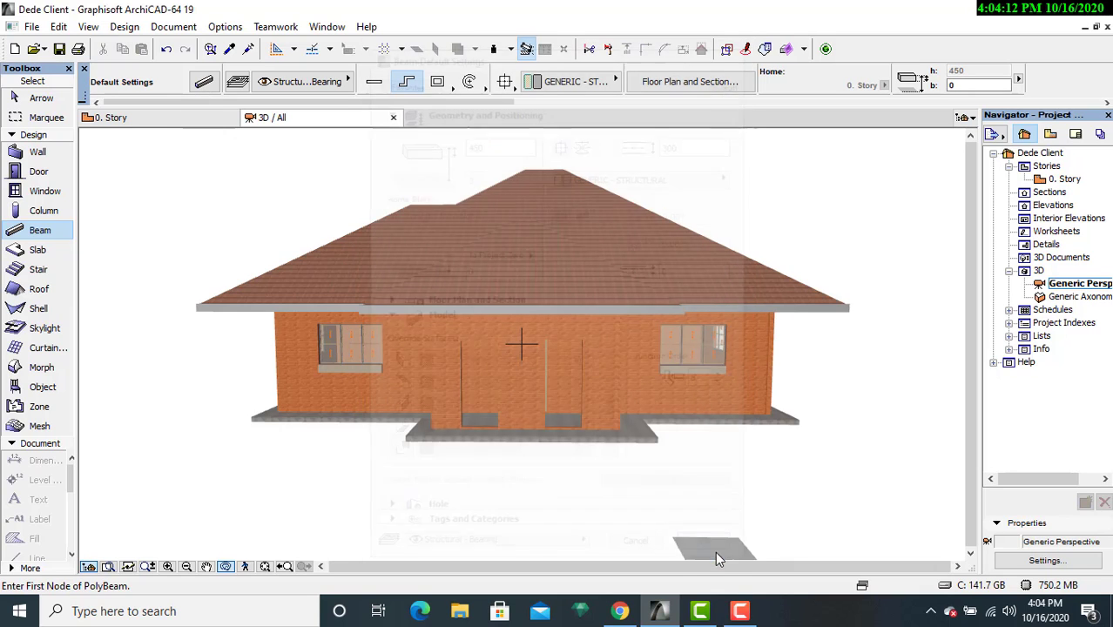
click(175, 121)
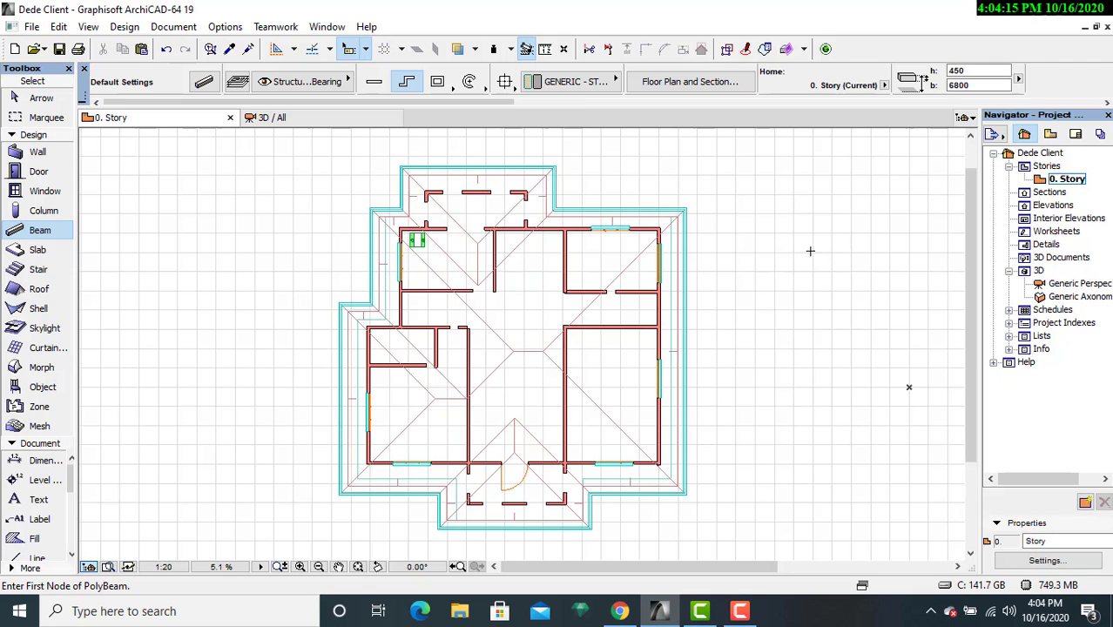
key(Escape)
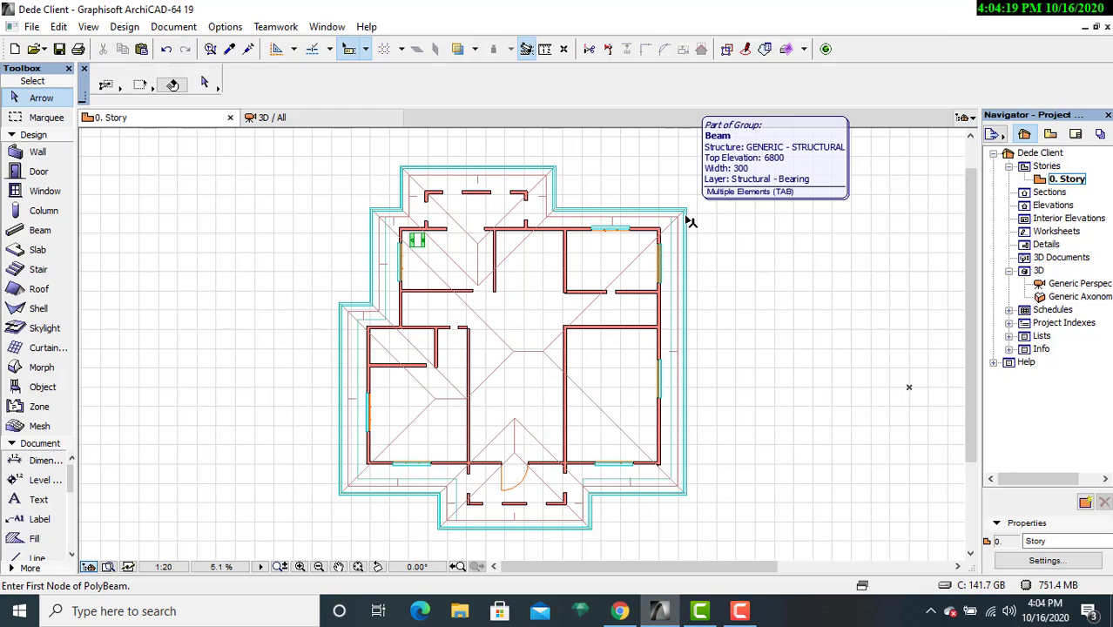
click(688, 221)
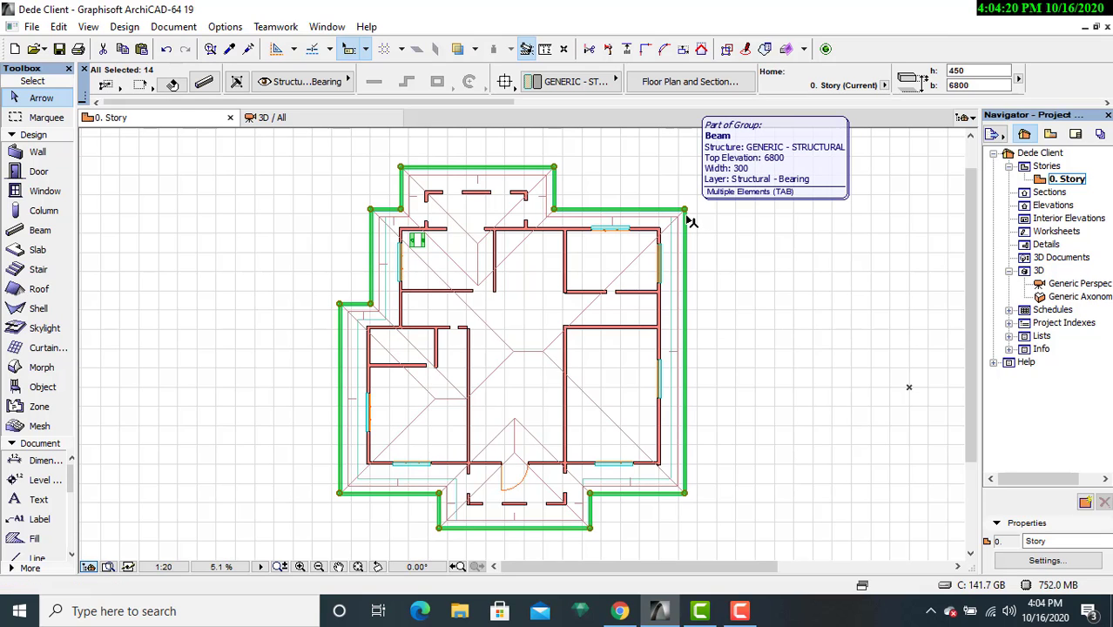
click(204, 84)
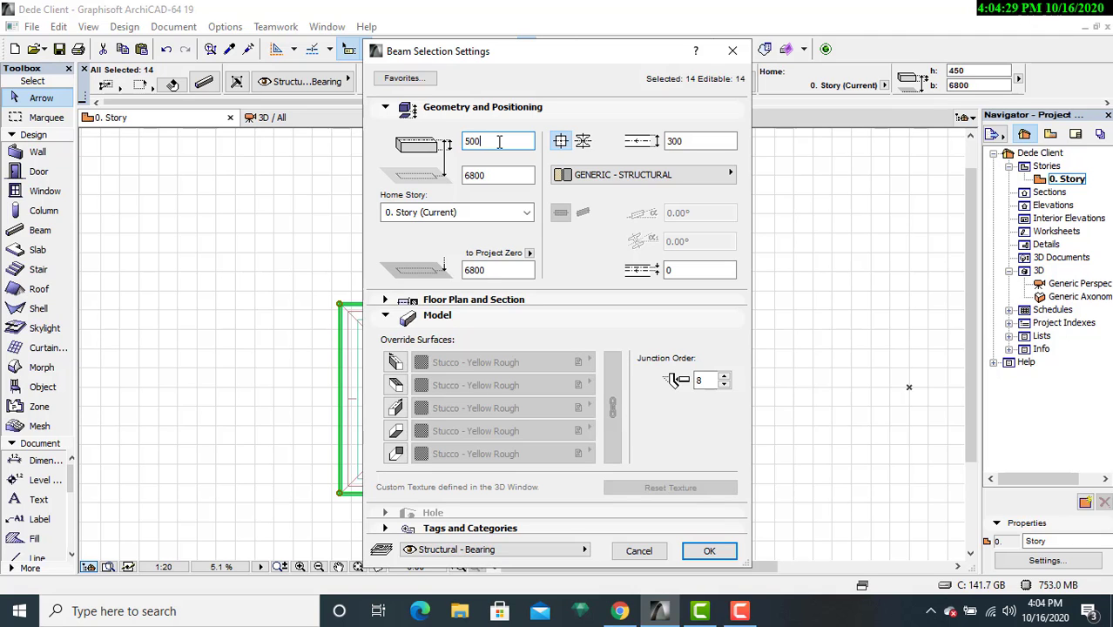
click(697, 550)
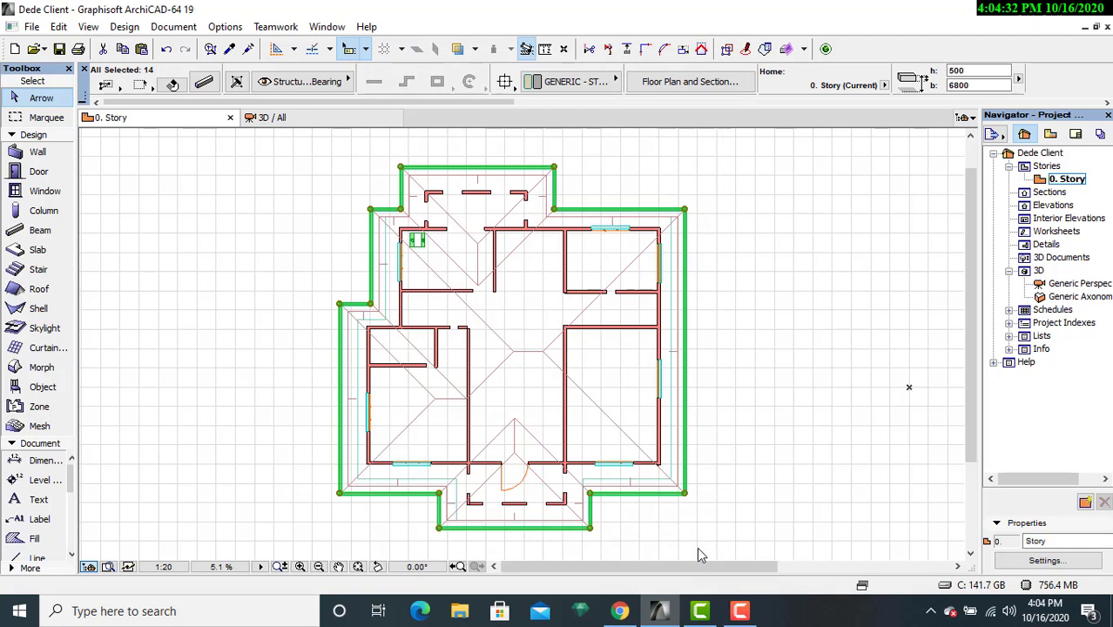
click(318, 119)
scroll(763, 401, up, 3)
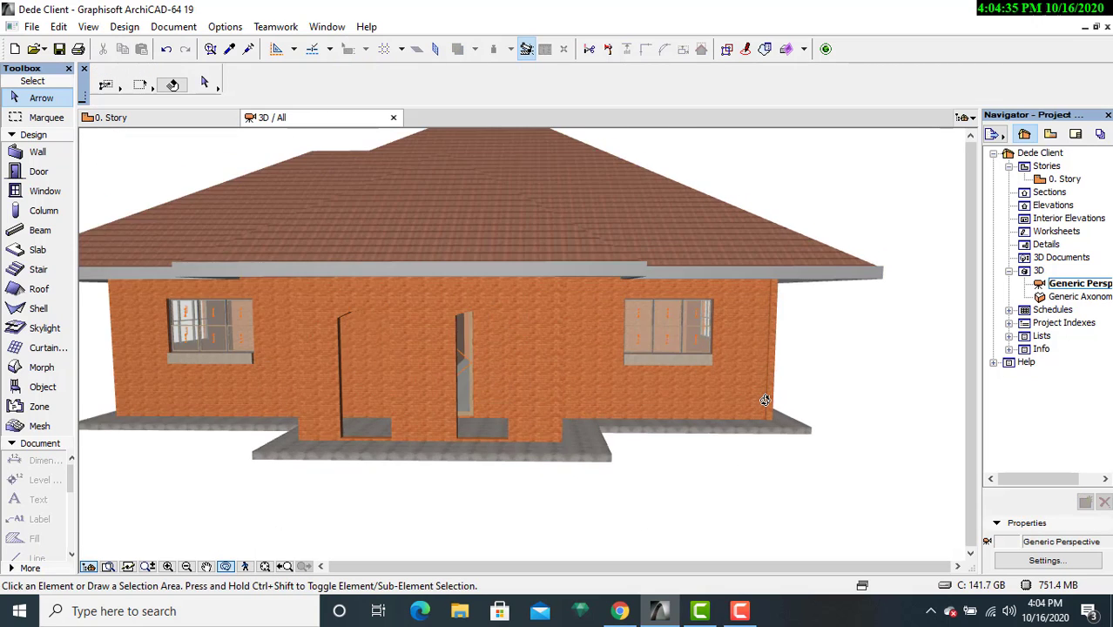
drag(814, 302, 755, 363)
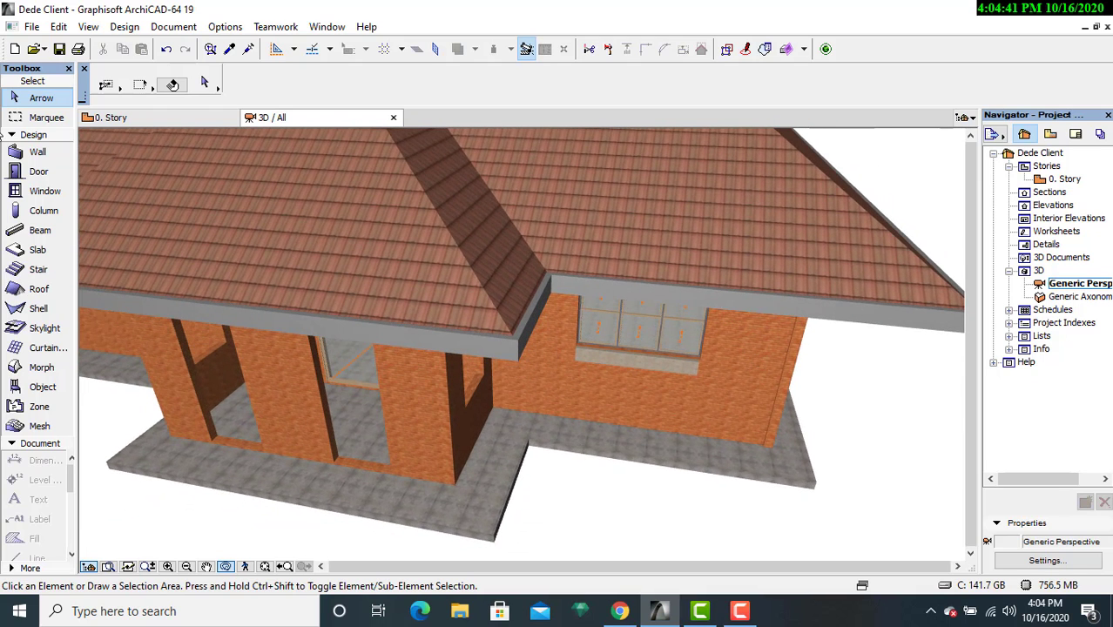
- Set the width of all the selected fascia beams to 100 and show the thinner fascia in the 3D view
click(146, 121)
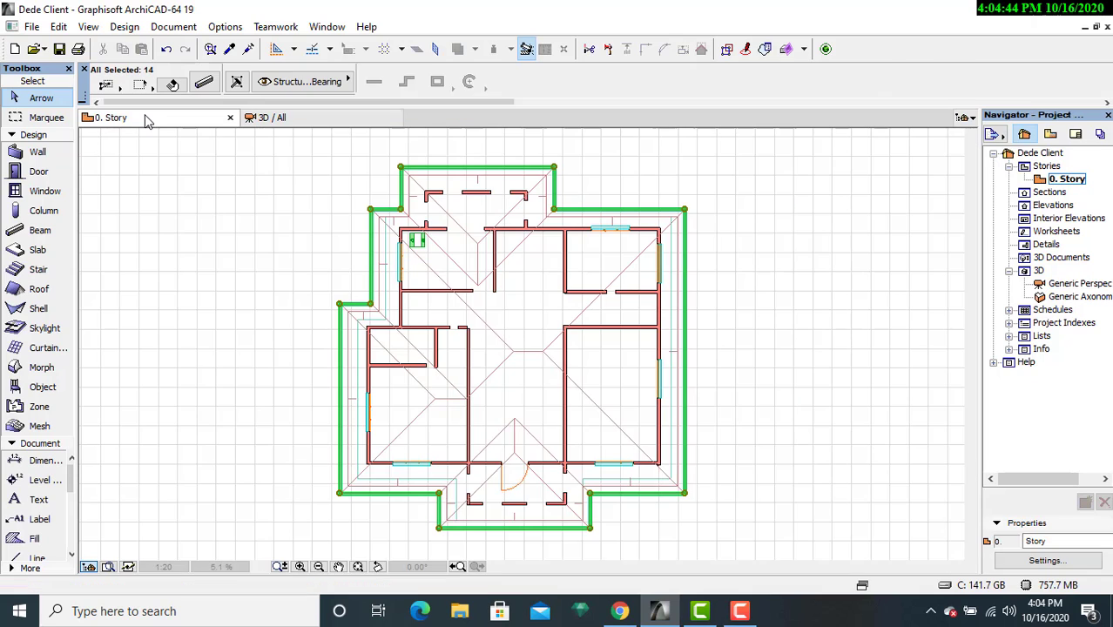
click(206, 82)
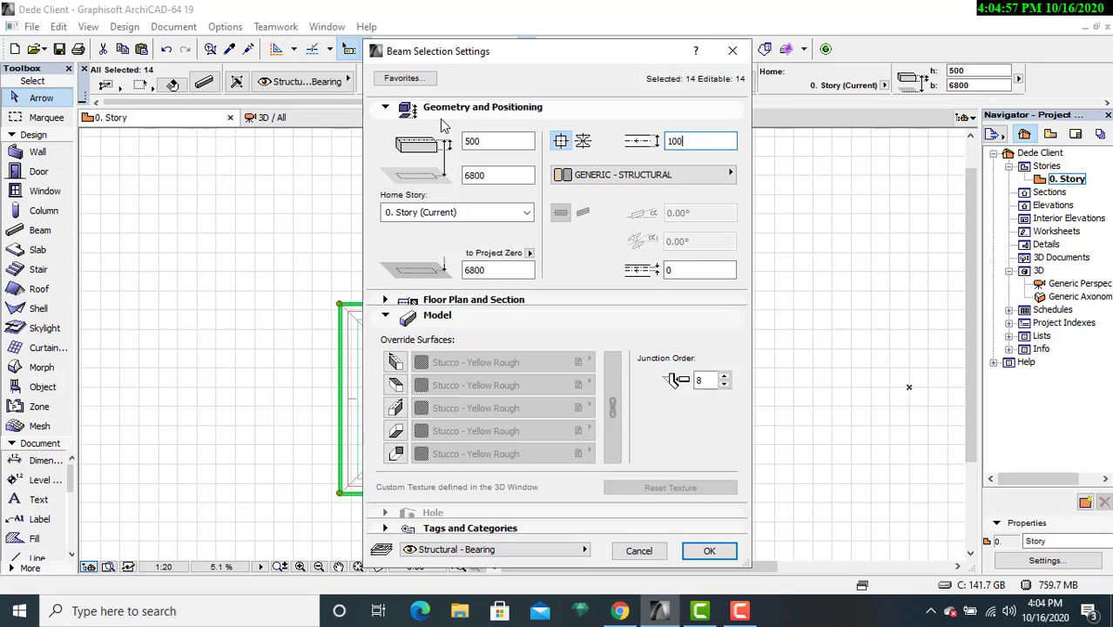
click(709, 550)
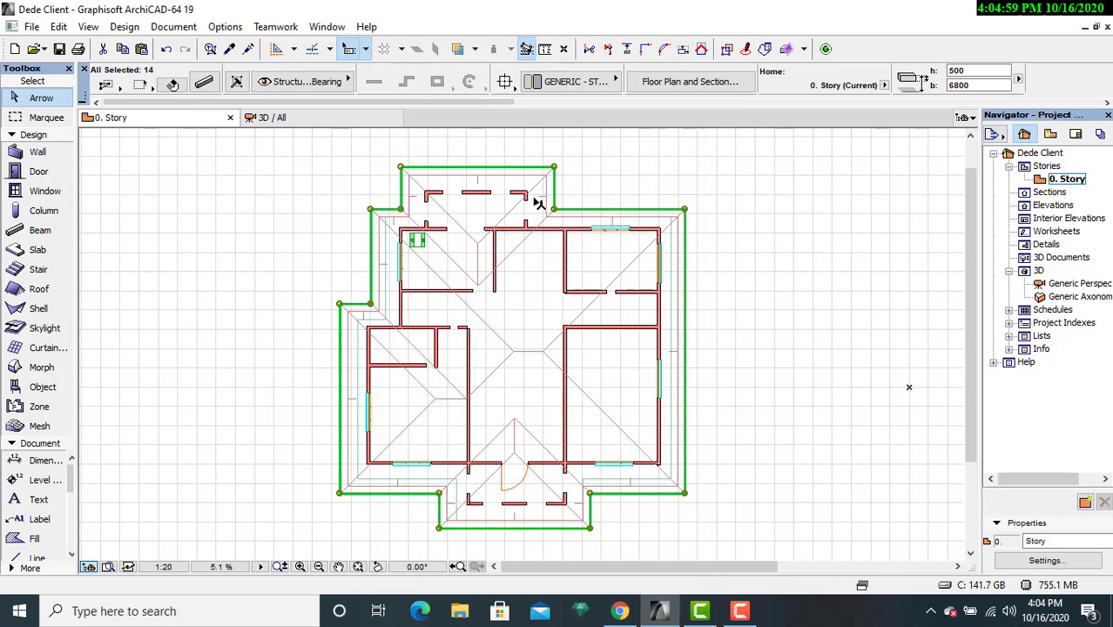
click(346, 121)
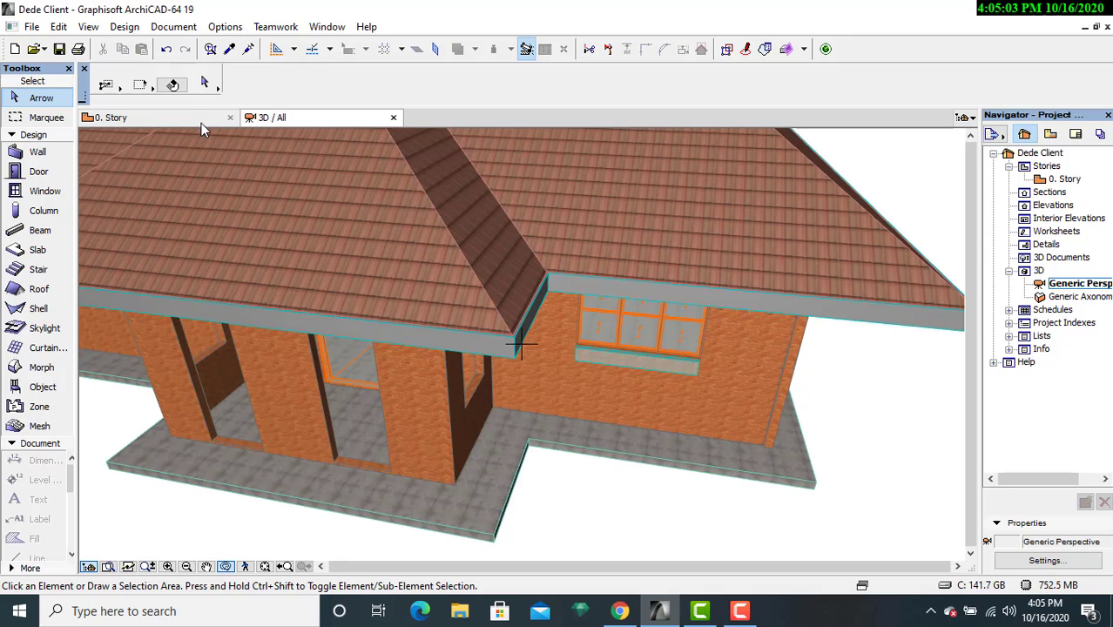
click(739, 612)
click(1034, 536)
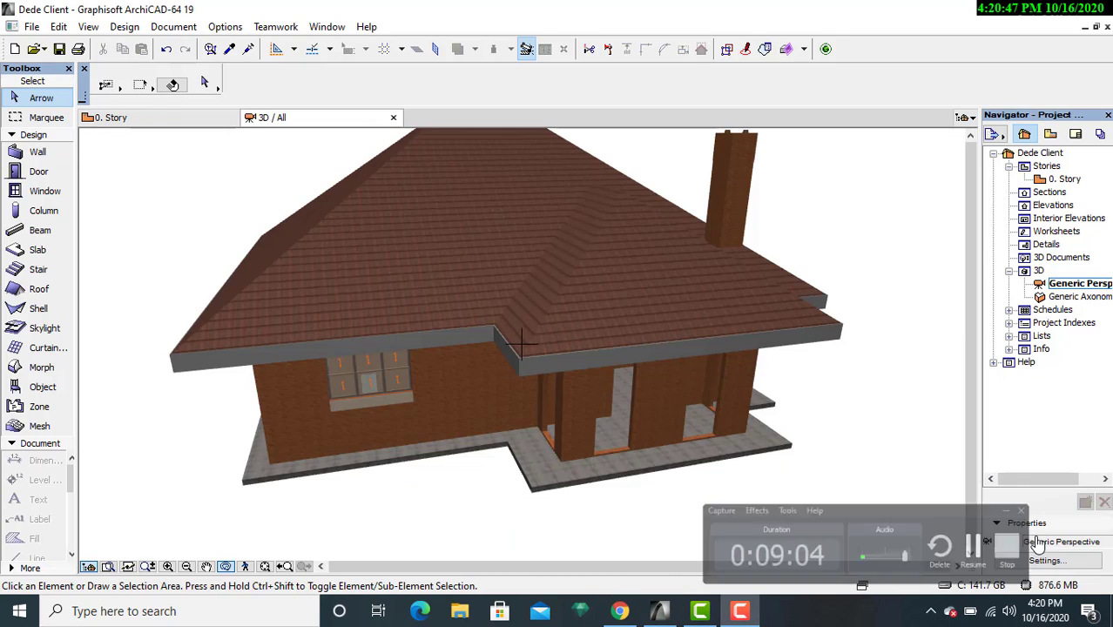
- Examine the fascia in 3D along the eaves and around the porch roof corners from several angles
scroll(669, 480, up, 2)
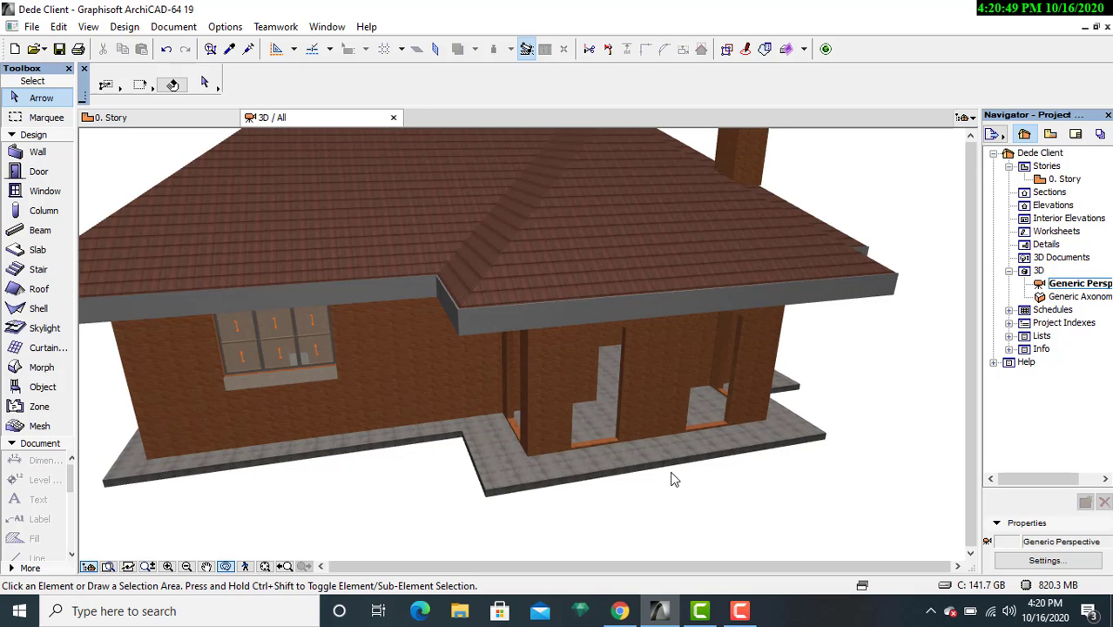
shift+middle_drag(663, 472, 662, 442)
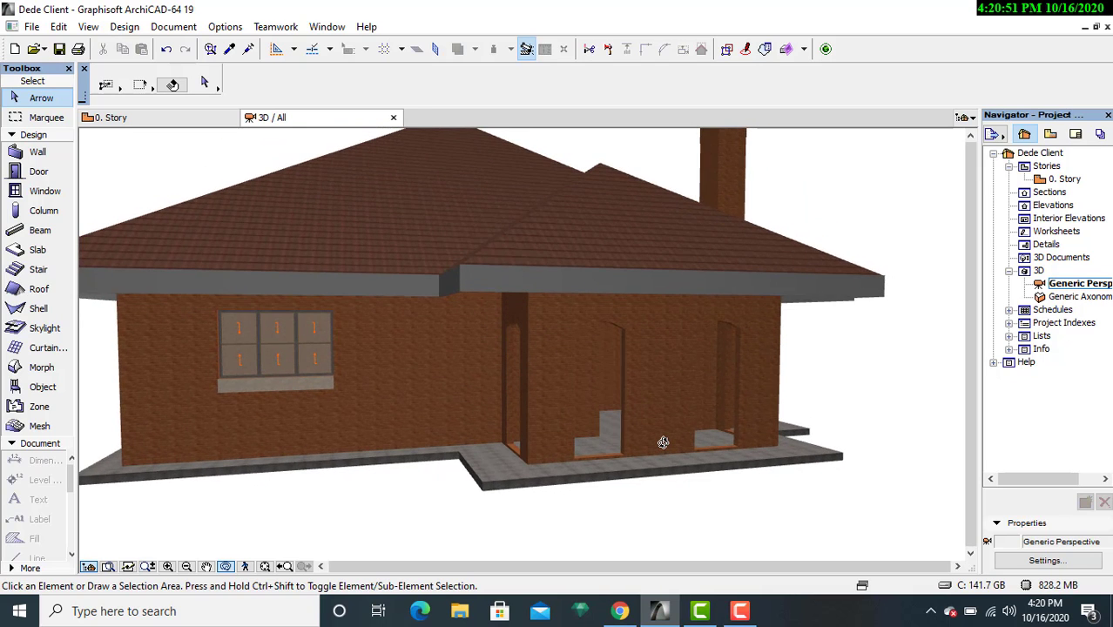
shift+middle_drag(675, 381, 629, 421)
shift+middle_drag(864, 380, 702, 443)
scroll(699, 437, up, 5)
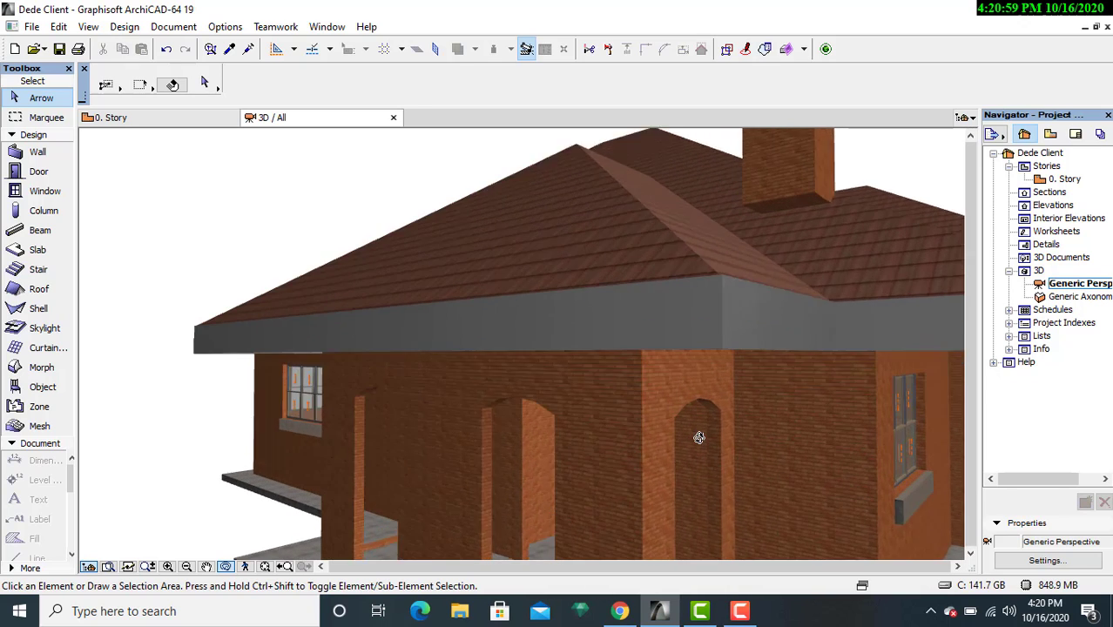
shift+middle_drag(726, 385, 715, 409)
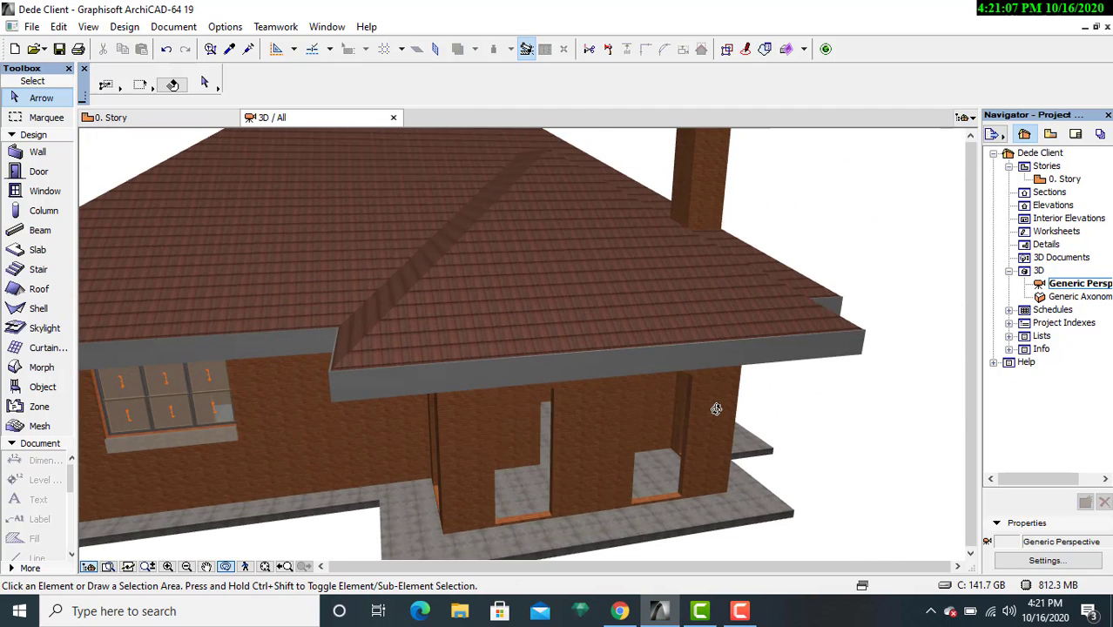
- Override the first side surface of the selected fascia beams with Paint - Titanium White
click(199, 121)
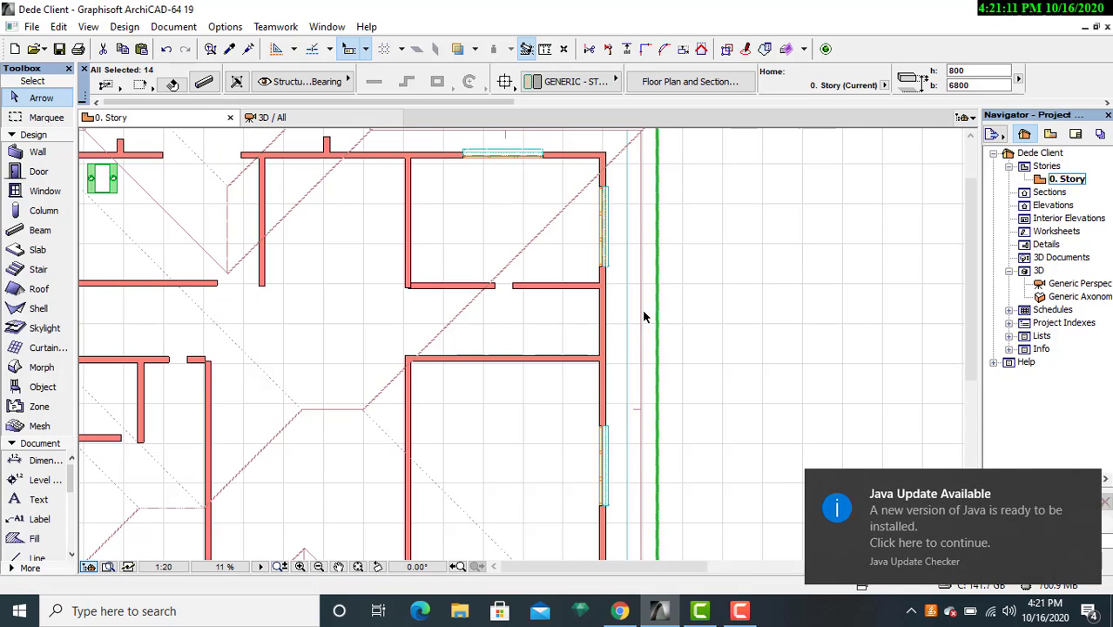
scroll(662, 315, down, 3)
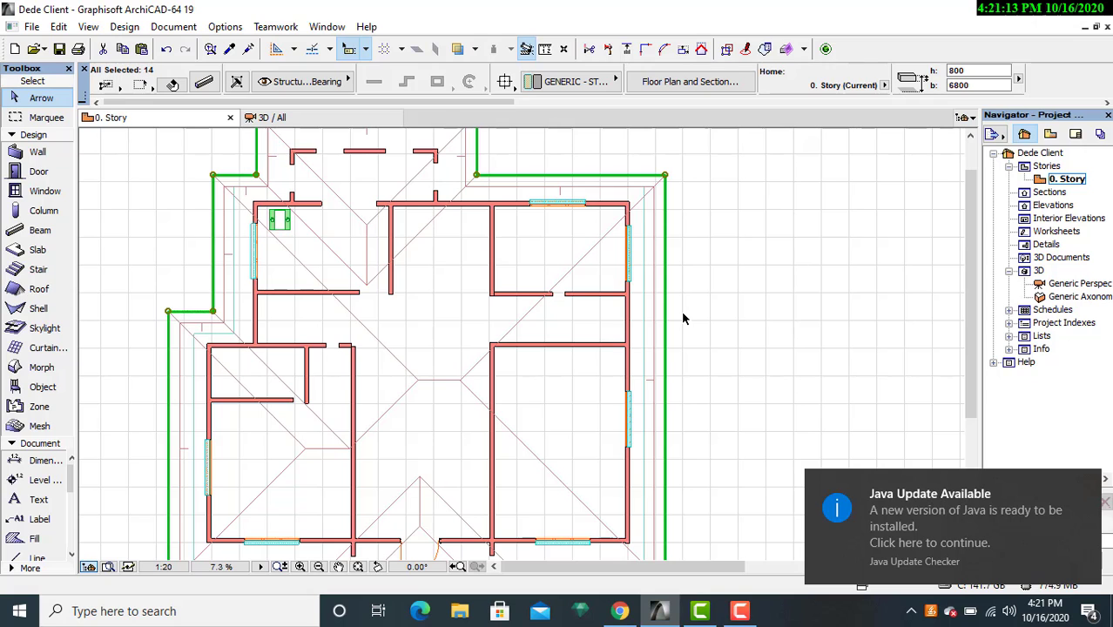
click(205, 85)
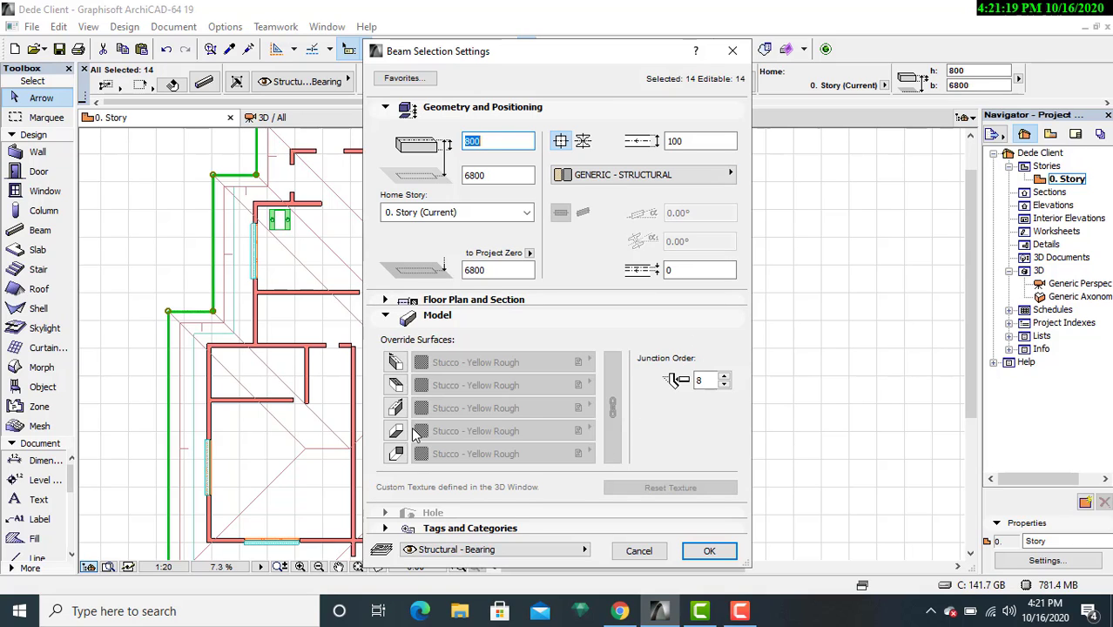
click(395, 362)
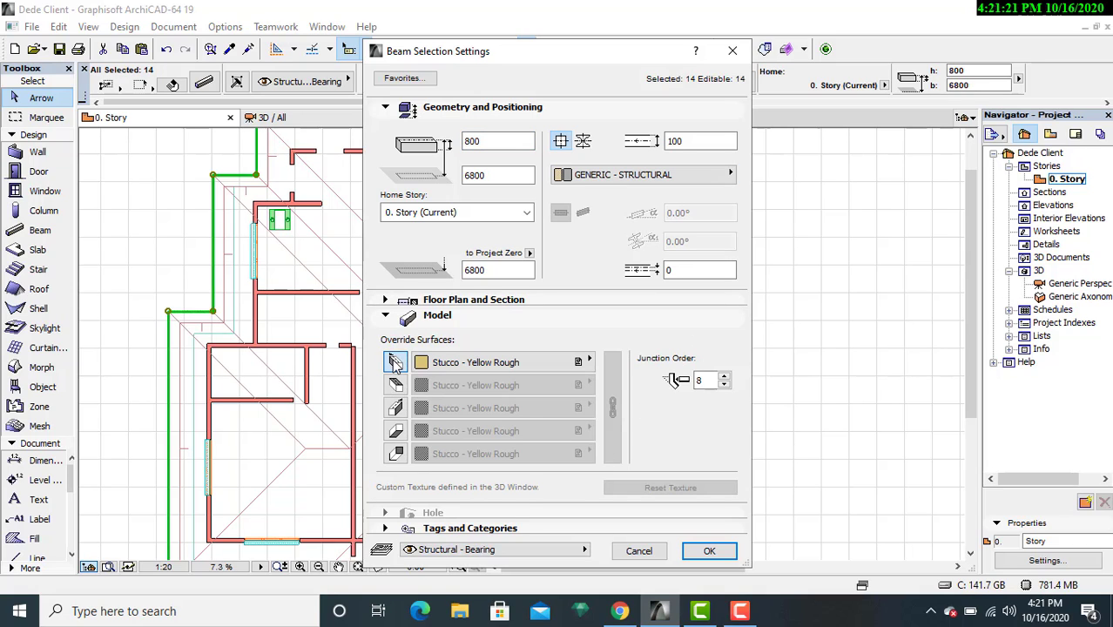
click(584, 362)
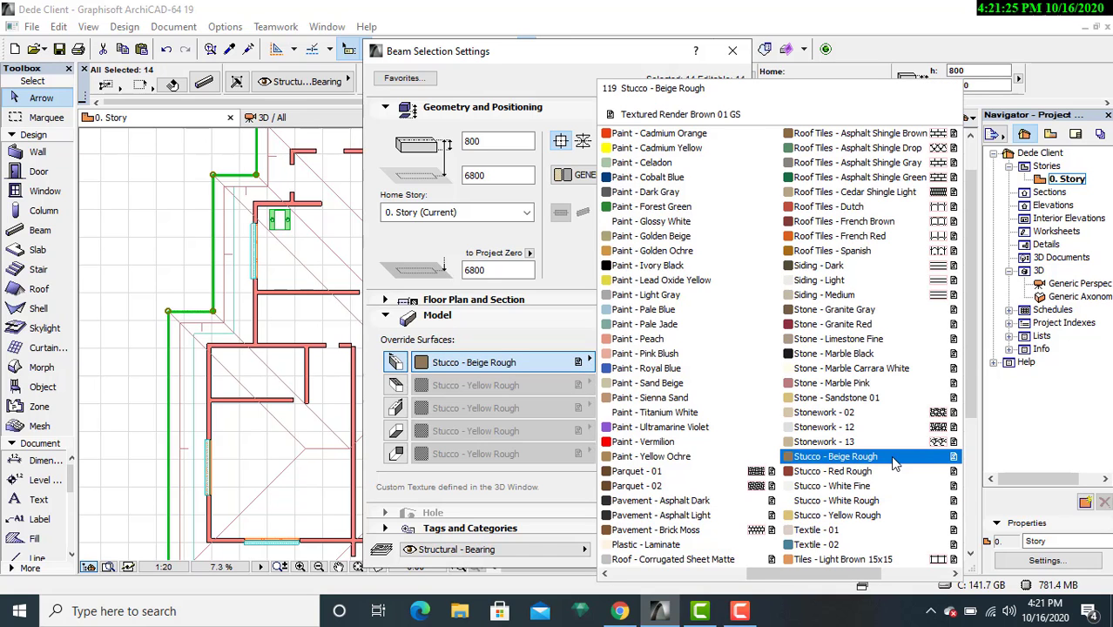
scroll(886, 464, down, 1)
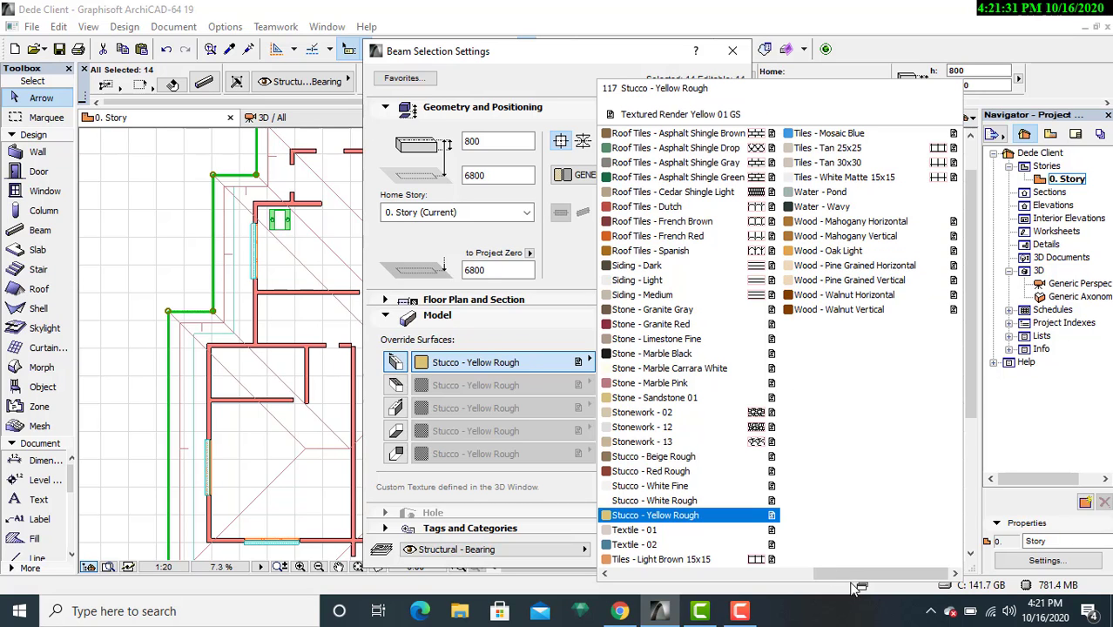
drag(851, 571, 638, 577)
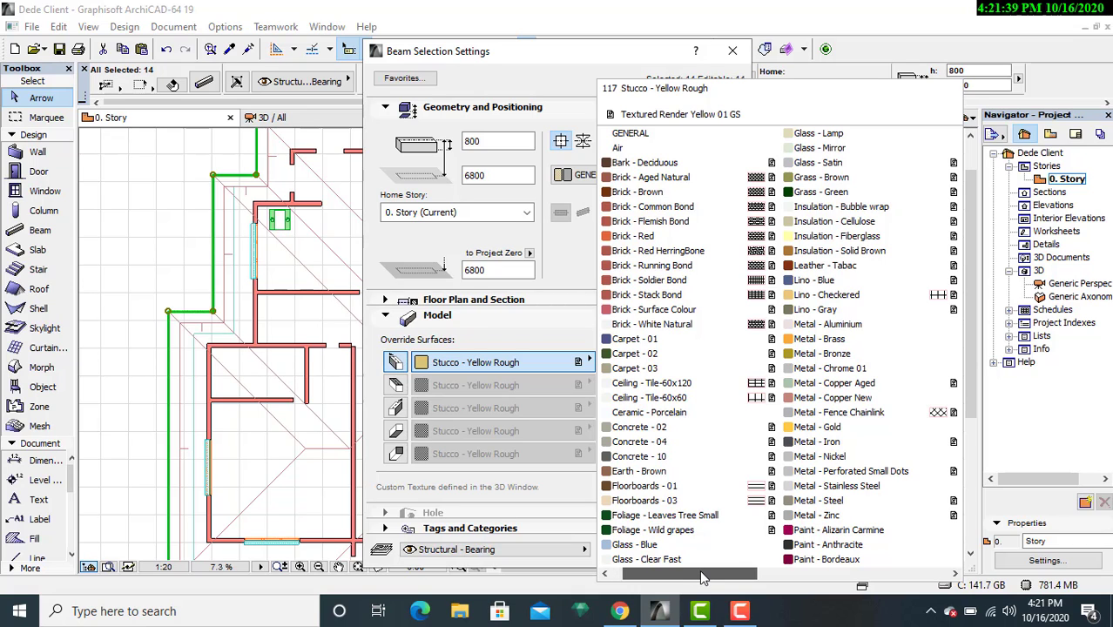
click(955, 574)
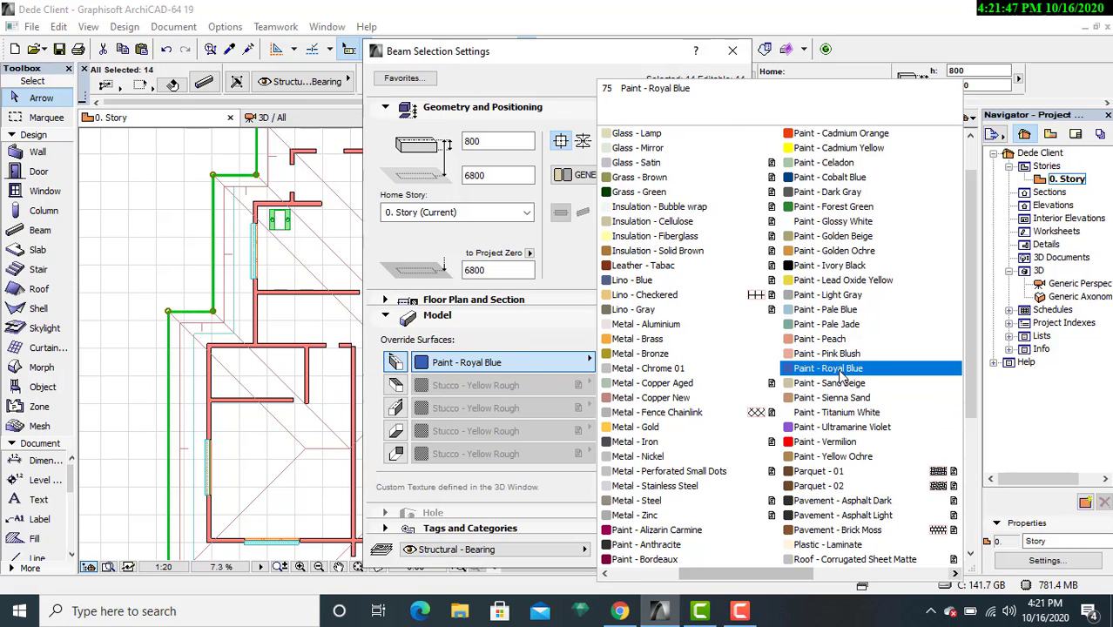
click(843, 420)
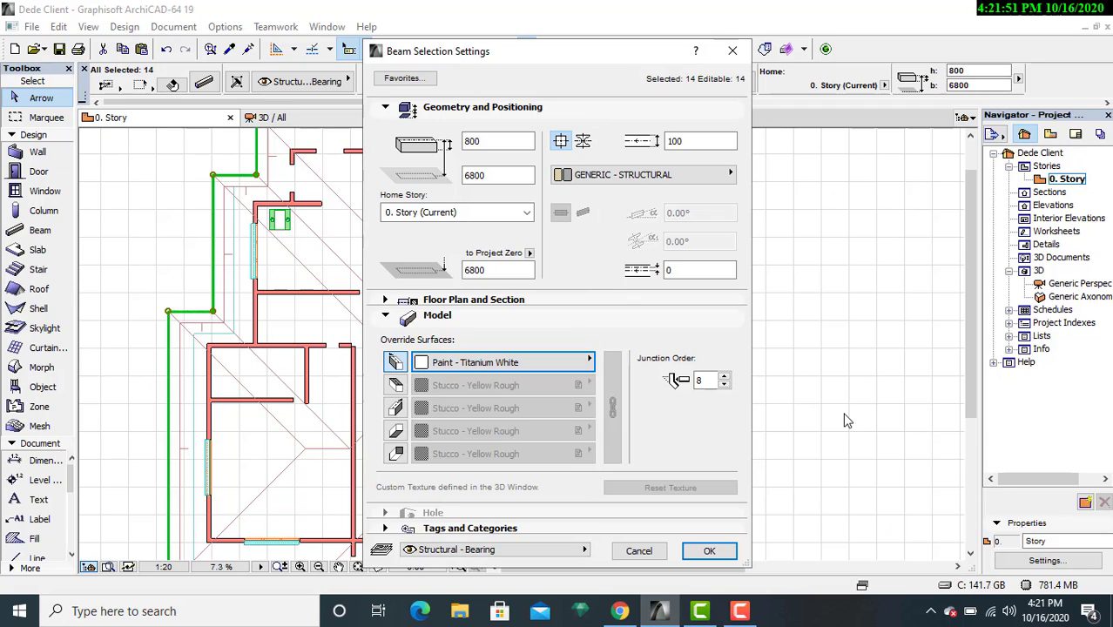
- Override the second listed surface of the fascia beams with Paint - Titanium White as well
click(396, 385)
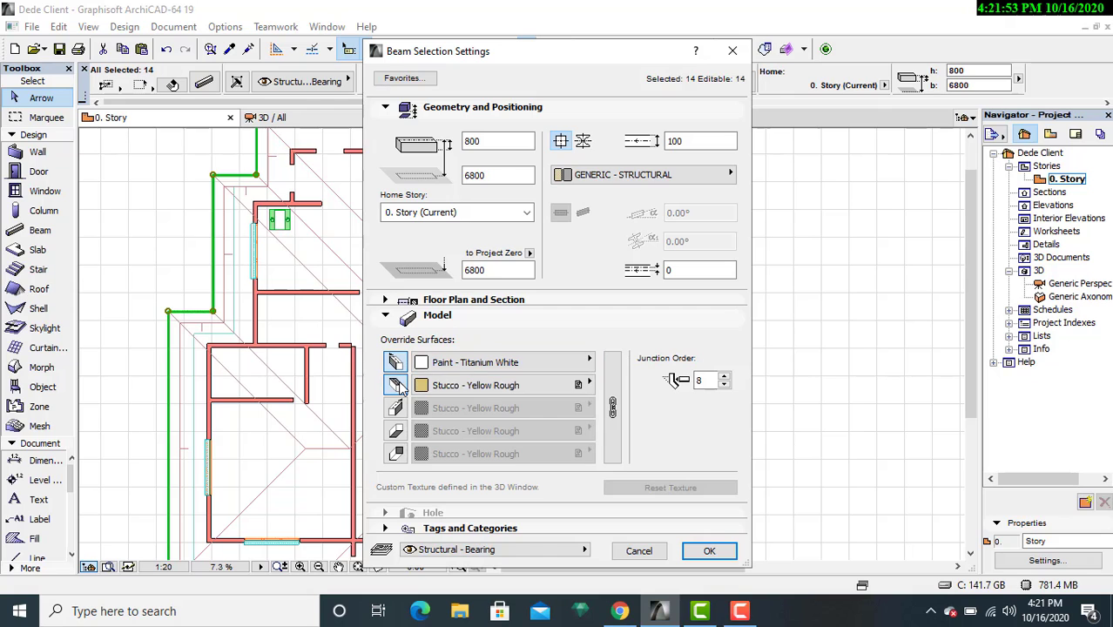
click(589, 384)
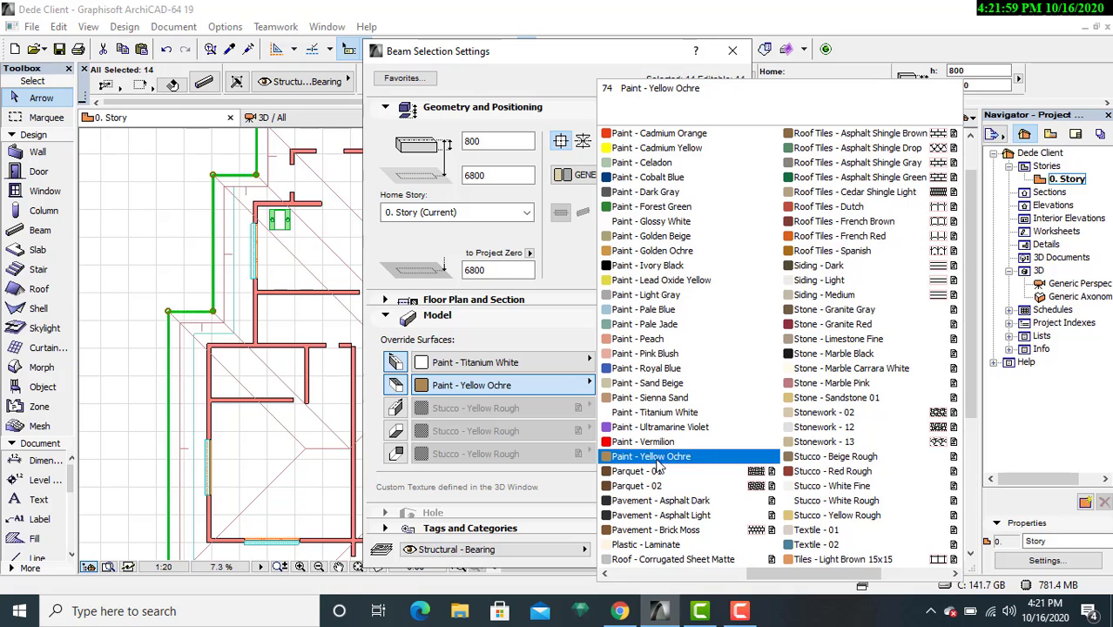
click(657, 413)
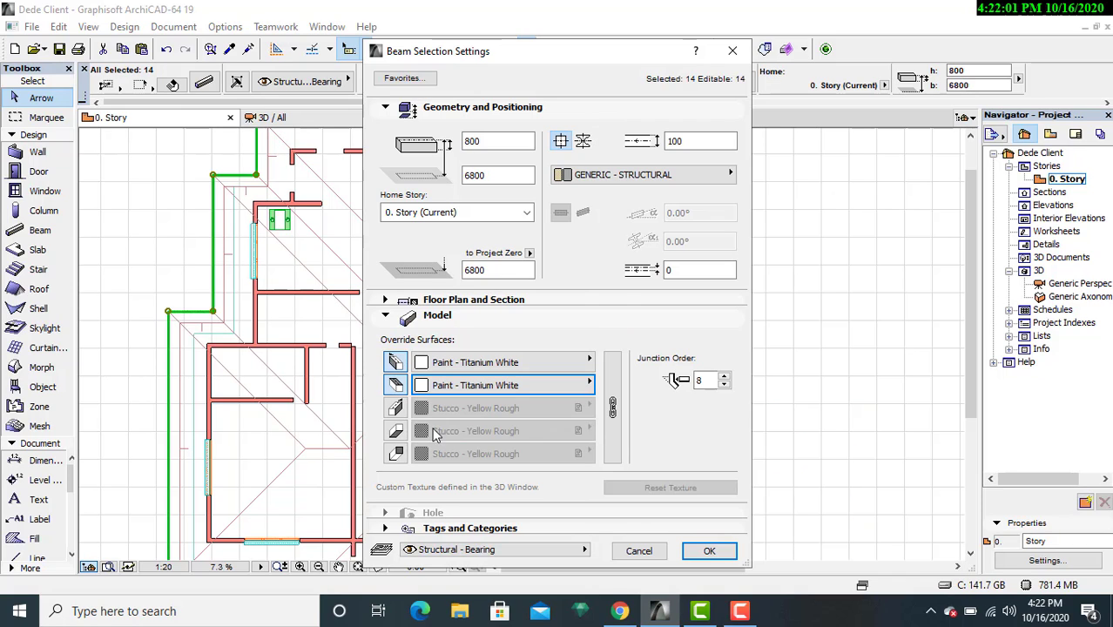
- Link the beams' surface overrides, enable the remaining three surfaces in Paint - Titanium White, and show the painted fascia in 3D
click(610, 409)
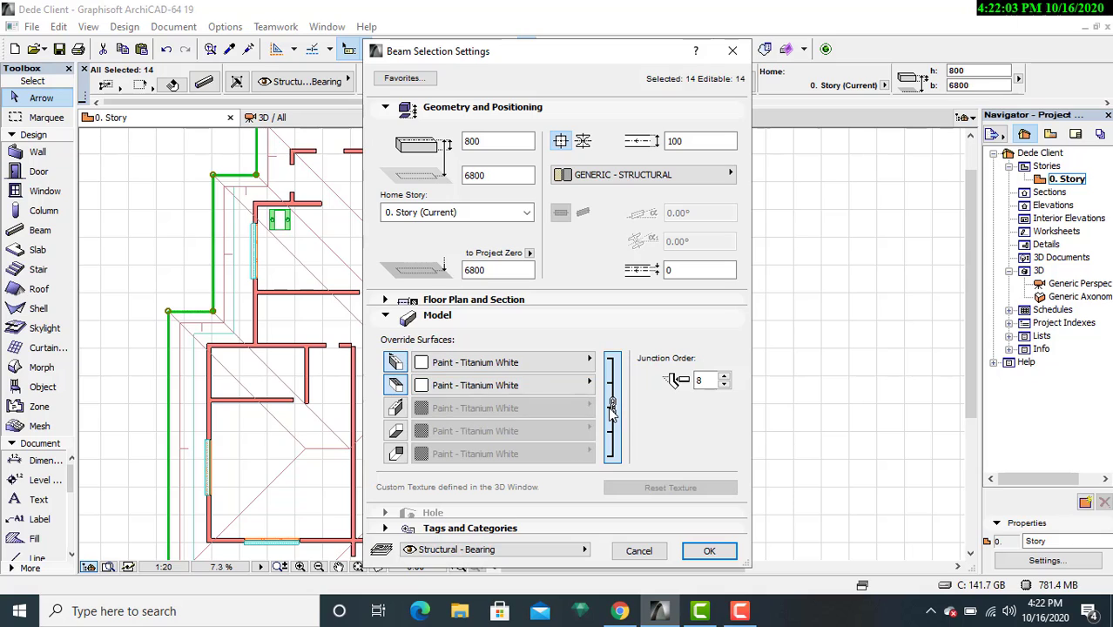
click(396, 408)
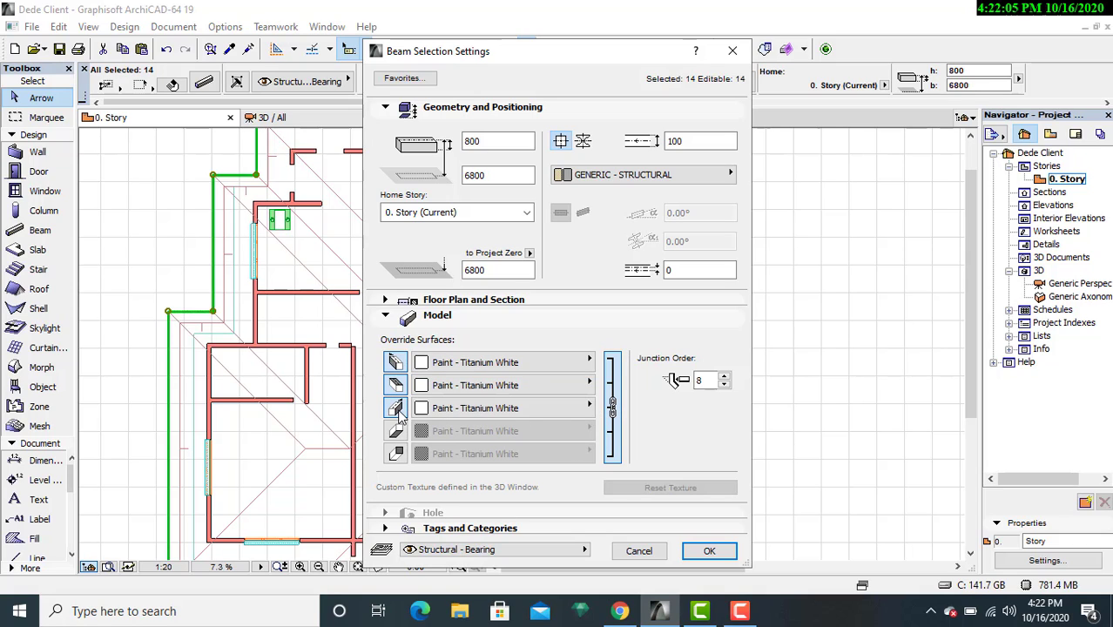
click(396, 430)
click(396, 452)
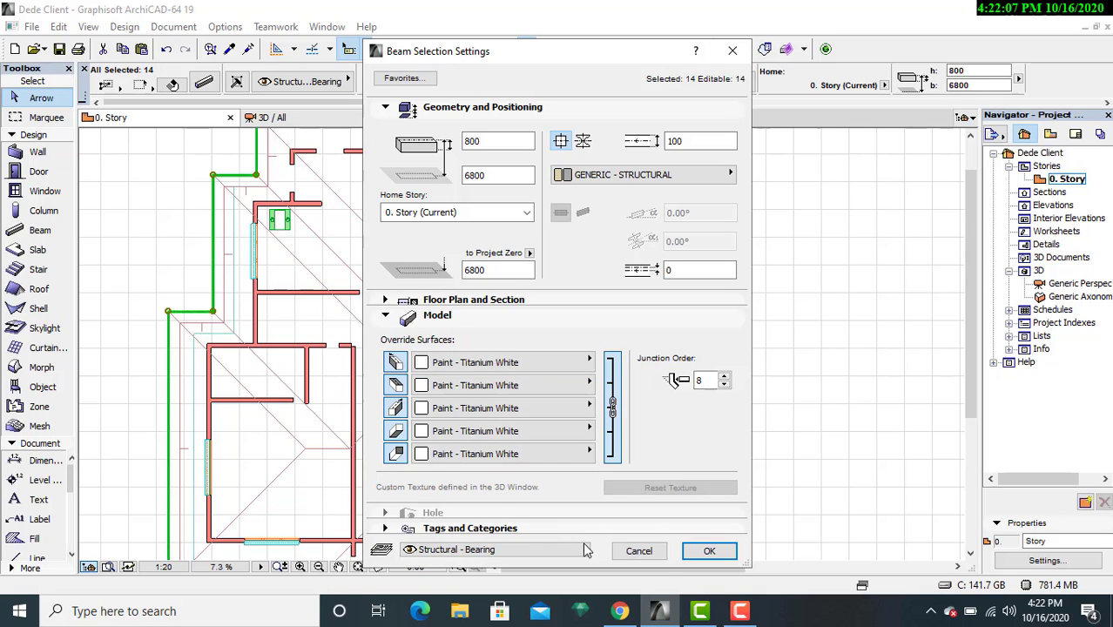
click(708, 551)
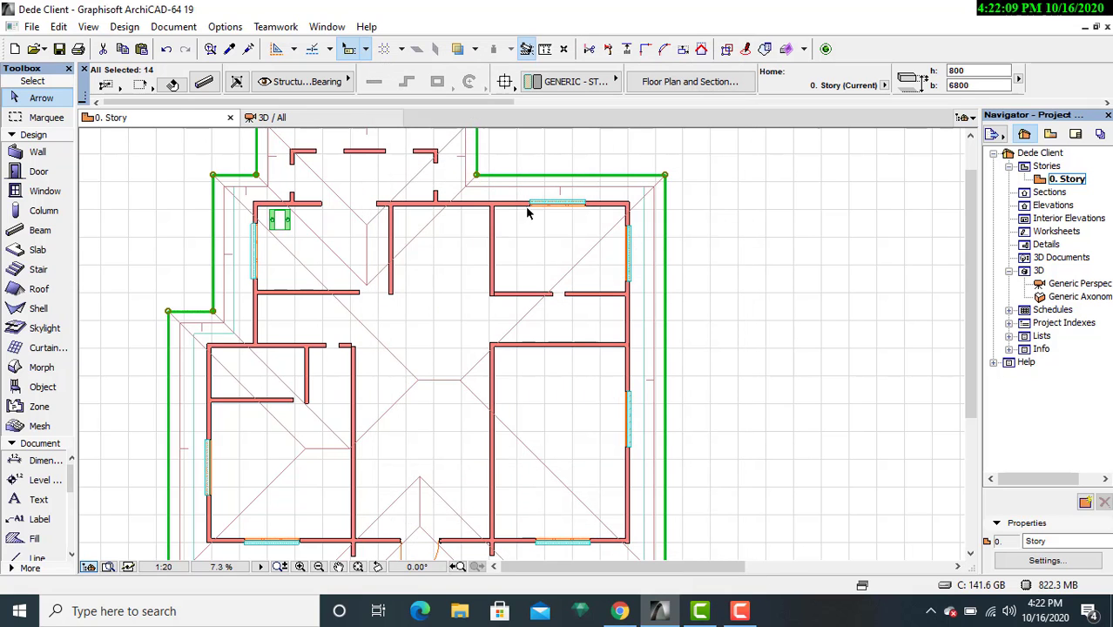
click(351, 118)
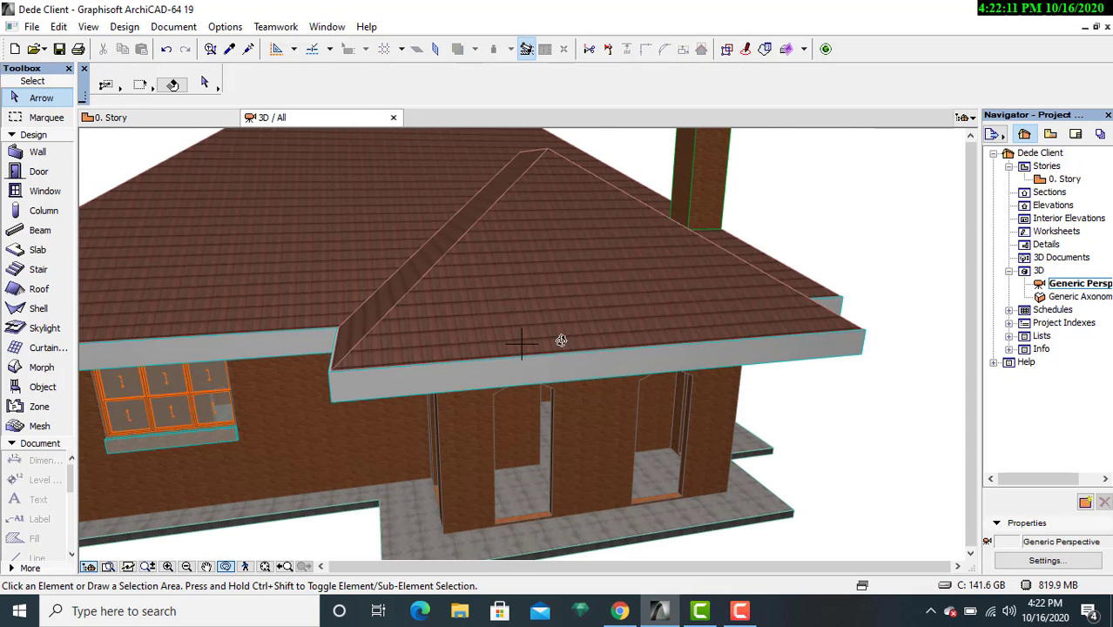
- From the floor plan, change the selected fascia beams' linked surface overrides to Paint - Glossy White
drag(854, 436, 812, 428)
scroll(744, 420, down, 3)
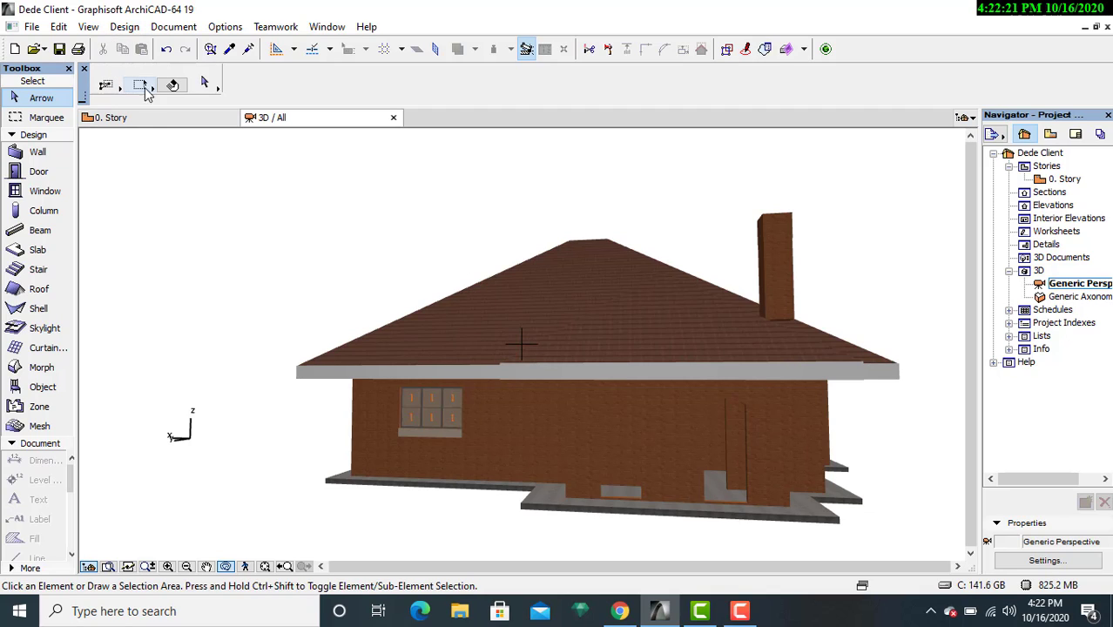
click(166, 120)
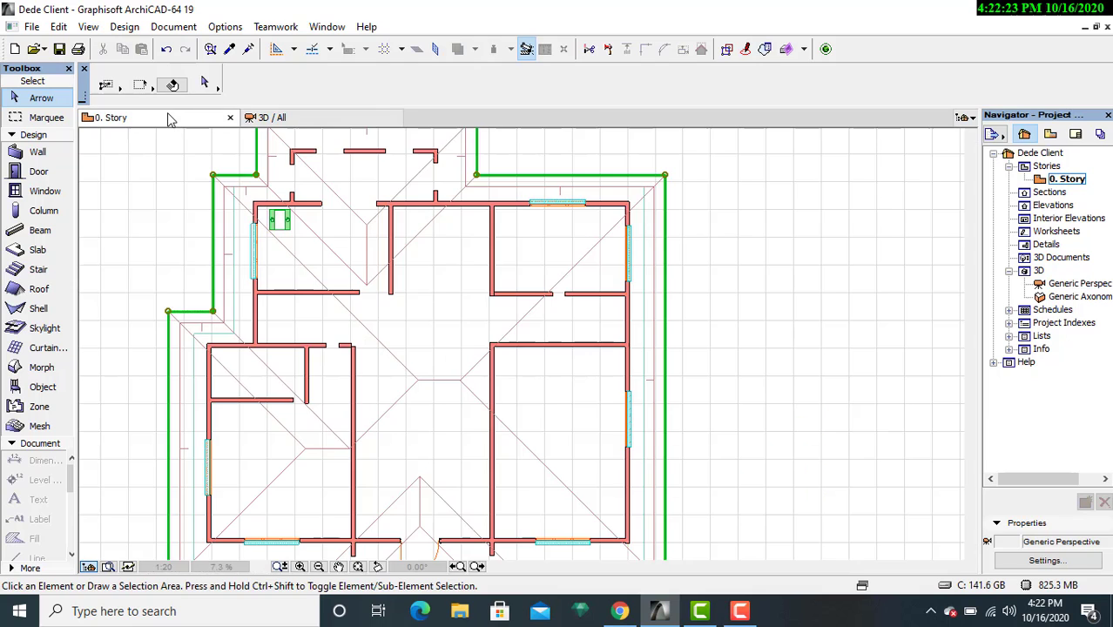
click(203, 85)
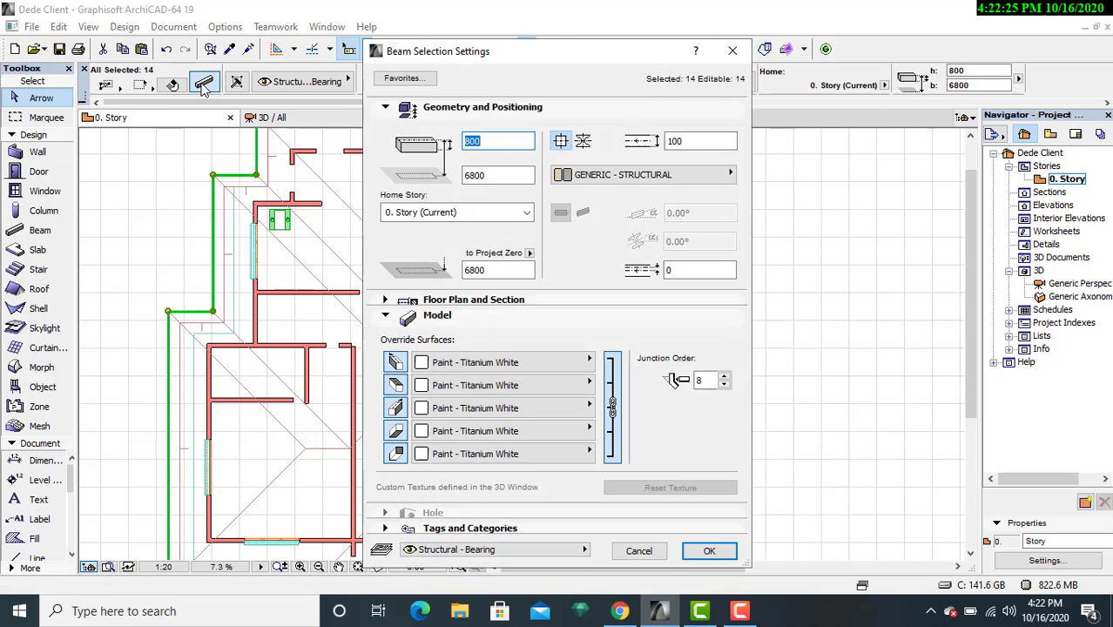
click(403, 359)
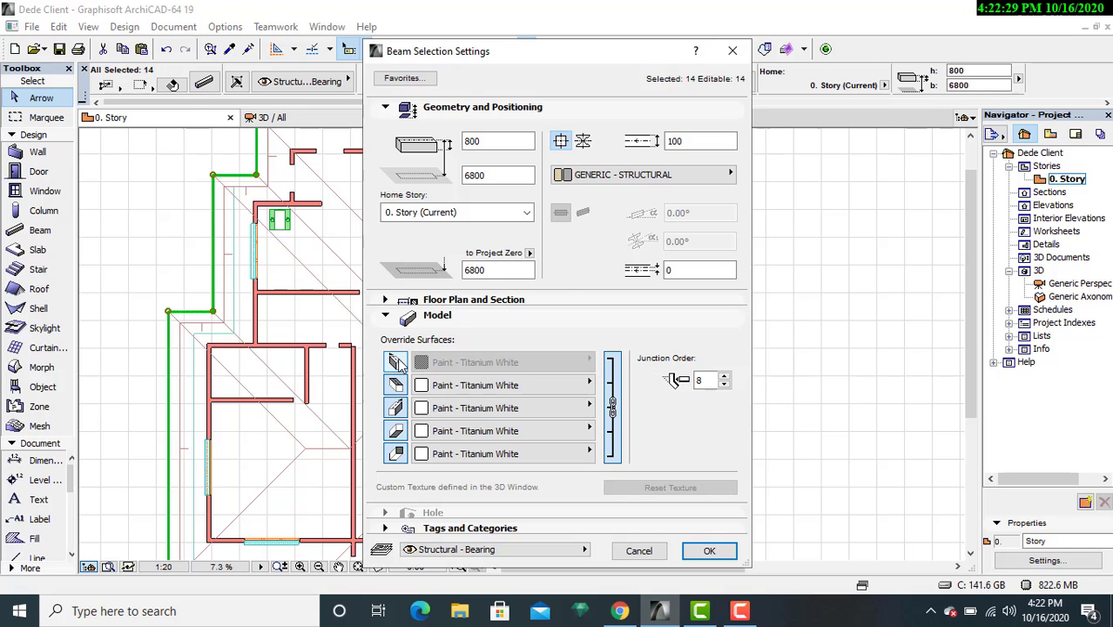
click(397, 362)
click(589, 362)
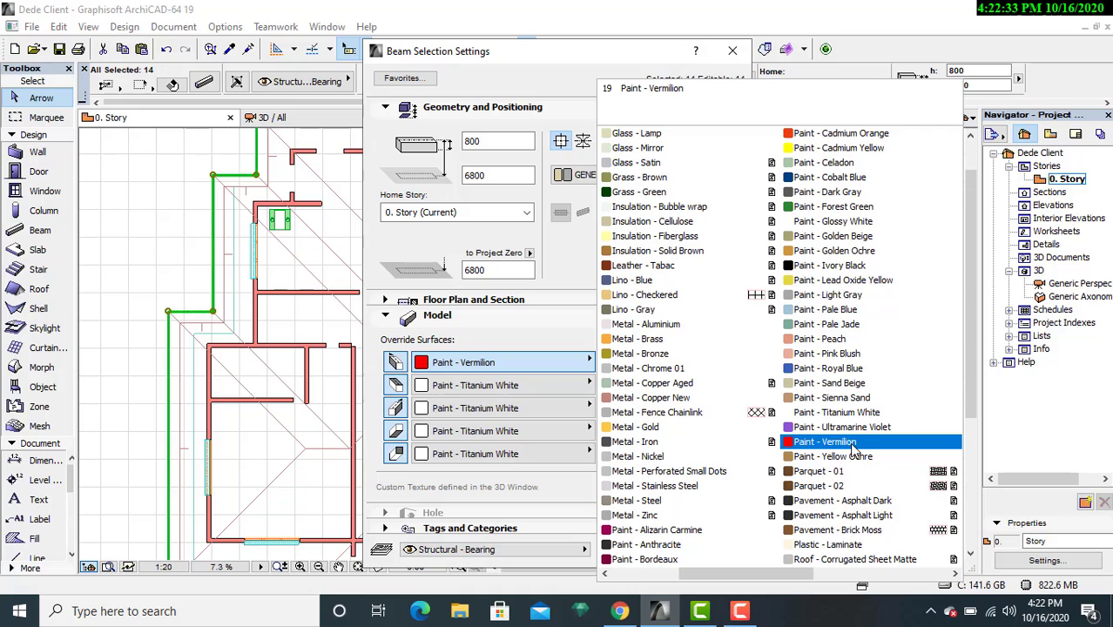
click(834, 223)
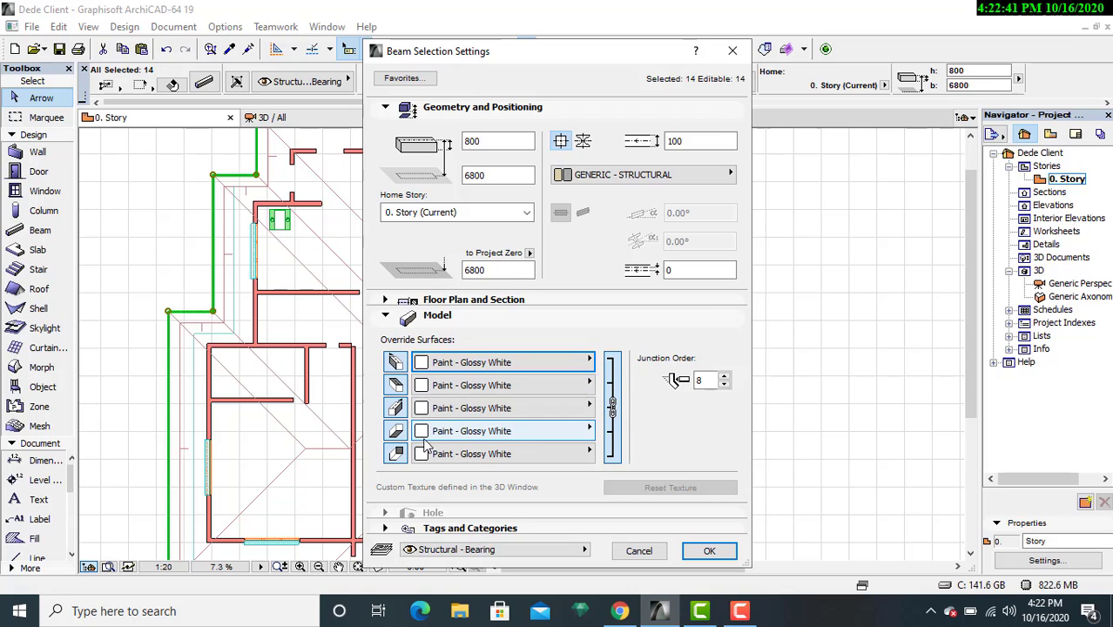
click(710, 551)
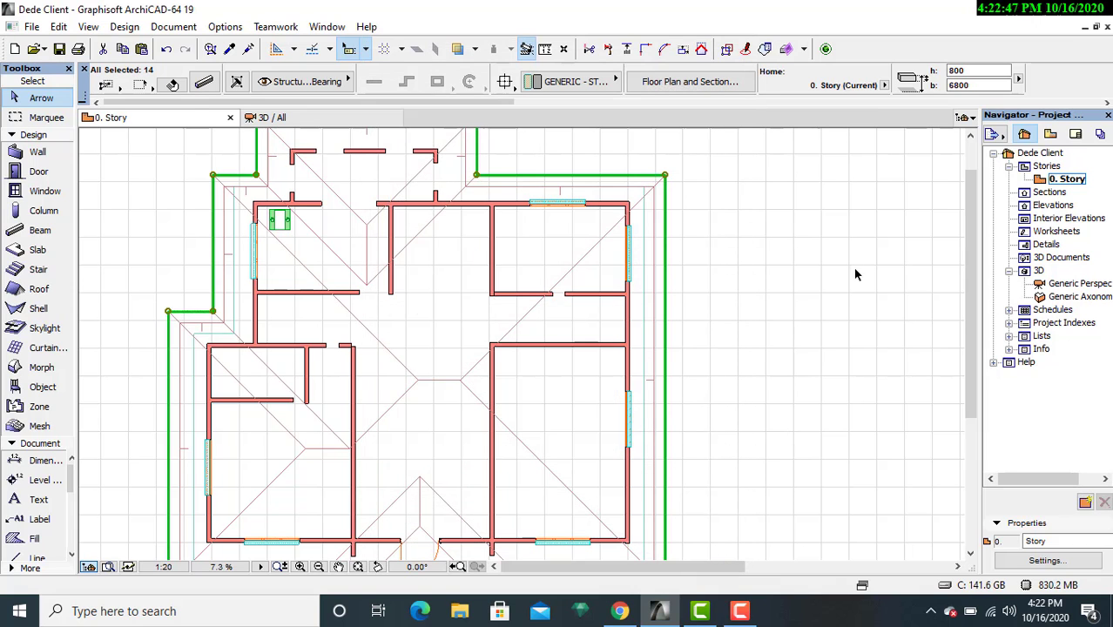
- Examine the repainted fascia in 3D from the chimney side, the porch corner and the front, including its underside from a low angle
click(392, 119)
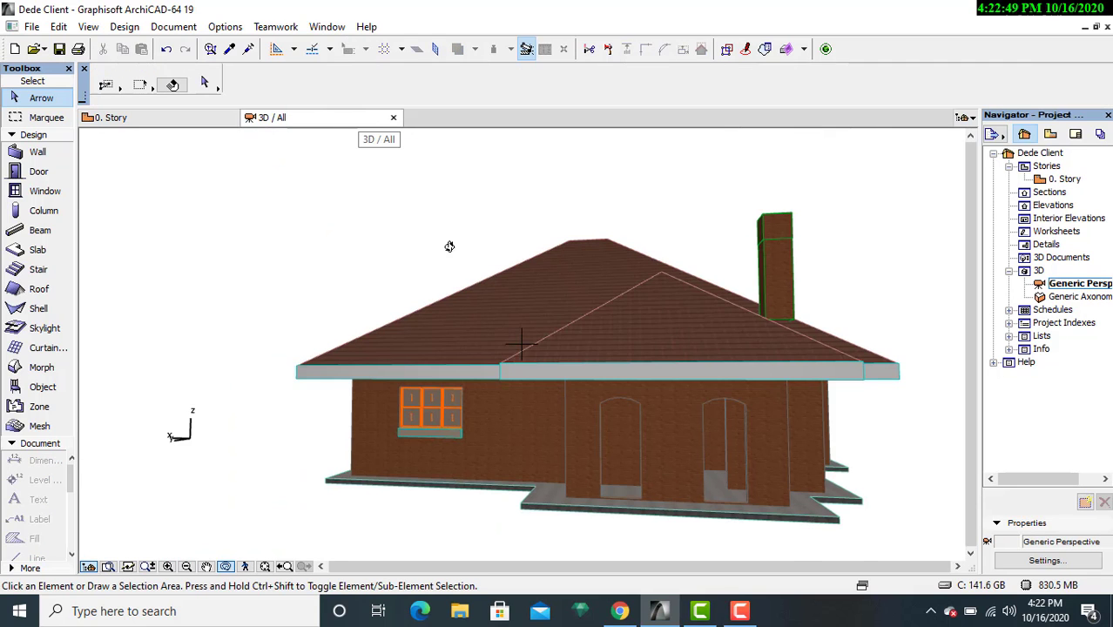
shift+middle_drag(774, 418, 714, 389)
scroll(714, 389, up, 3)
shift+middle_drag(714, 329, 727, 367)
scroll(727, 368, down, 6)
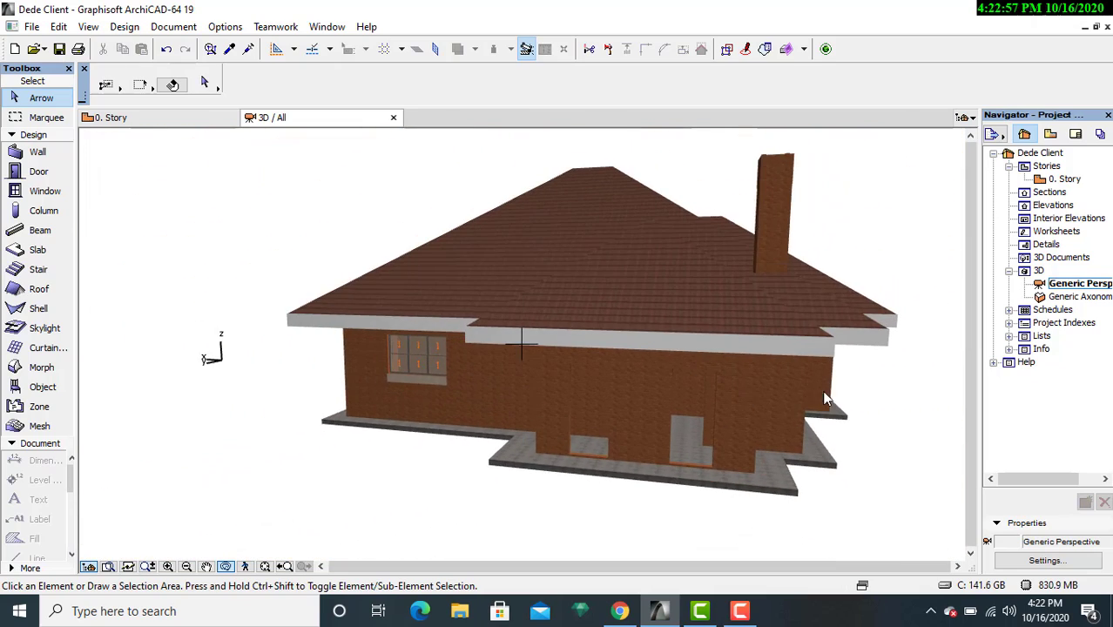
scroll(708, 389, up, 5)
shift+middle_drag(730, 393, 639, 347)
shift+middle_drag(710, 408, 415, 390)
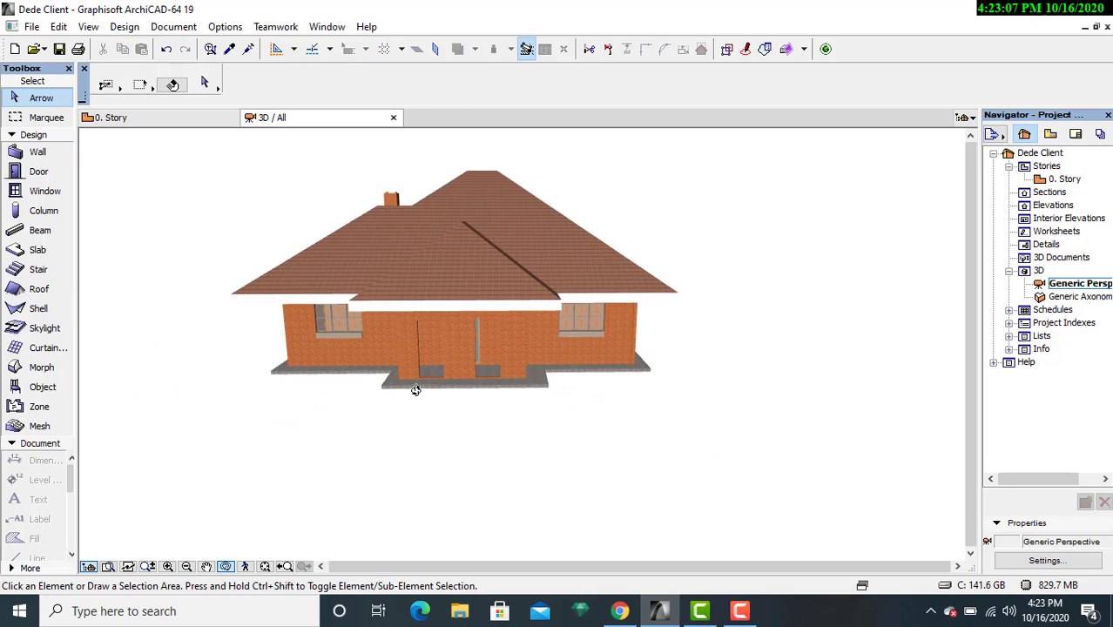
shift+middle_drag(508, 393, 530, 433)
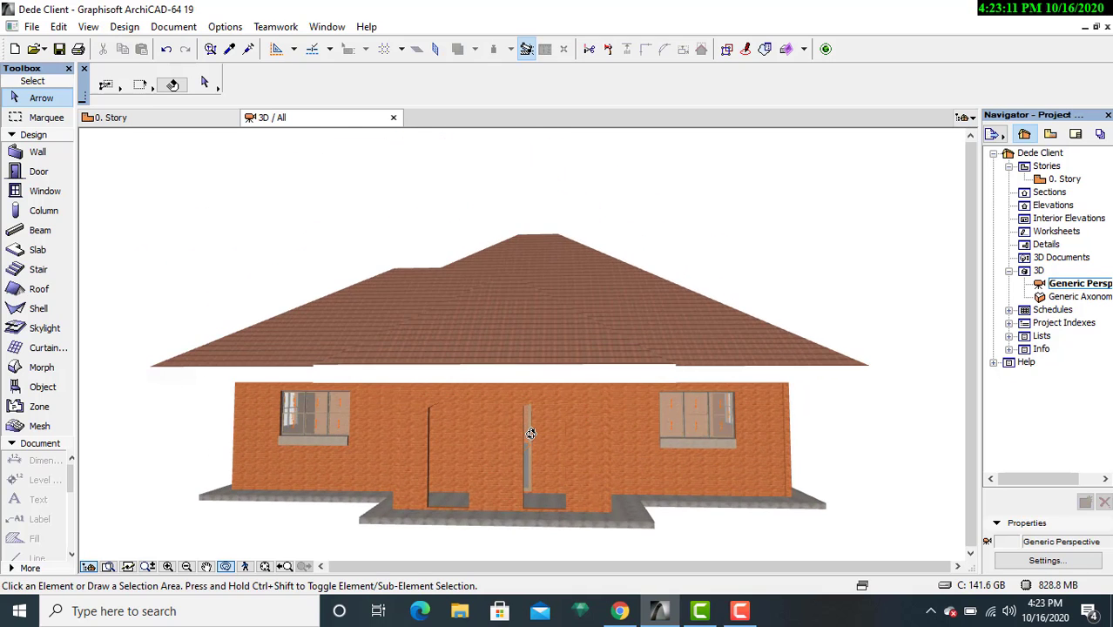
shift+middle_drag(758, 425, 627, 429)
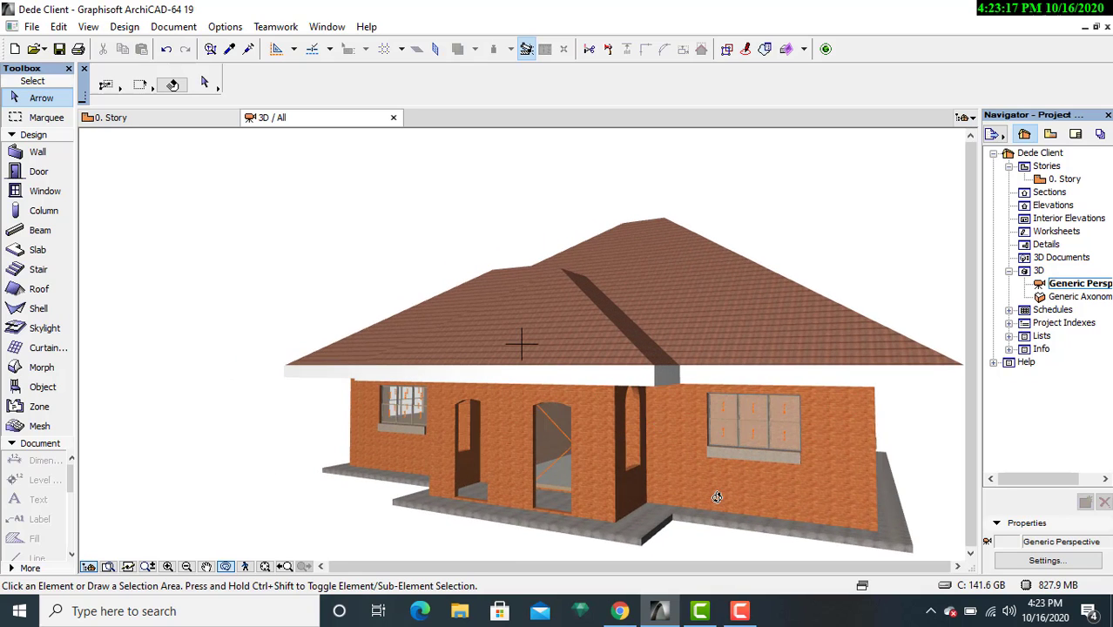
shift+middle_drag(736, 445, 568, 388)
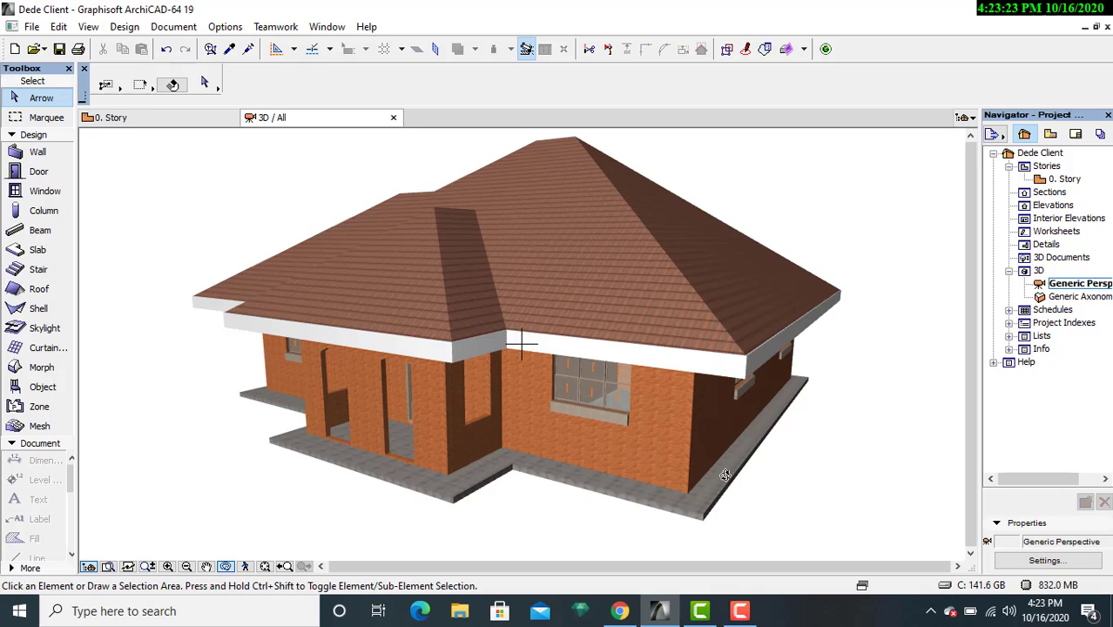
drag(619, 462, 689, 441)
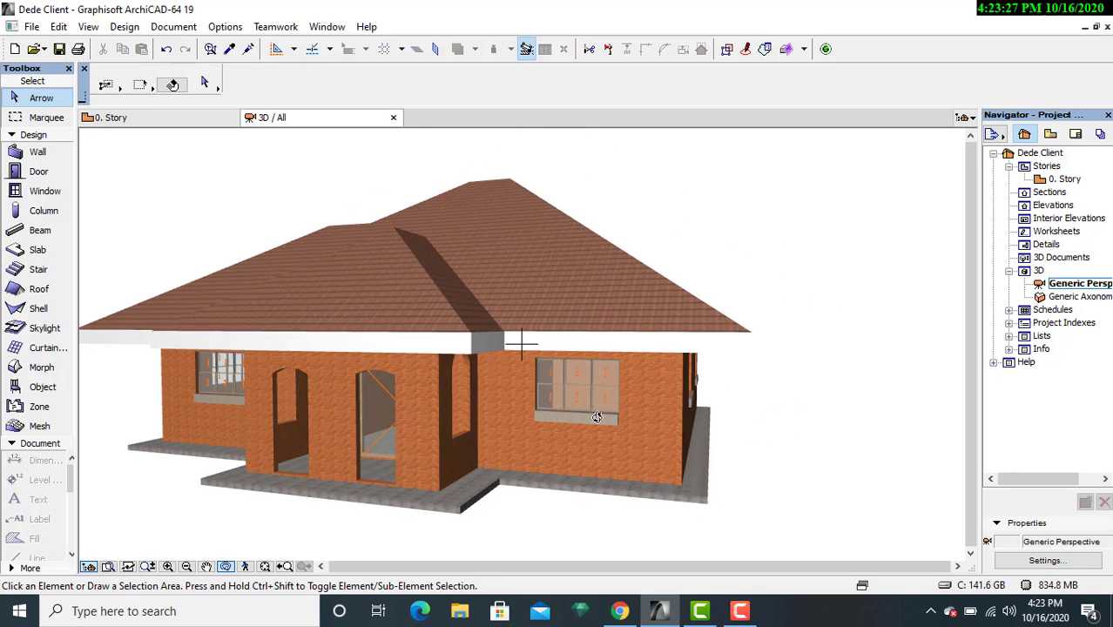
mouse_move(596, 417)
mouse_down()
mouse_move(628, 413)
mouse_move(666, 430)
mouse_up()
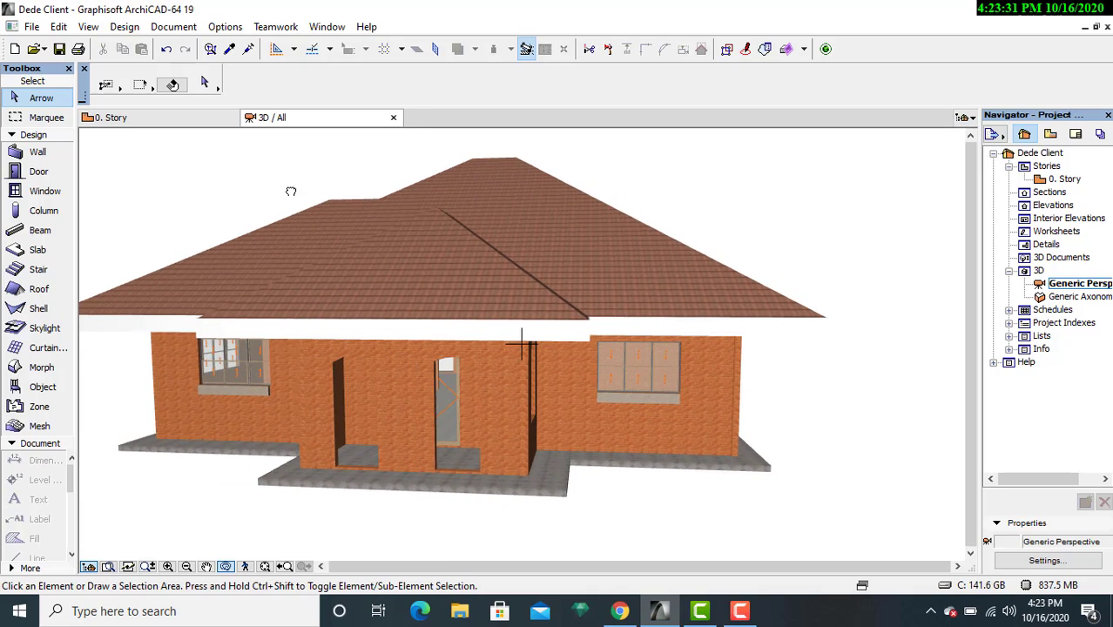
drag(291, 191, 368, 194)
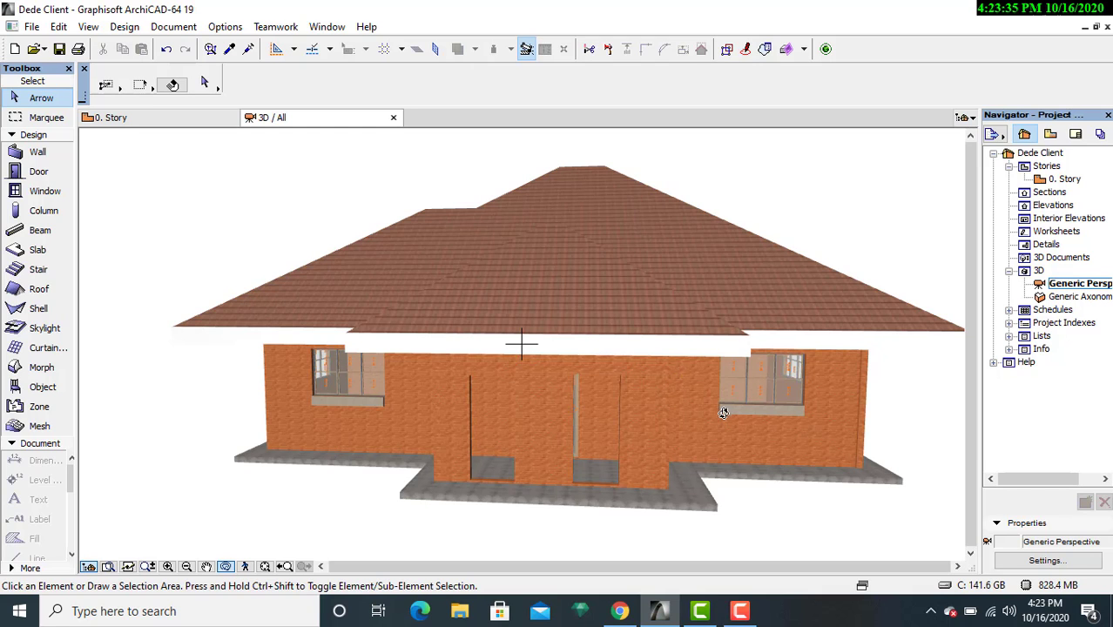
mouse_move(736, 346)
mouse_down()
mouse_move(720, 385)
mouse_move(757, 340)
mouse_up()
drag(660, 487, 660, 488)
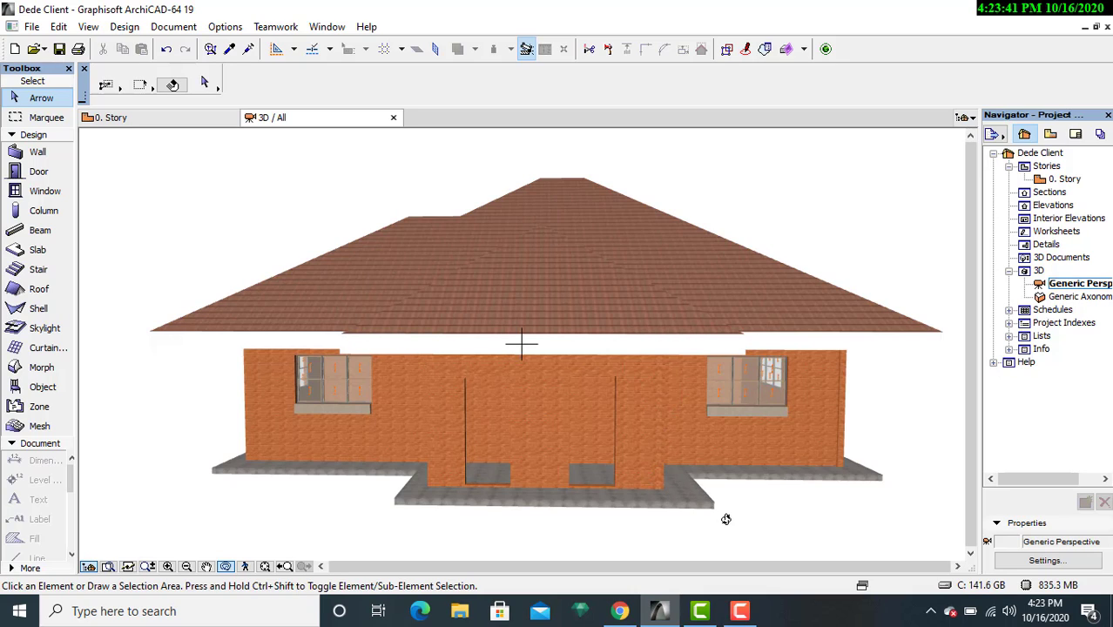
drag(690, 385, 755, 371)
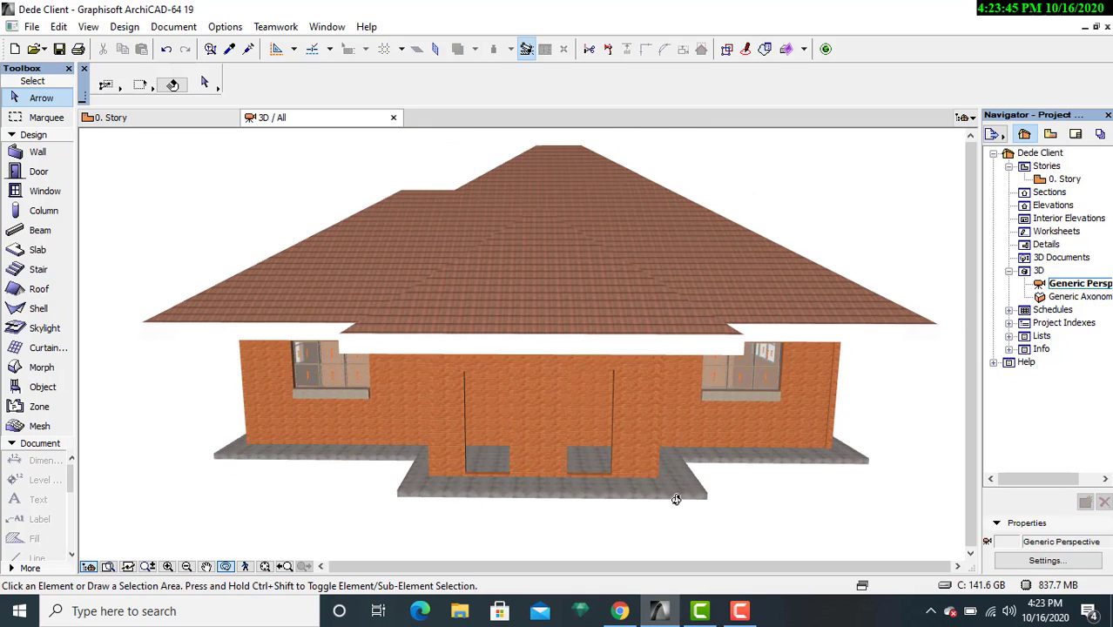
drag(683, 483, 676, 454)
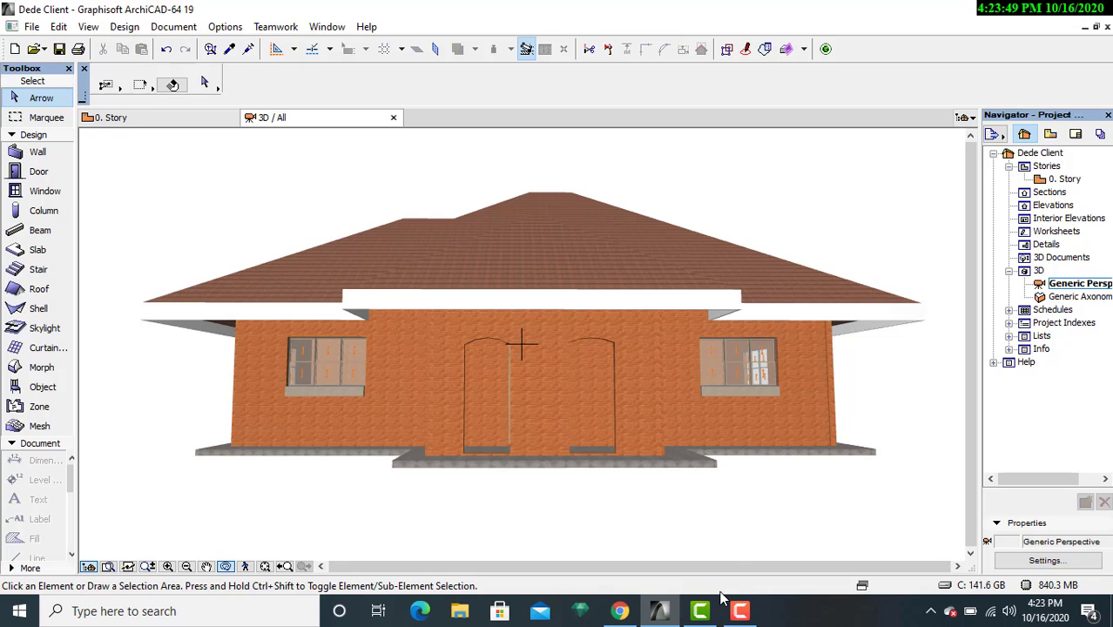
drag(708, 430, 704, 449)
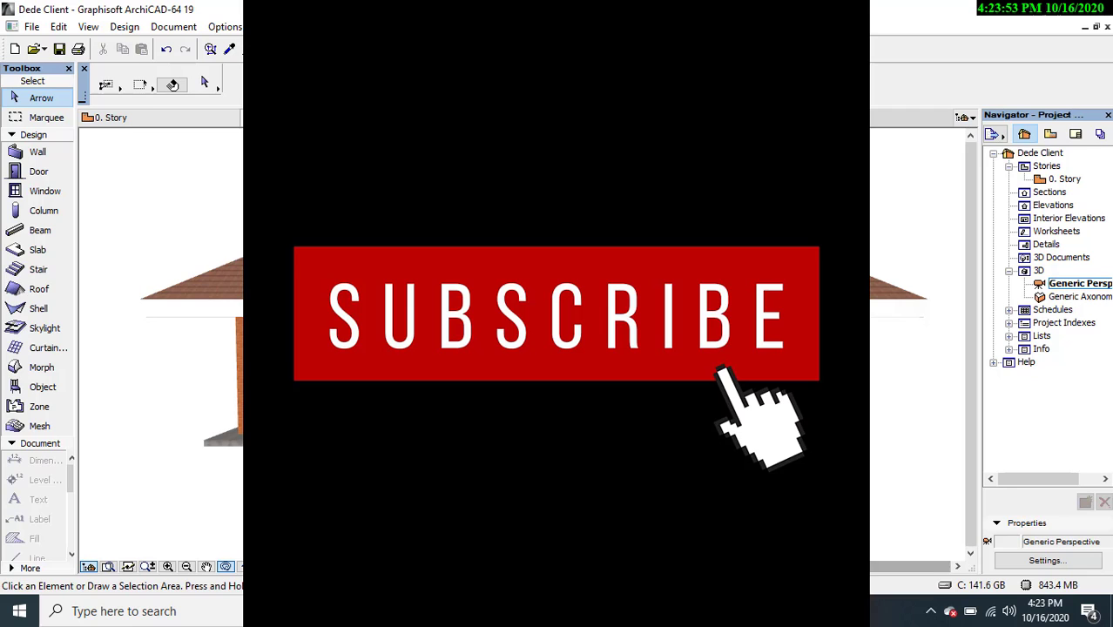
click(557, 612)
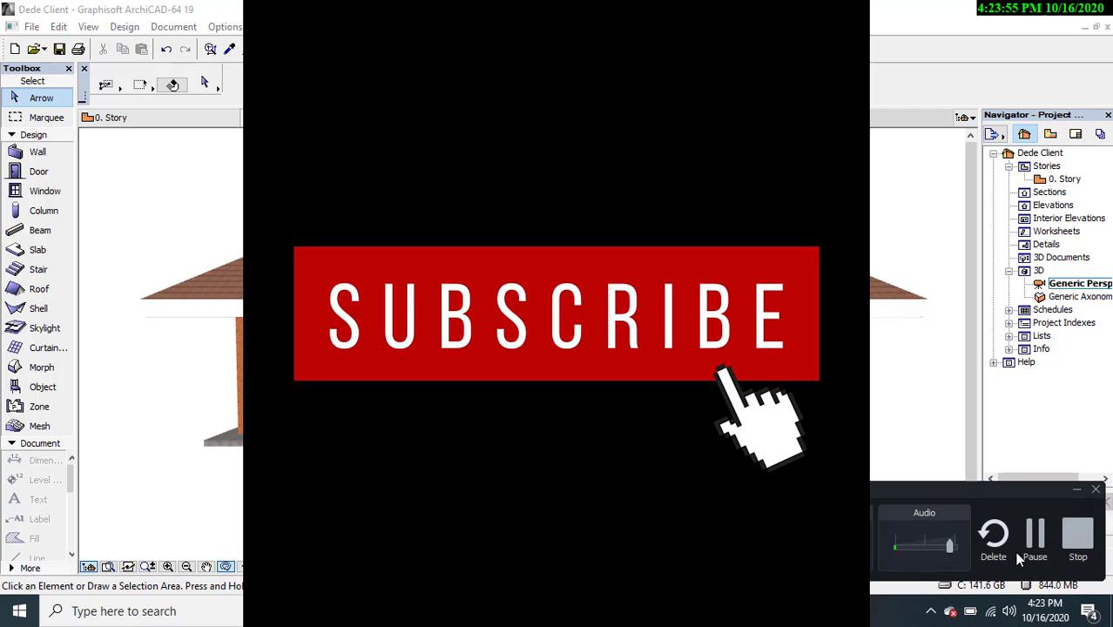
click(1077, 535)
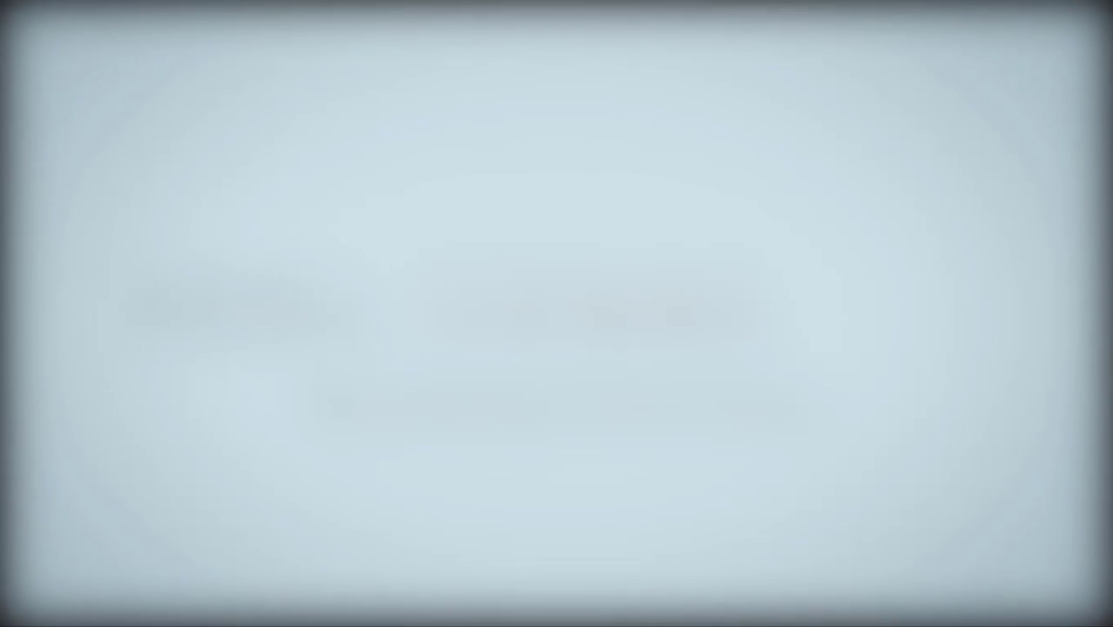